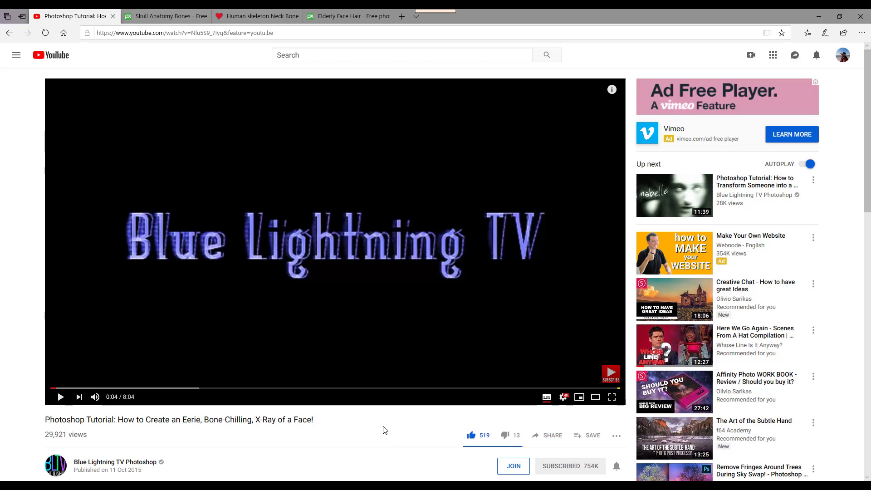
Expand the X-ray face tutorial's YouTube description and read through the skull, skeleton and photo source links.
scroll(376, 430, down, 1)
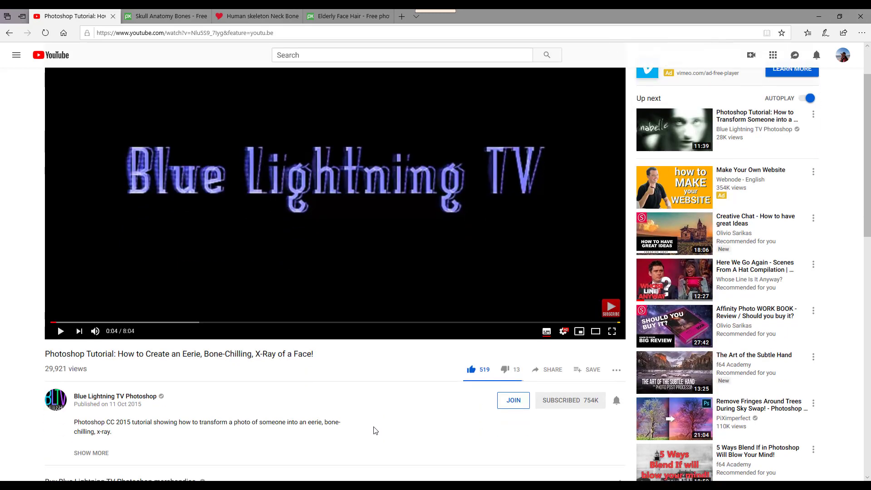
scroll(374, 430, down, 2)
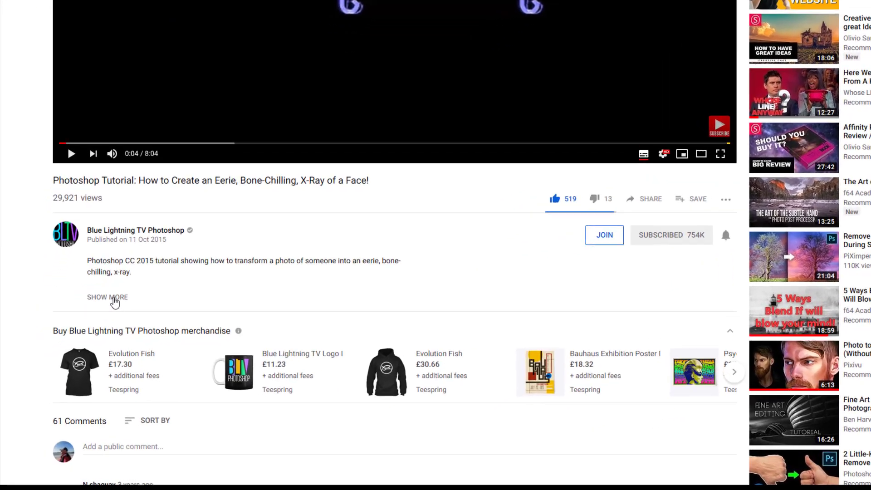
click(95, 321)
scroll(286, 360, down, 1)
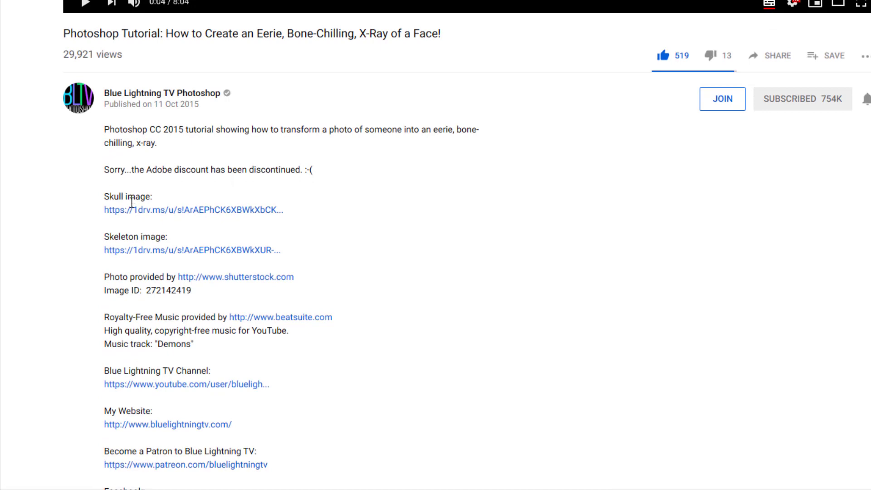
scroll(401, 271, up, 3)
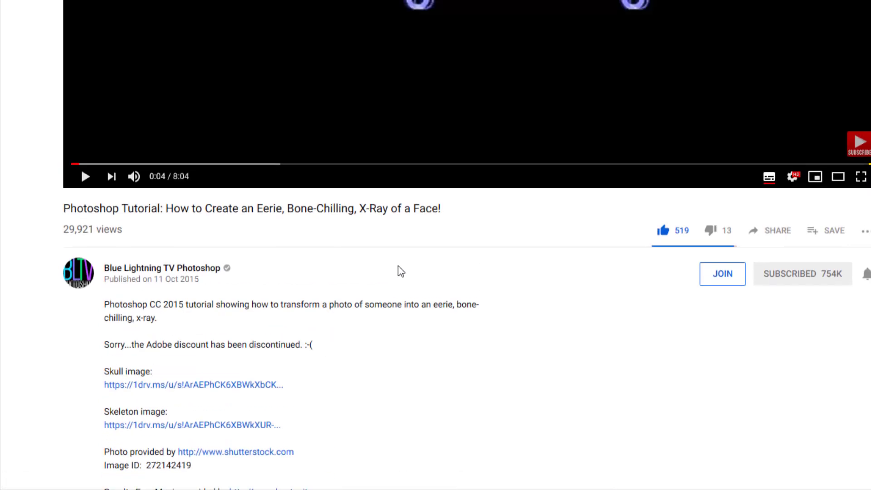
scroll(401, 271, up, 3)
scroll(406, 267, down, 3)
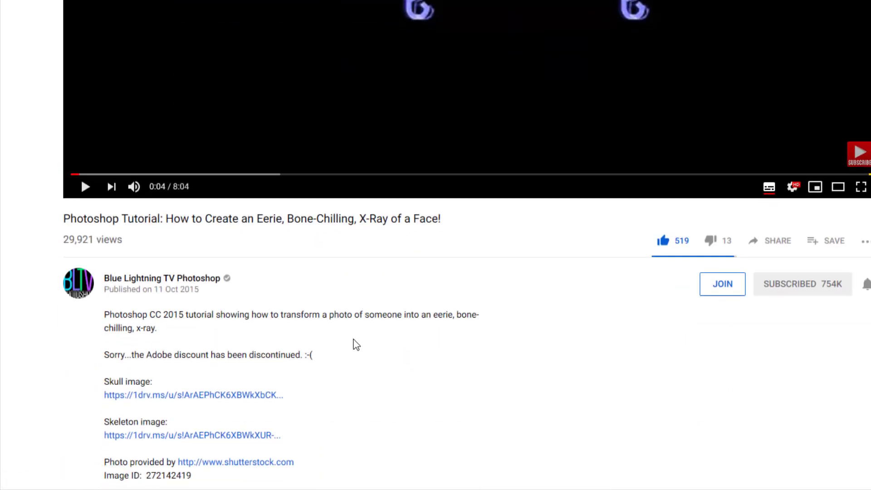
scroll(352, 345, down, 4)
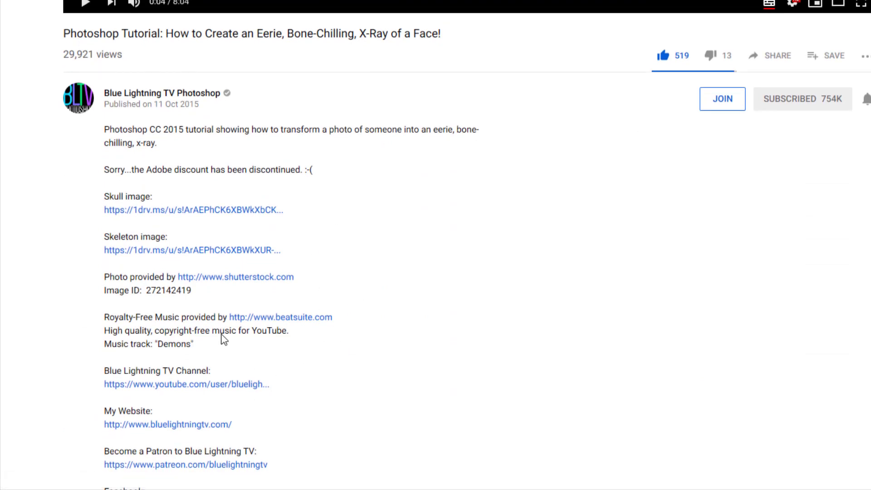
scroll(535, 290, up, 2)
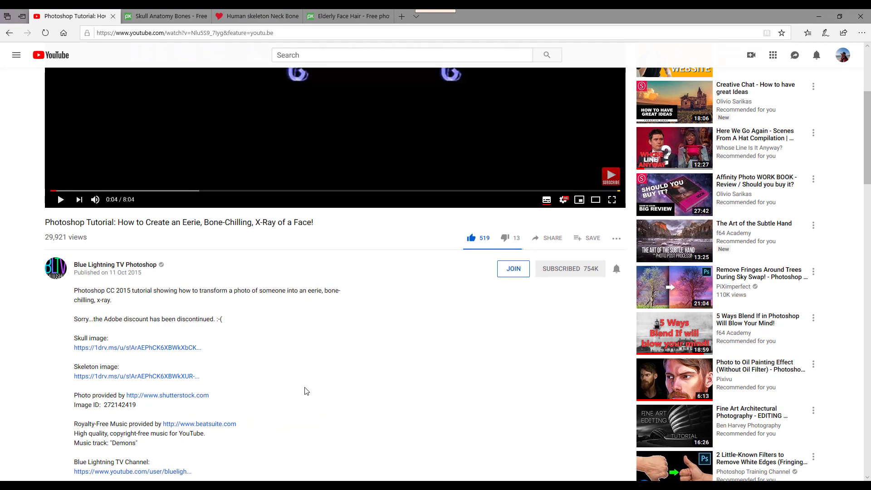
scroll(307, 391, up, 4)
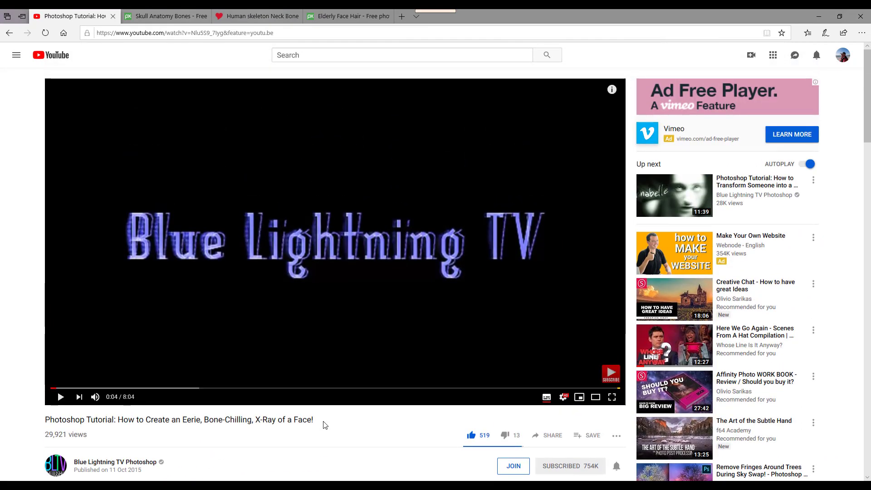
Look at the skull image page on Pixabay and the human skeleton image page on kisspng.
click(173, 18)
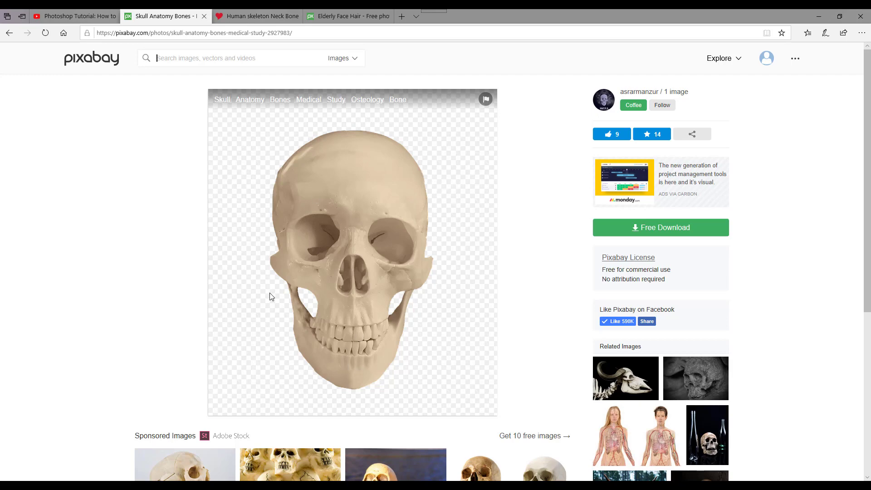
click(268, 19)
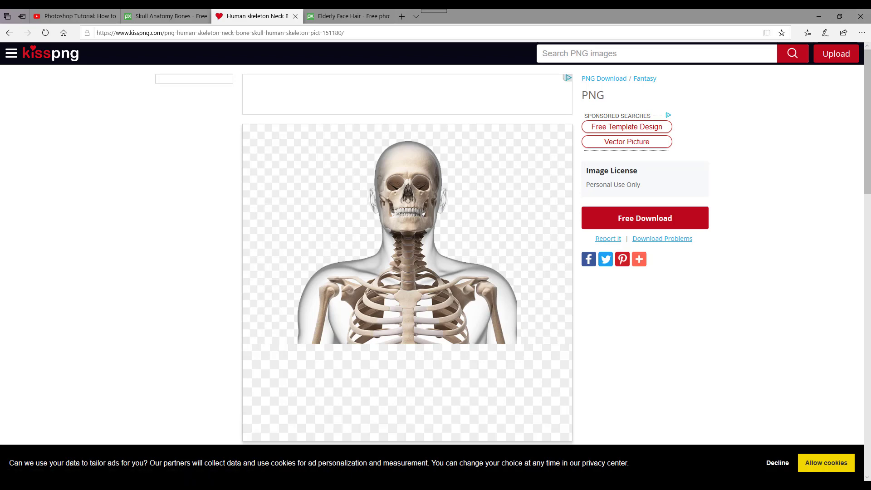
Switch to Affinity Photo, view the finished man-1122364-skeleton.jpg example and close the woman-3138567.jpg document.
mouse_move(345, 488)
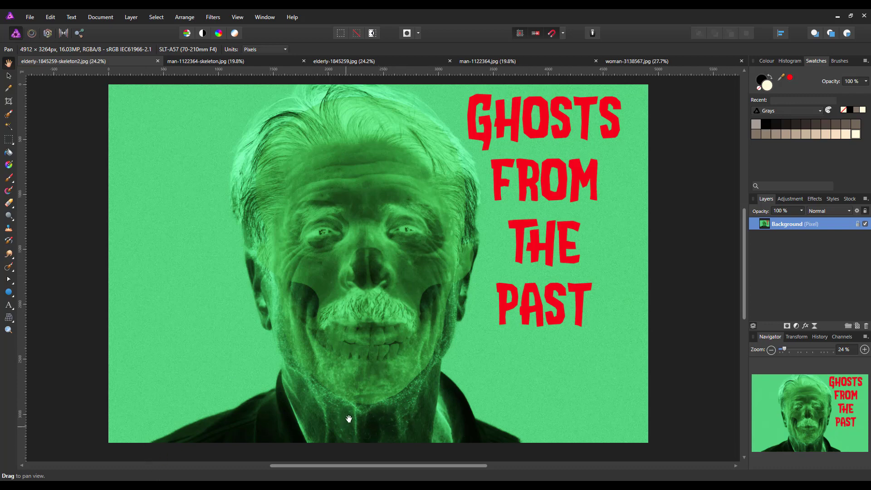
click(235, 61)
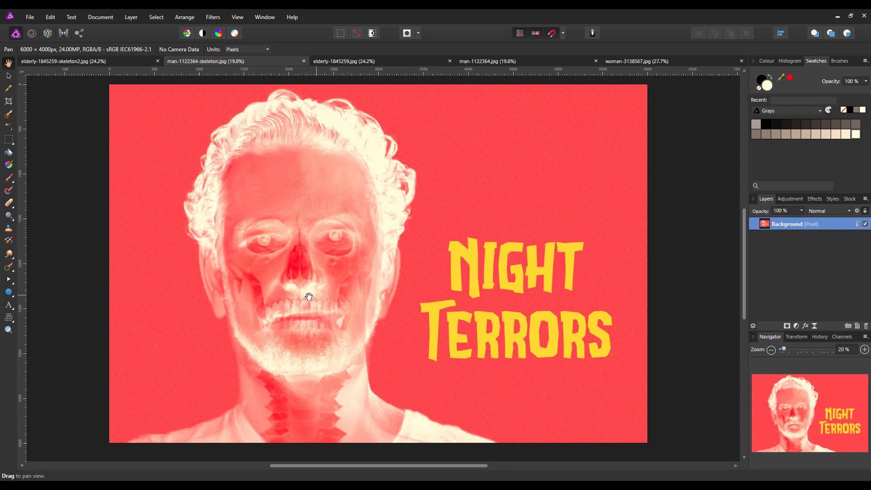
click(684, 59)
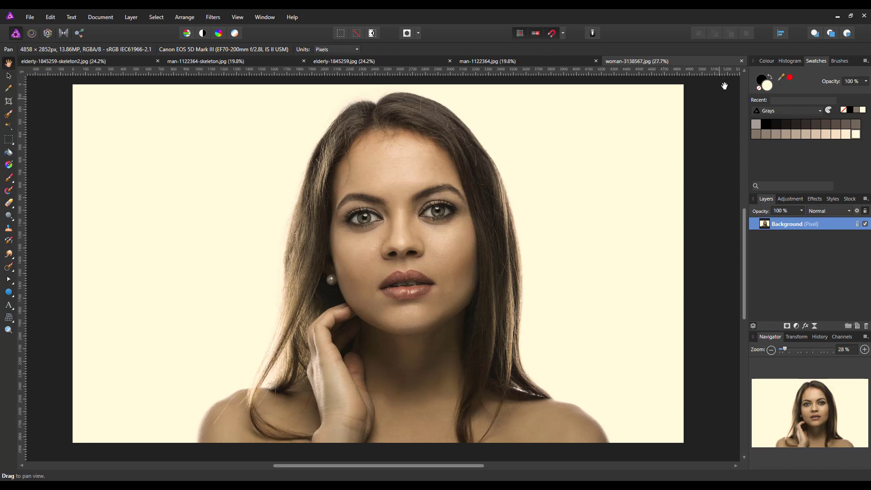
click(741, 60)
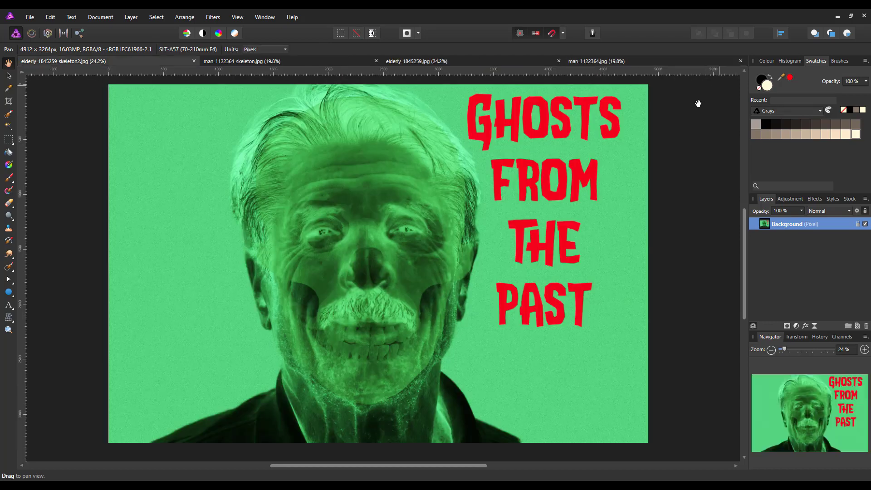
Look through the open portrait, skull and skeleton documents, ending on elderly-1845259.jpg.
click(455, 60)
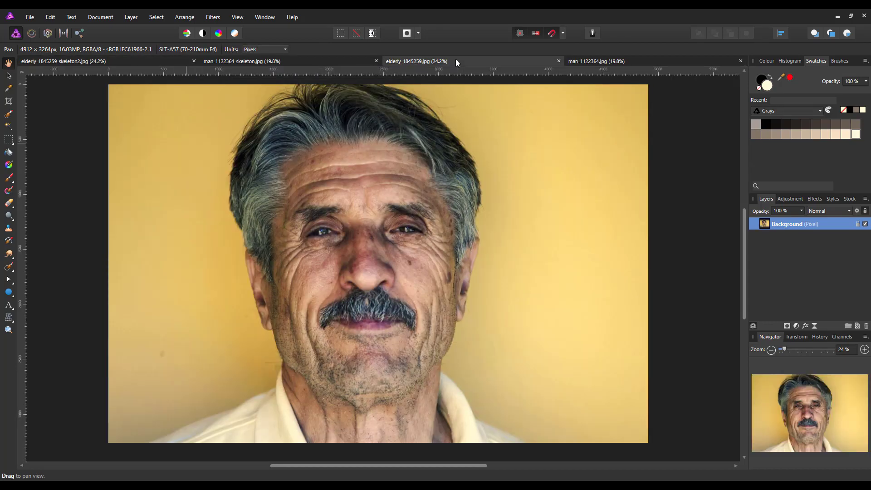
click(636, 60)
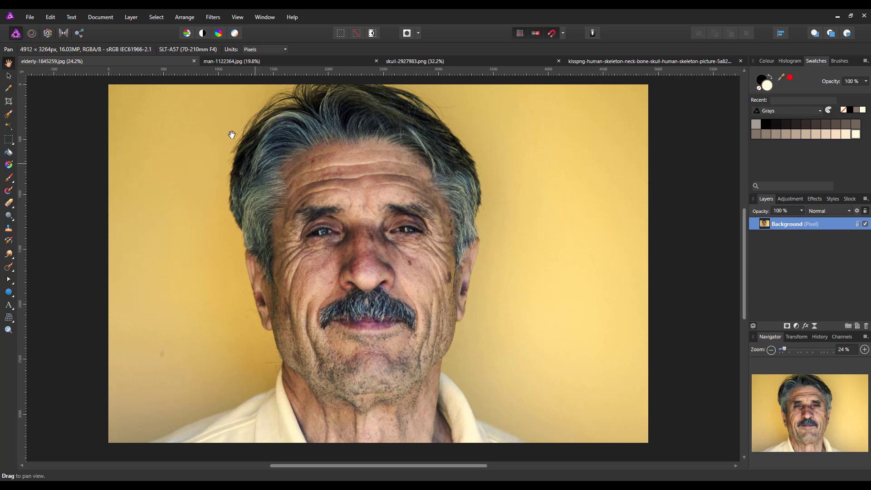
click(250, 61)
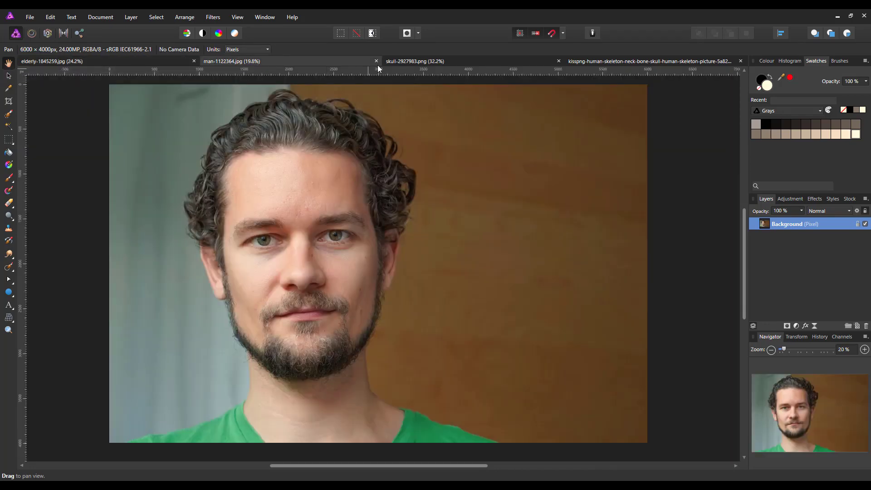
click(475, 62)
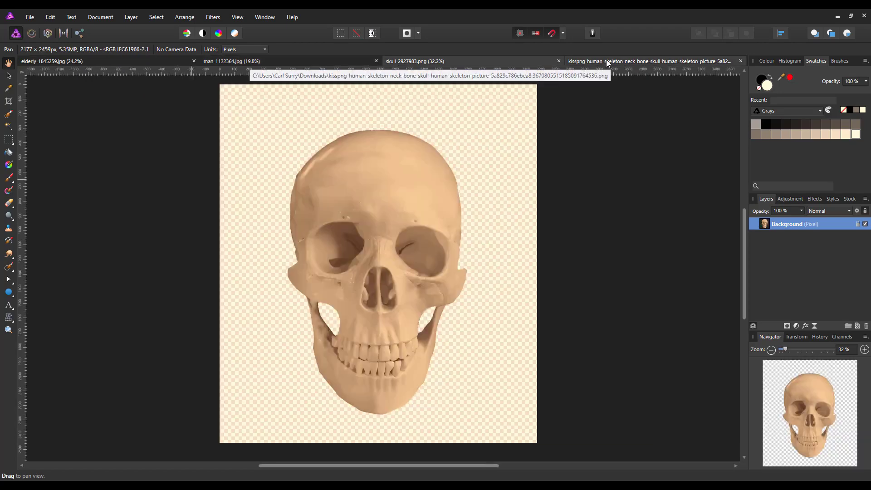
click(605, 61)
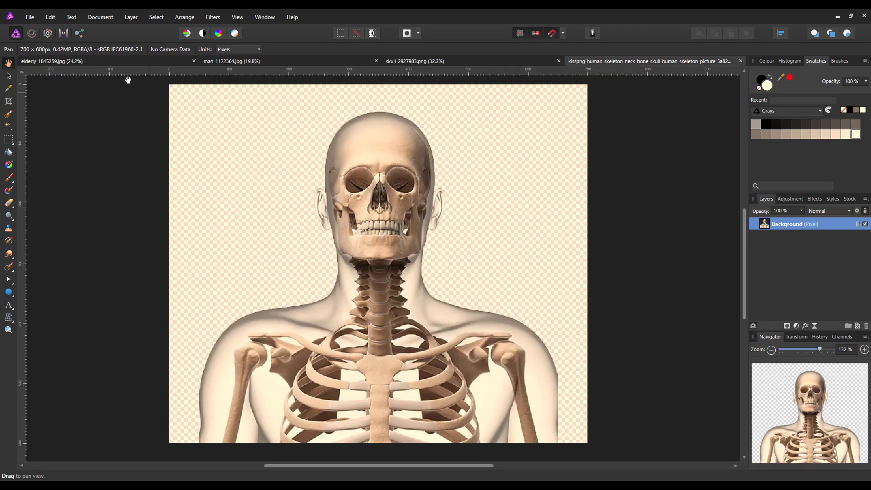
click(127, 61)
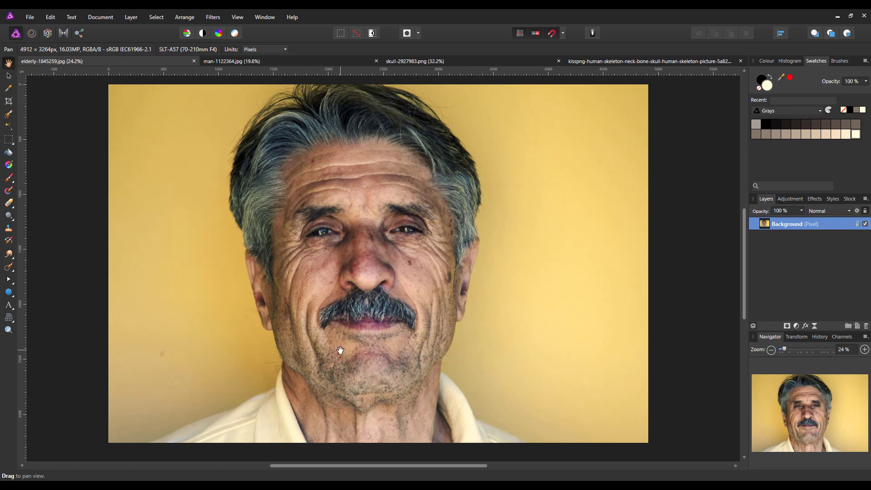
Select the elderly man's head, hair, ears, neck and shirt with the Selection Brush, leaving out the yellow background.
click(8, 115)
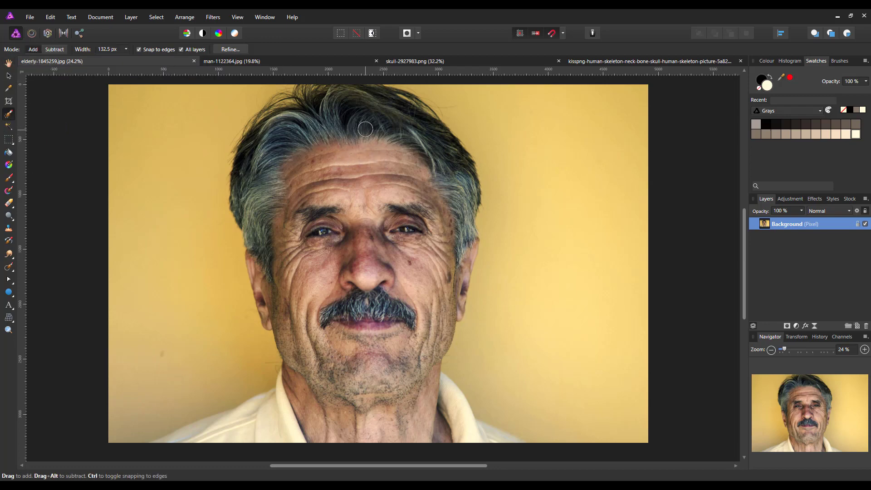
mouse_move(365, 130)
mouse_down()
mouse_move(350, 313)
mouse_move(362, 363)
mouse_move(263, 428)
mouse_move(235, 422)
mouse_move(200, 437)
mouse_move(440, 439)
mouse_up()
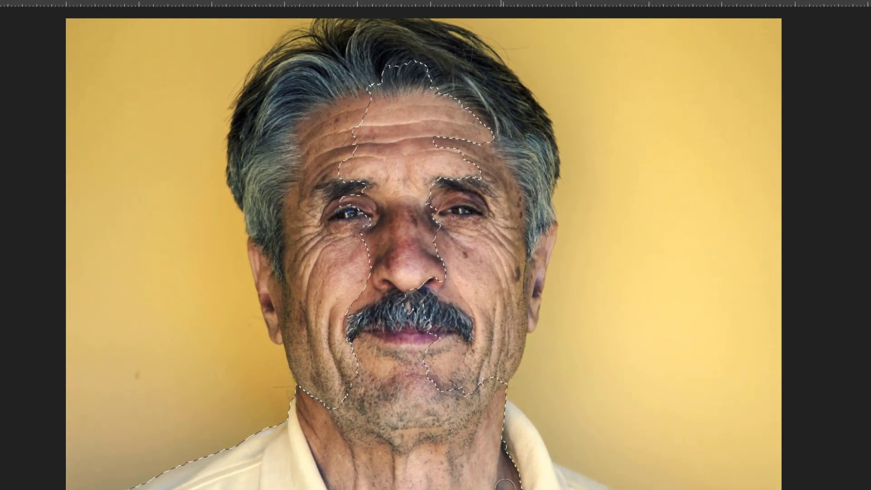
mouse_move(504, 485)
mouse_down()
mouse_move(568, 486)
mouse_move(496, 435)
mouse_move(479, 391)
mouse_move(471, 258)
mouse_move(466, 269)
mouse_move(466, 257)
mouse_move(432, 229)
mouse_move(418, 331)
mouse_move(374, 354)
mouse_move(334, 346)
mouse_move(318, 241)
mouse_move(327, 379)
mouse_move(300, 256)
mouse_move(287, 261)
mouse_move(283, 312)
mouse_move(263, 178)
mouse_move(309, 140)
mouse_move(278, 176)
mouse_move(273, 141)
mouse_move(356, 92)
mouse_move(345, 89)
mouse_move(324, 176)
mouse_move(343, 222)
mouse_move(392, 210)
mouse_move(452, 126)
mouse_move(481, 244)
mouse_move(457, 169)
mouse_move(439, 221)
mouse_move(496, 144)
mouse_move(513, 220)
mouse_move(491, 368)
mouse_move(515, 282)
mouse_move(521, 301)
mouse_move(531, 237)
mouse_move(524, 302)
mouse_up()
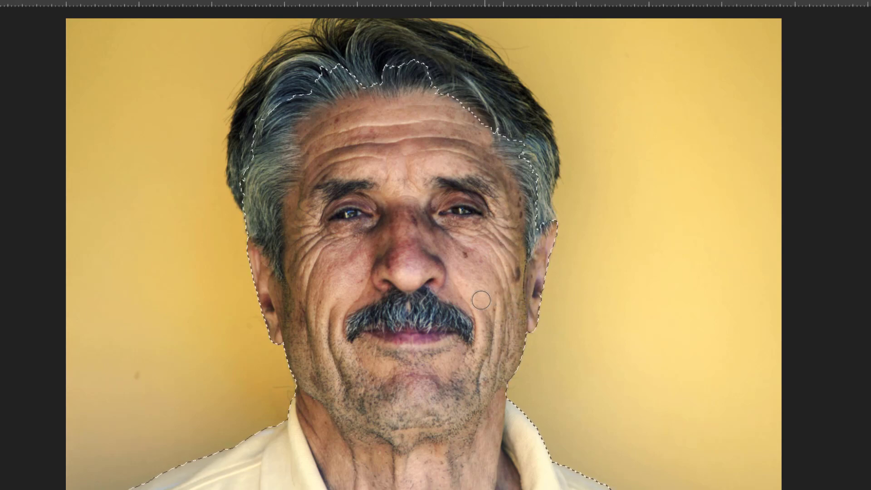
mouse_move(252, 200)
mouse_down()
mouse_move(261, 103)
mouse_move(328, 70)
mouse_move(366, 76)
mouse_move(363, 62)
mouse_move(420, 53)
mouse_move(418, 68)
mouse_move(424, 62)
mouse_move(485, 110)
mouse_move(482, 85)
mouse_move(527, 134)
mouse_move(439, 48)
mouse_move(352, 63)
mouse_move(347, 51)
mouse_move(309, 78)
mouse_up()
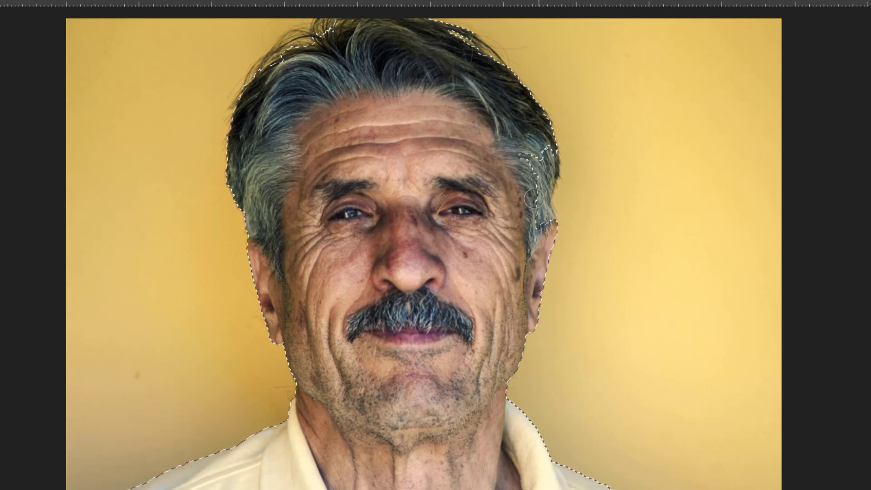
drag(534, 199, 545, 174)
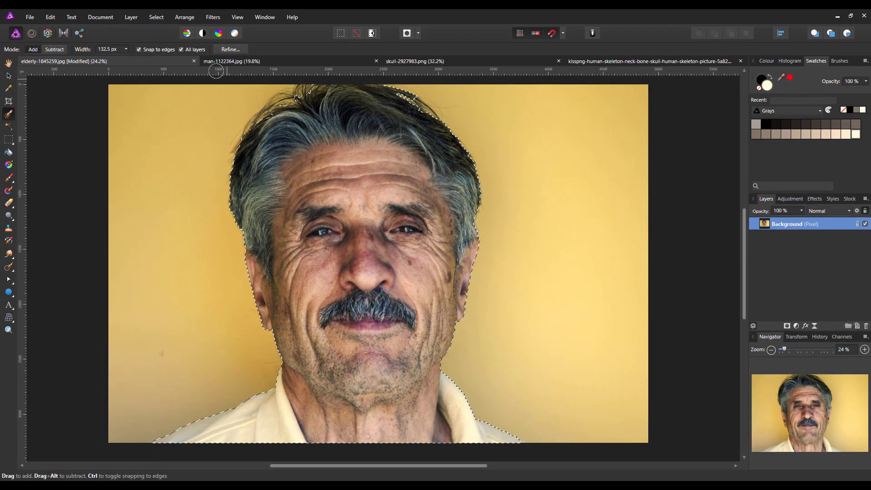
Refine the selection by painting the hair edges around the head with a 101 px Matte adjustment brush.
click(232, 49)
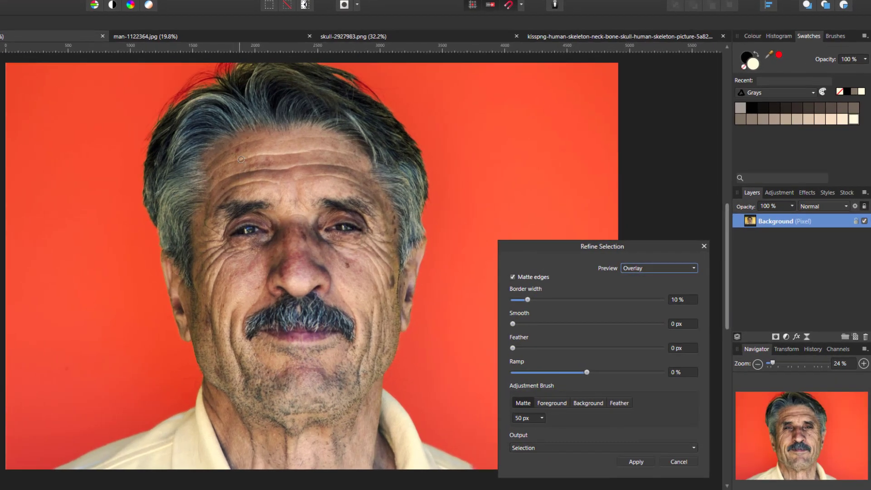
key(bracketright)
key(bracketright)
key(bracketright)
key(bracketright)
key(bracketright)
drag(212, 78, 162, 108)
mouse_move(342, 72)
mouse_down()
mouse_move(380, 103)
mouse_move(374, 90)
mouse_move(381, 108)
mouse_up()
mouse_move(405, 136)
mouse_down()
mouse_move(424, 175)
mouse_move(422, 220)
mouse_up()
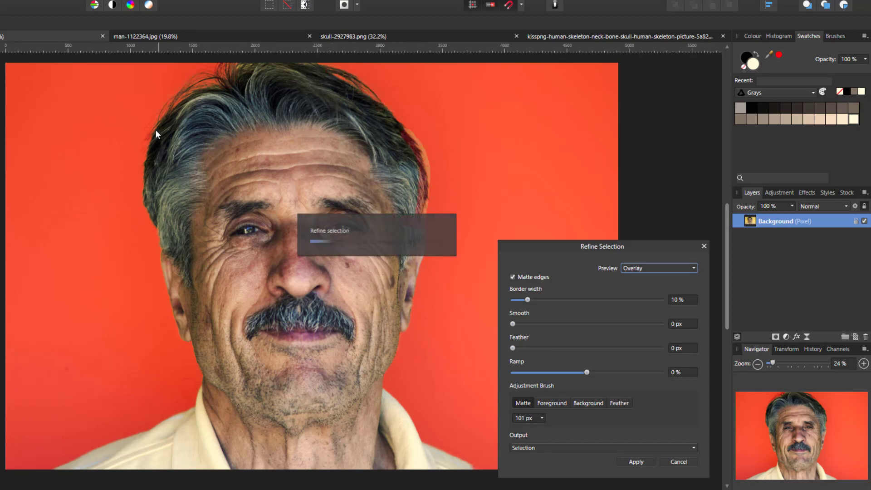
mouse_move(155, 128)
mouse_down()
mouse_move(140, 199)
mouse_move(172, 245)
mouse_up()
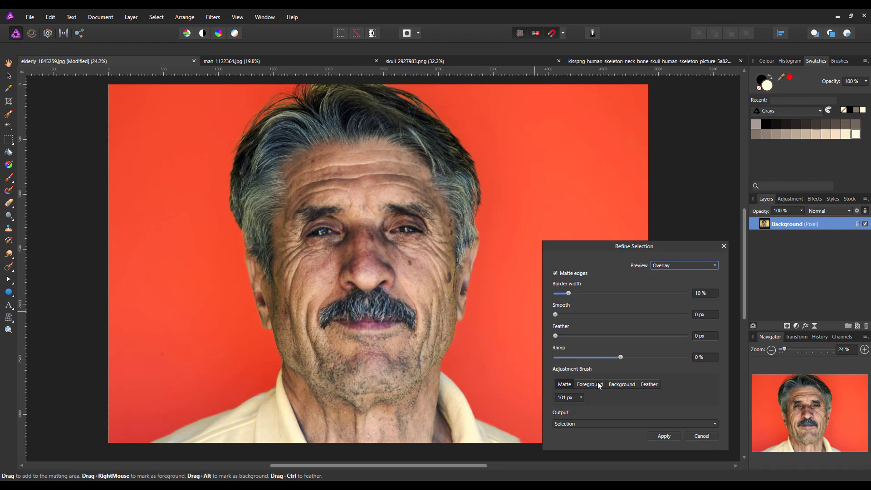
Output the refined selection to a new layer and apply the refinement.
click(715, 424)
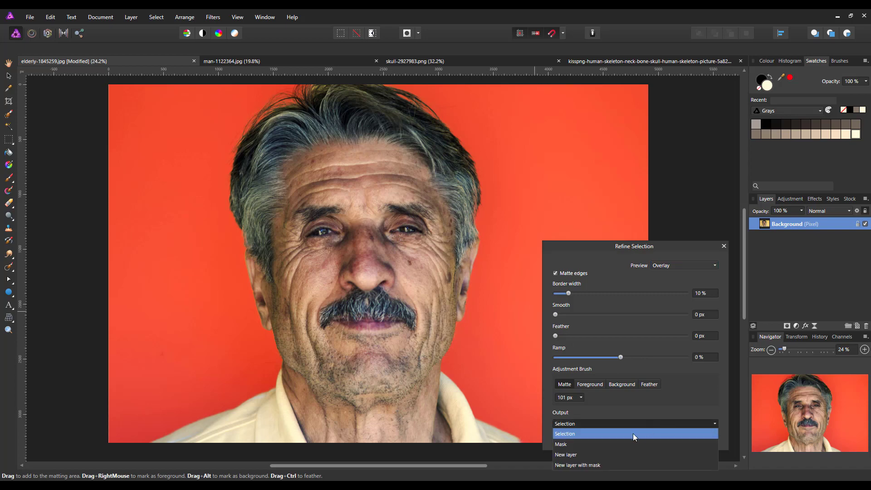
click(568, 455)
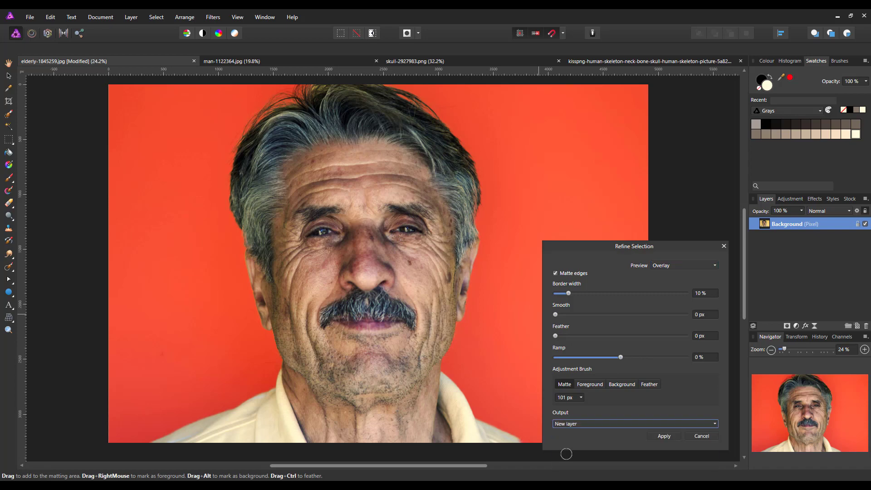
click(663, 437)
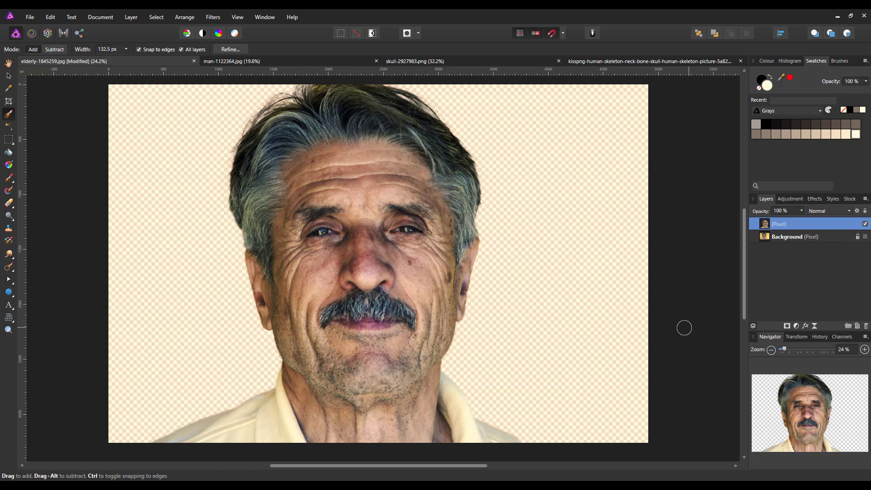
Add an empty pixel layer directly above the Background layer, beneath the cut-out man.
click(829, 241)
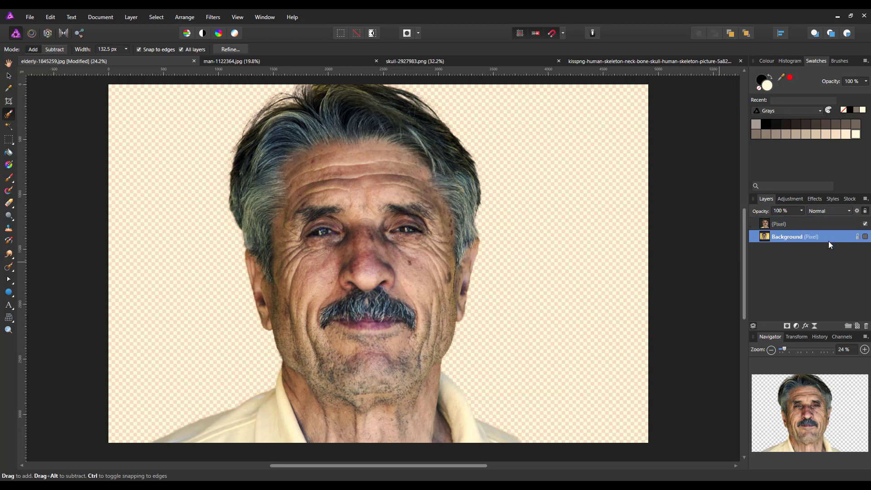
click(857, 326)
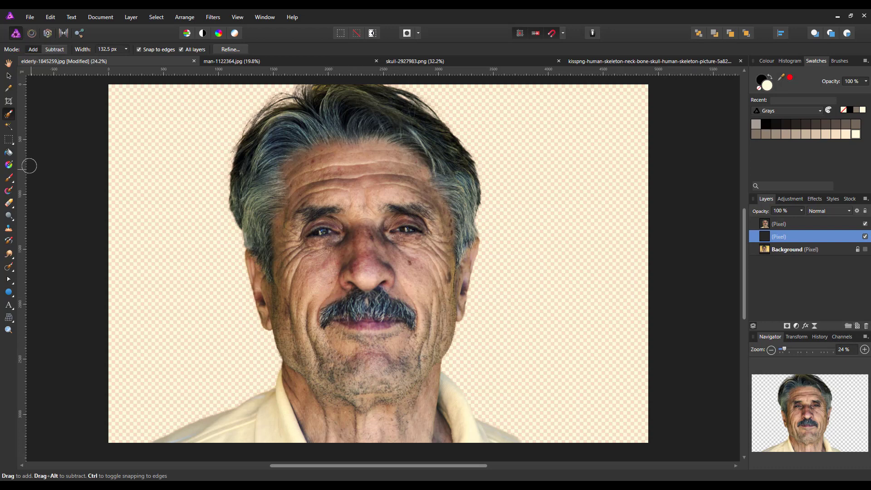
Flood fill the empty layer behind the man with a mid greyish-beige swatch from the Grays palette.
click(8, 154)
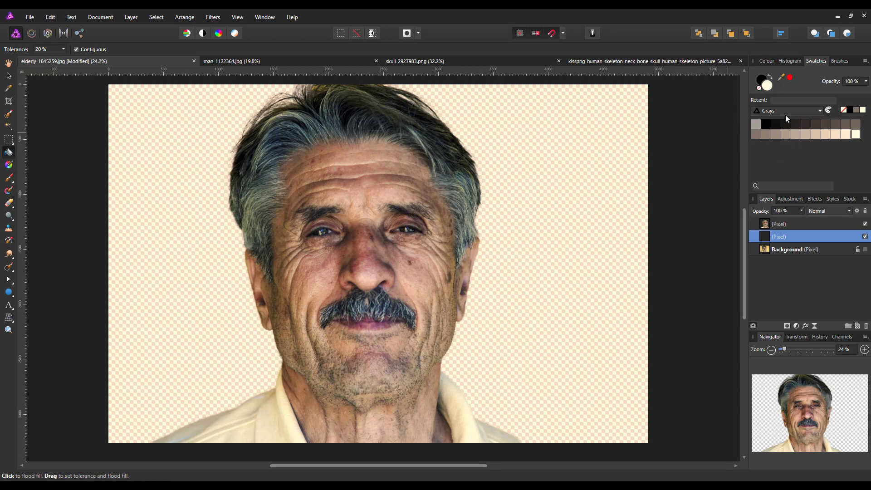
click(820, 111)
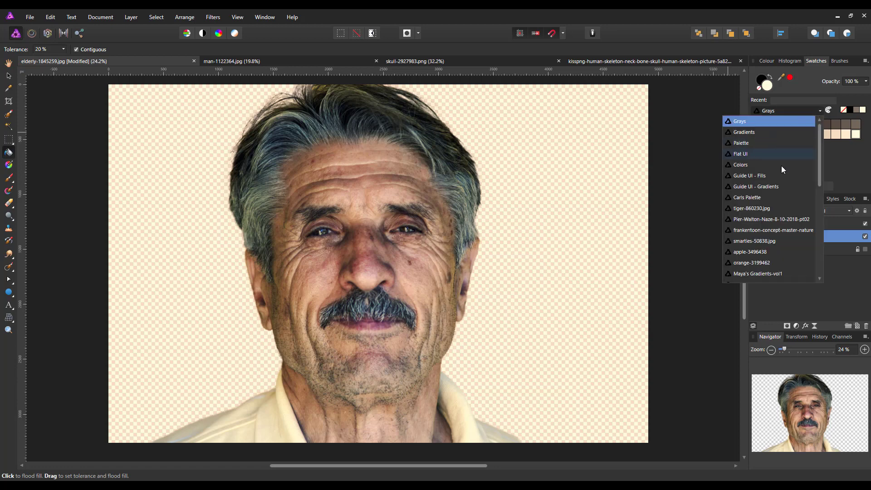
click(820, 109)
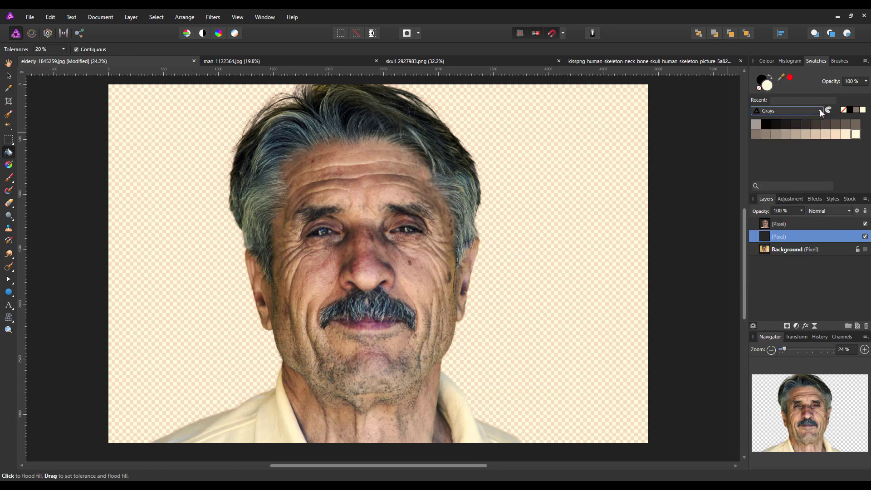
click(797, 135)
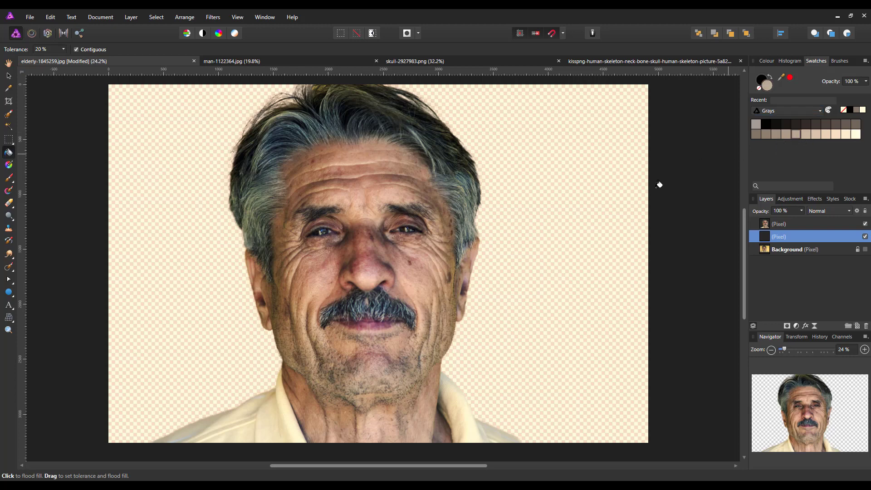
click(696, 271)
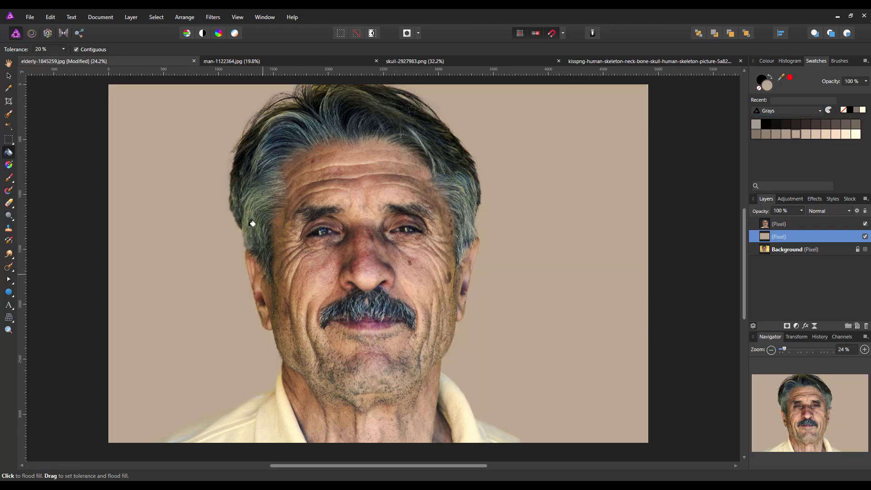
Apply subtle monochromatic Gaussian noise to the beige fill layer with the Add Noise filter.
click(213, 17)
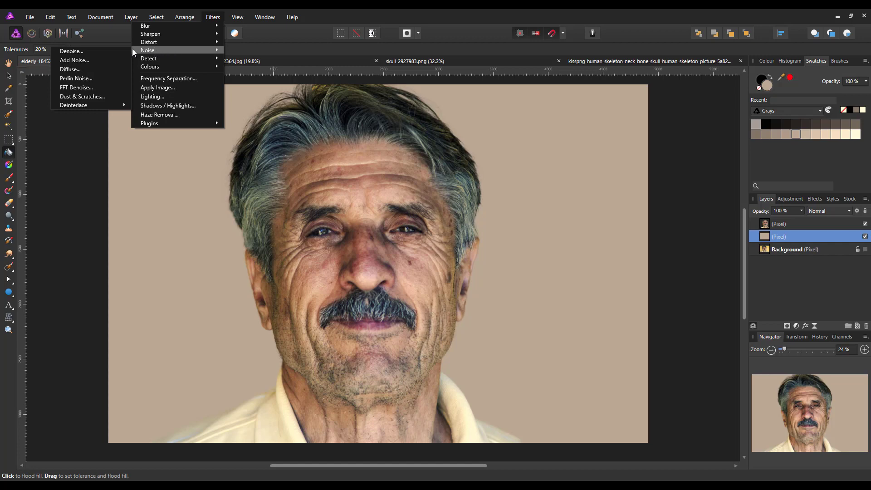
click(80, 60)
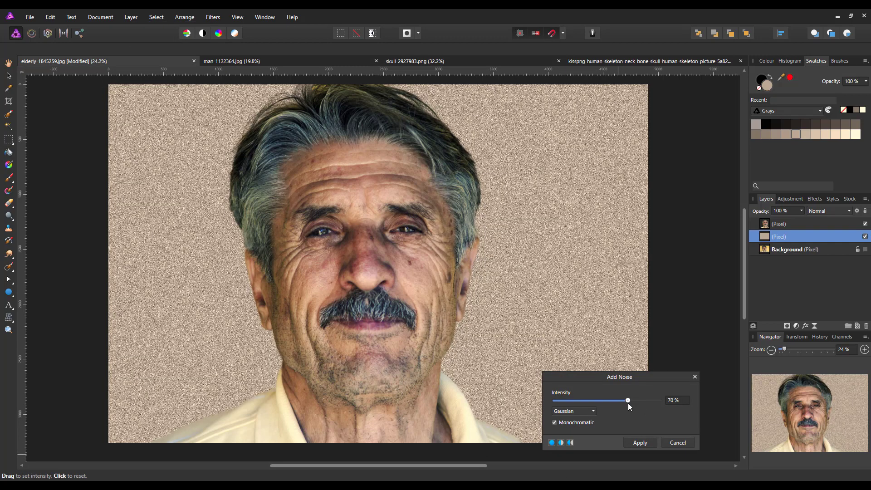
click(640, 442)
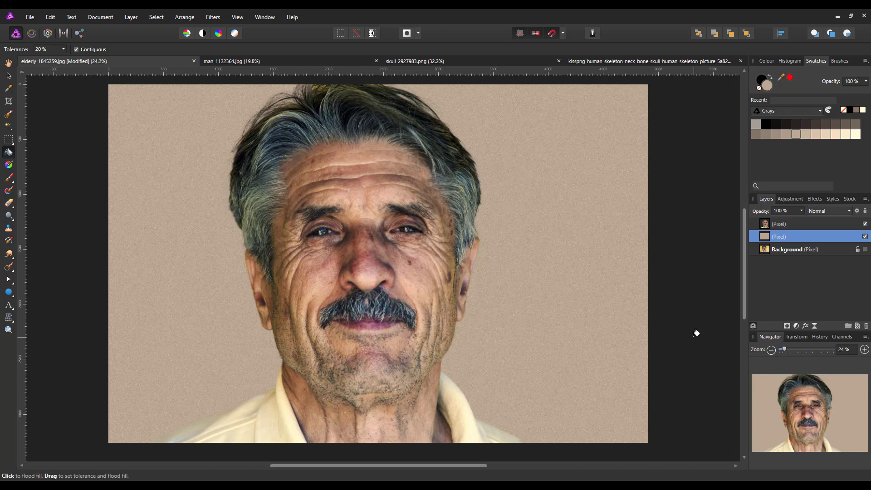
Add an Invert adjustment and nest it inside the cut-out man's layer so it affects only him.
click(804, 223)
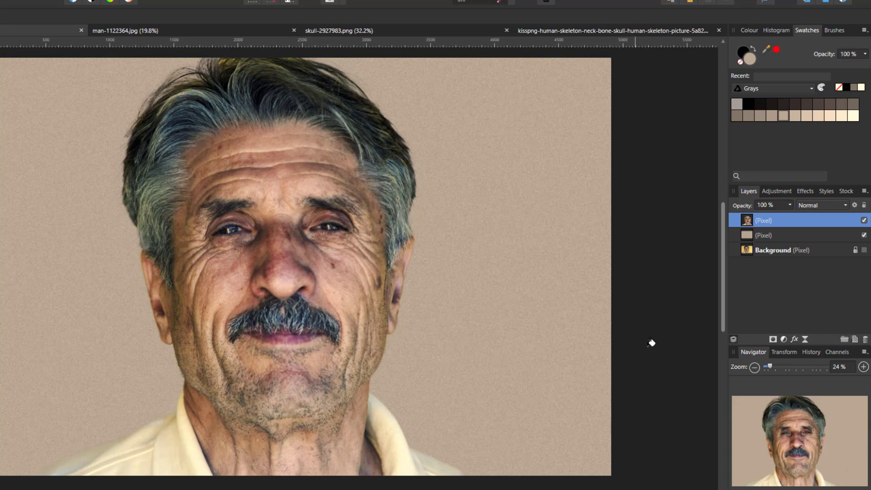
click(783, 340)
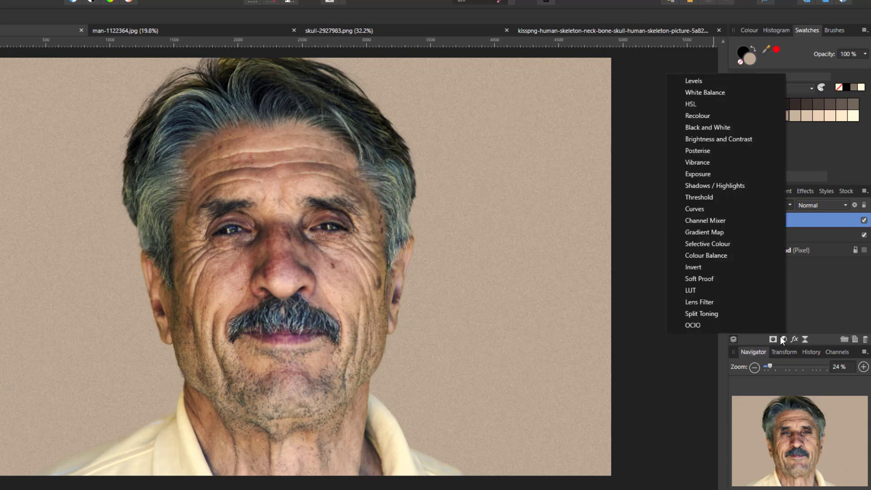
click(689, 268)
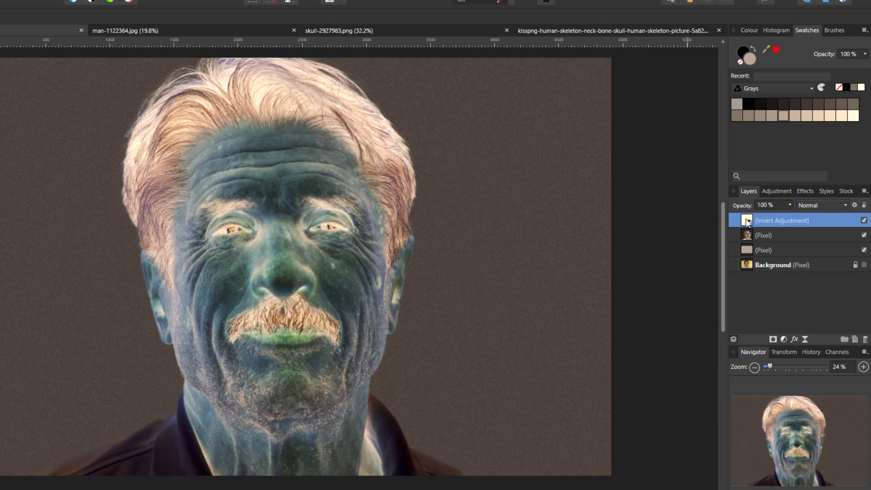
drag(748, 223, 769, 242)
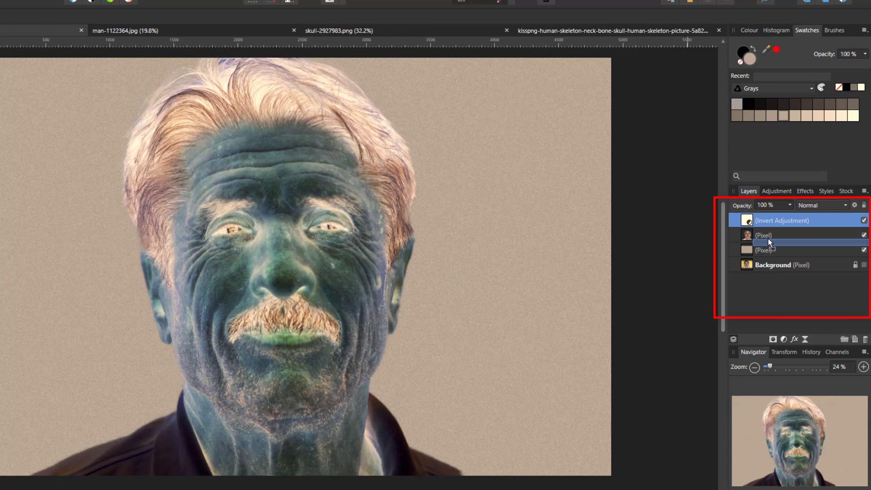
drag(769, 239, 768, 238)
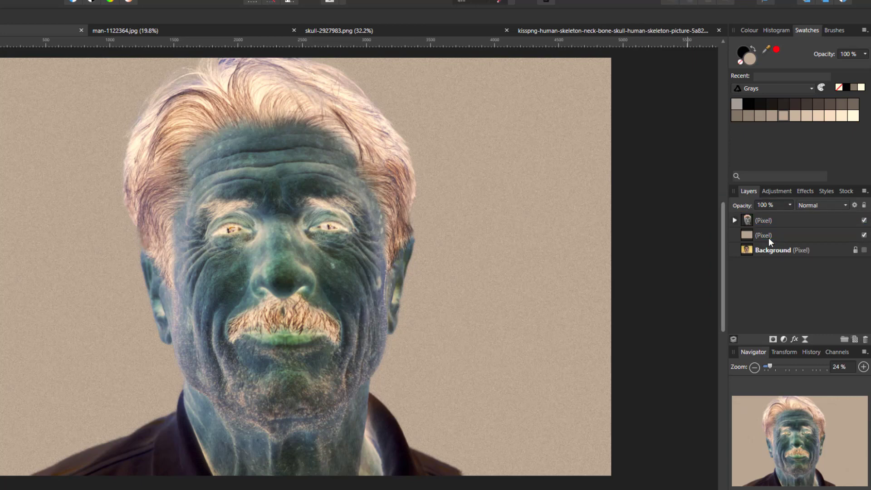
click(735, 221)
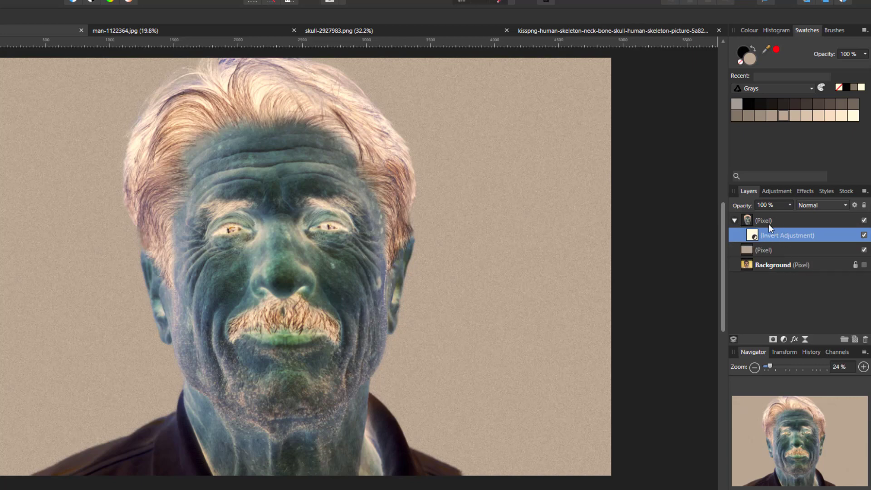
click(734, 220)
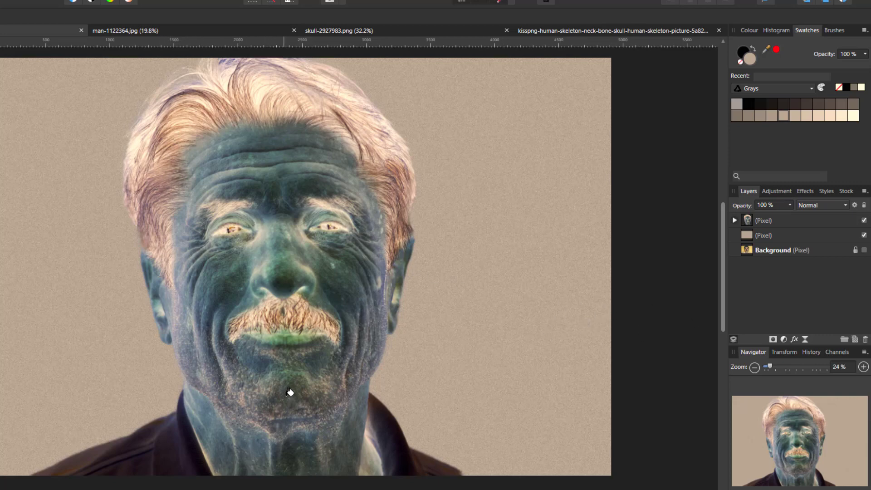
click(734, 220)
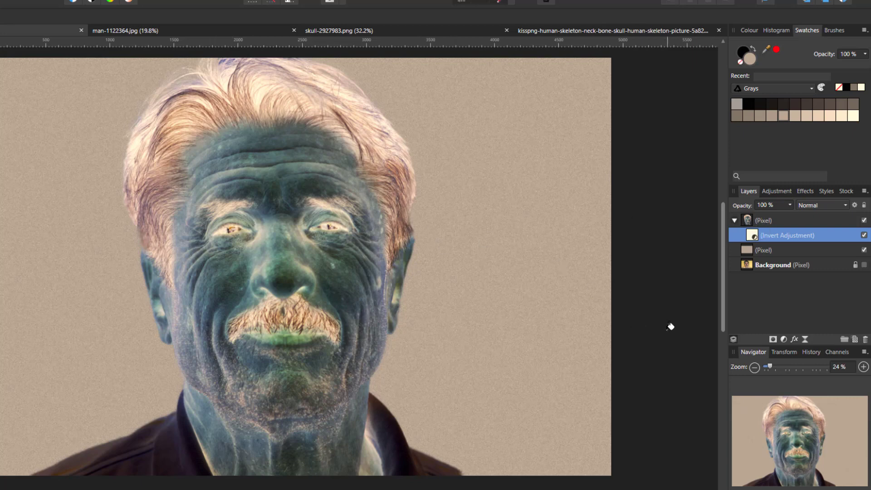
Add a nested Black & White adjustment to the man with Red -48%, Yellow -68%, Cyan 40%, Blue 192% and Magenta -89%.
click(783, 339)
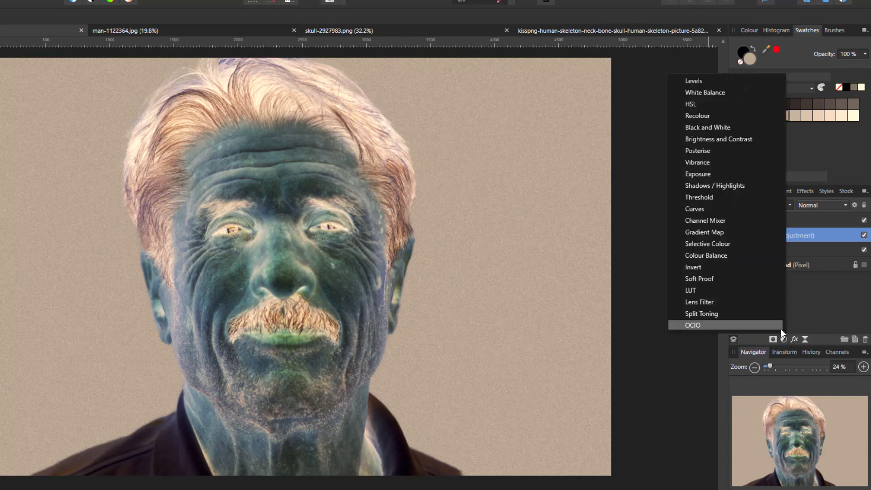
click(695, 129)
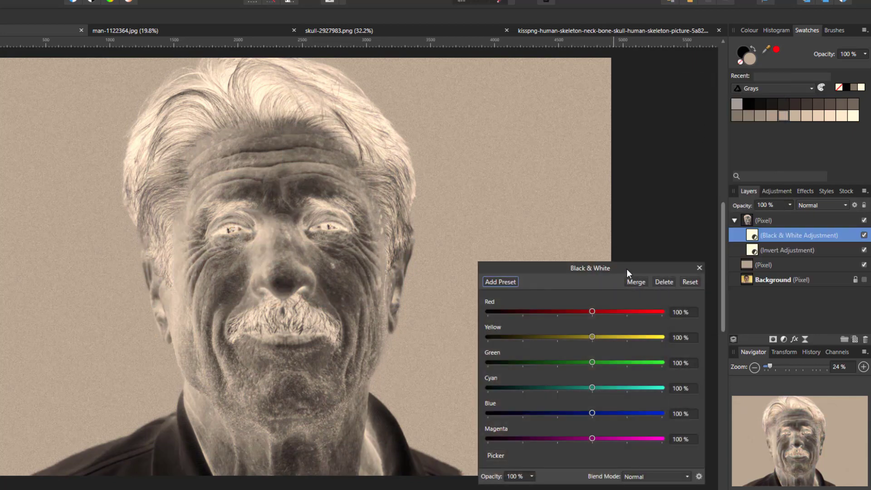
drag(636, 266, 673, 125)
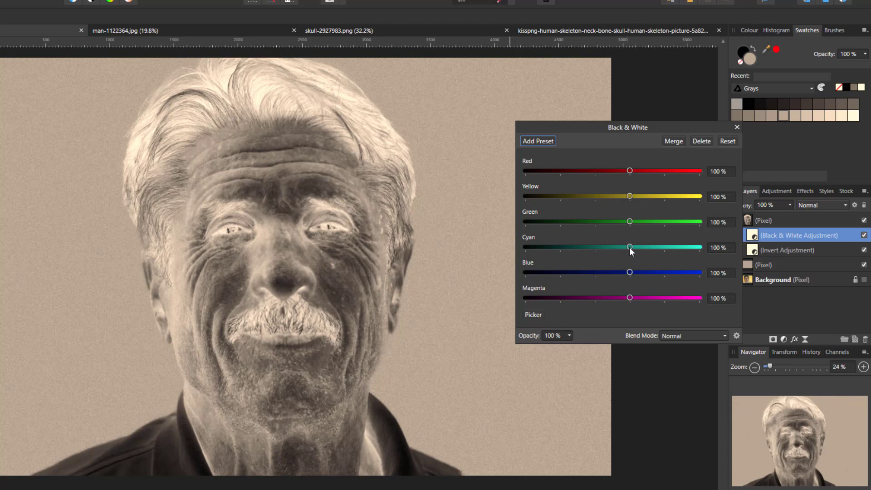
drag(630, 247, 662, 274)
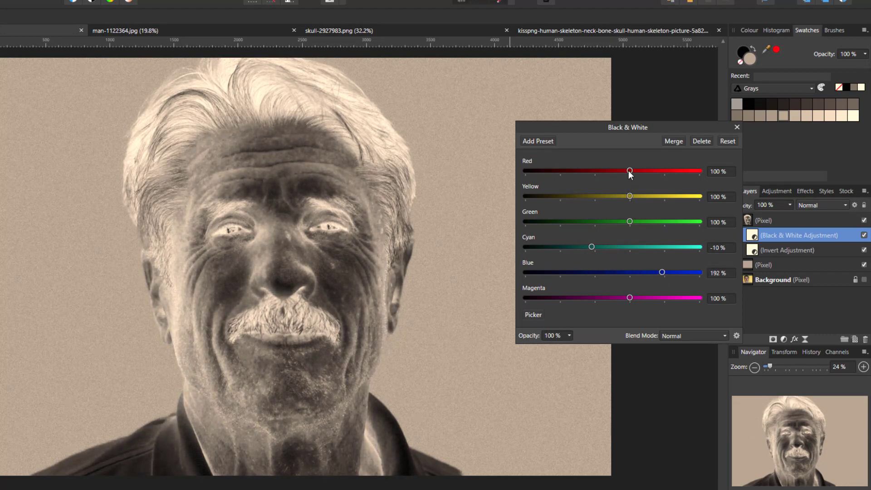
drag(628, 171, 579, 179)
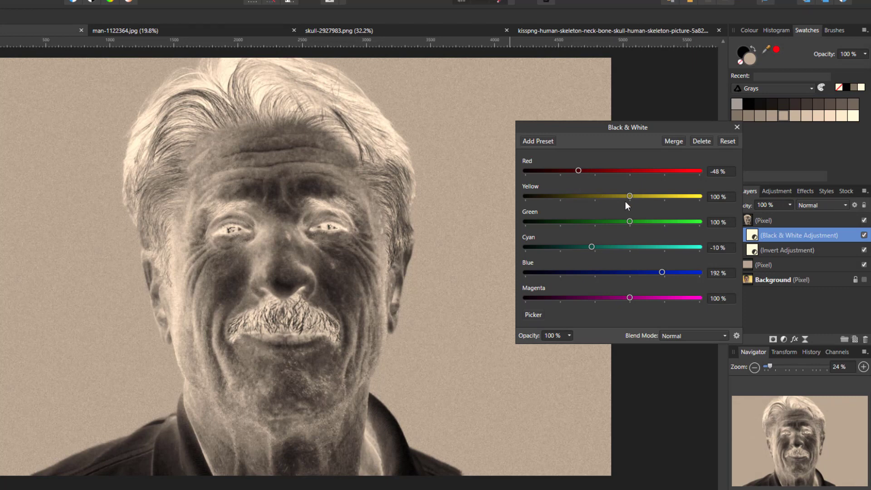
drag(629, 197, 579, 207)
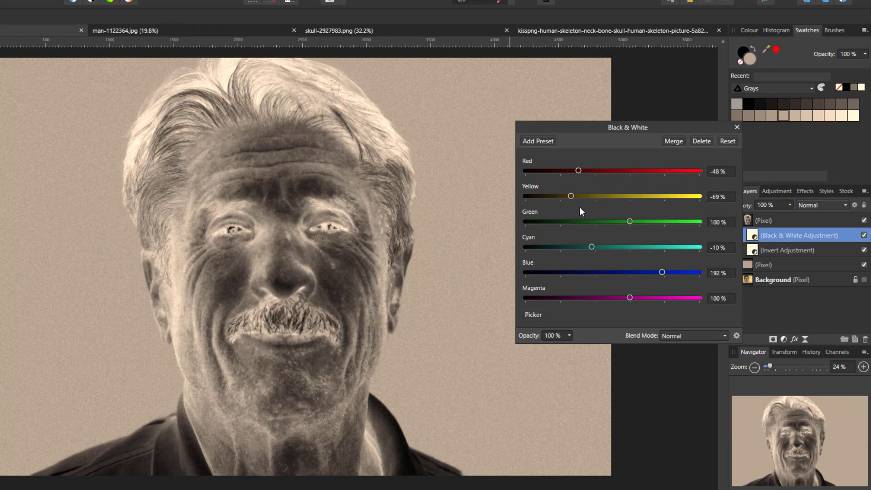
drag(629, 299, 566, 311)
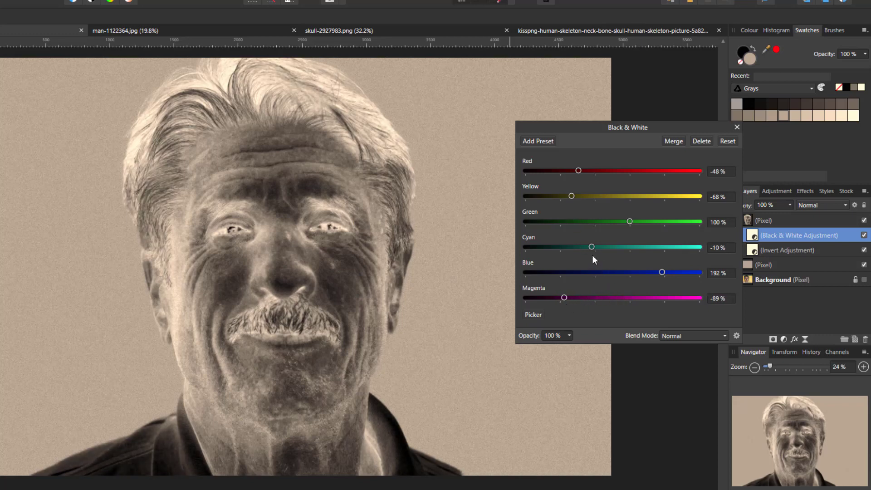
drag(592, 246, 609, 246)
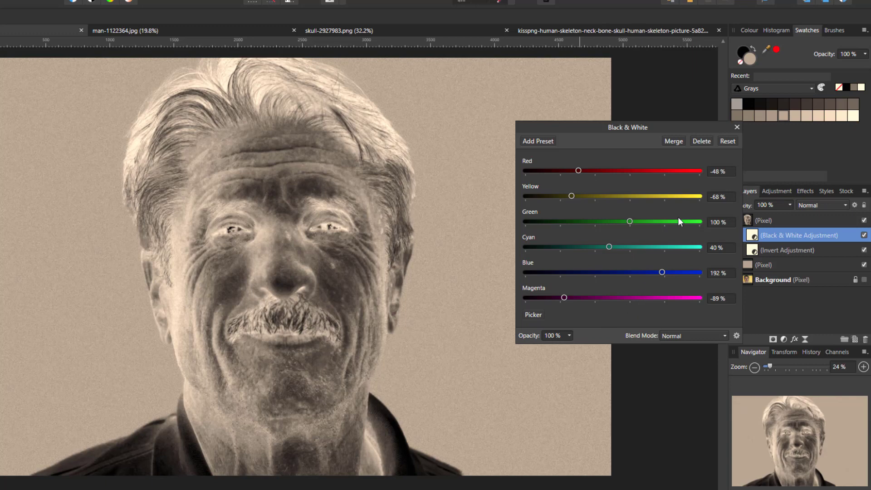
click(736, 128)
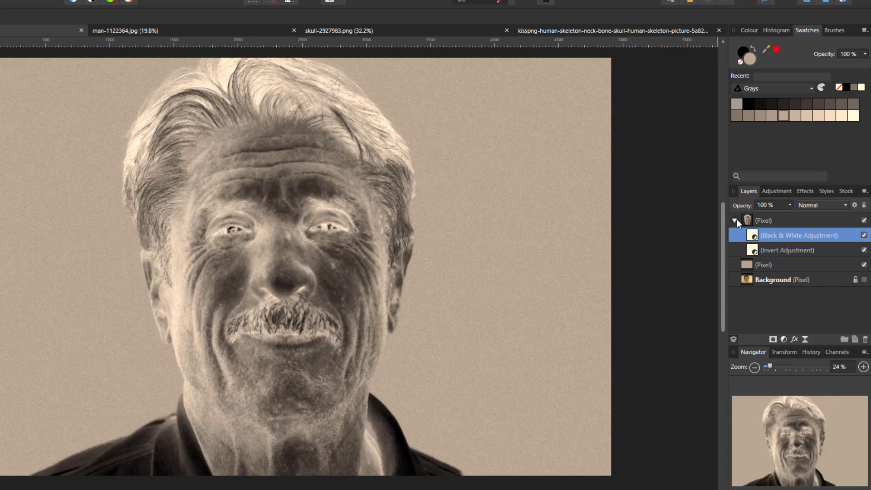
Copy the skull layer from skull-2927983.png and paste it above the man's layer in the elderly-1845259.jpg document.
click(795, 220)
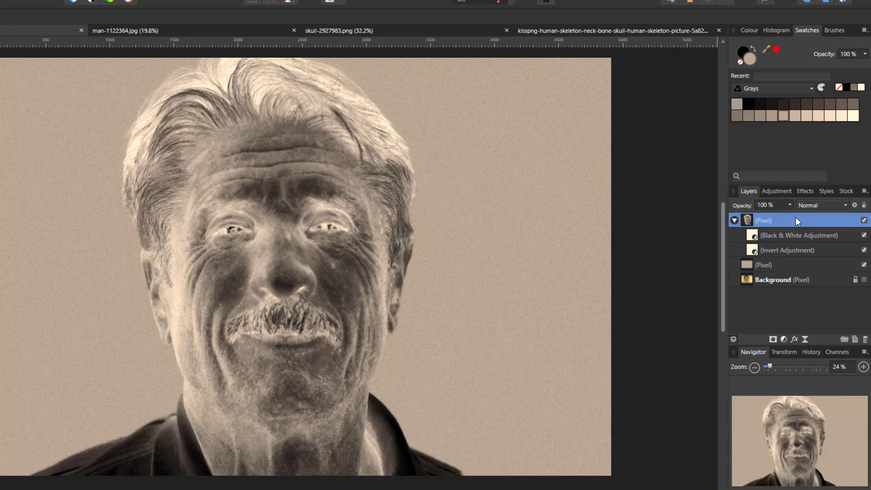
click(734, 220)
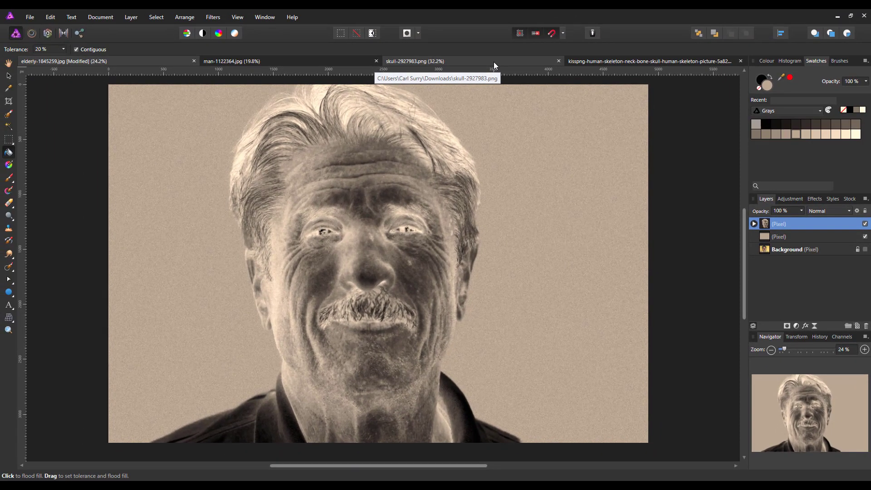
click(487, 59)
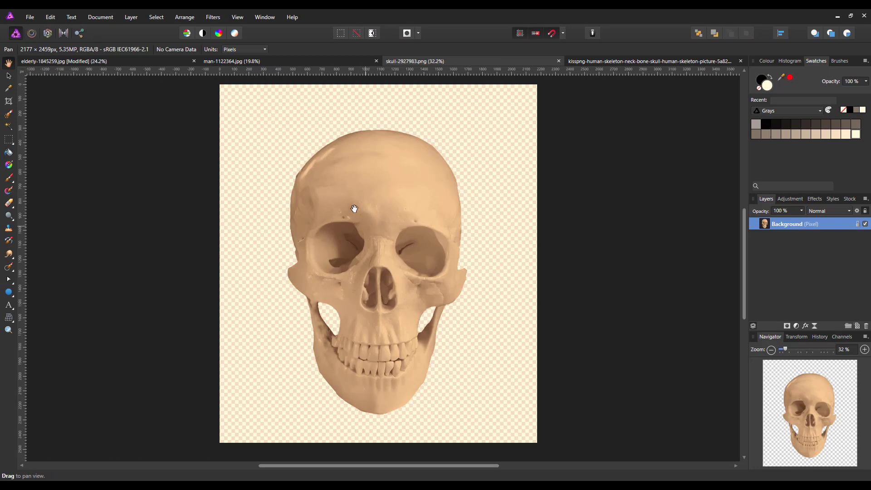
right_click(801, 223)
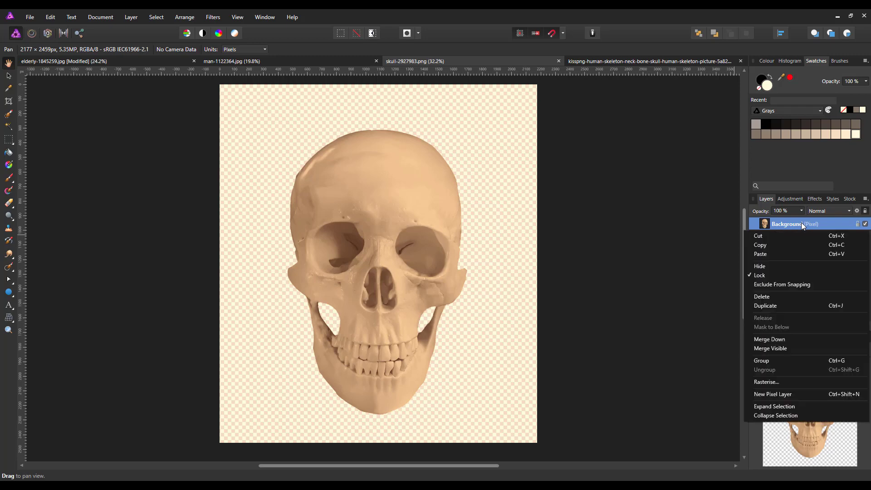
click(766, 245)
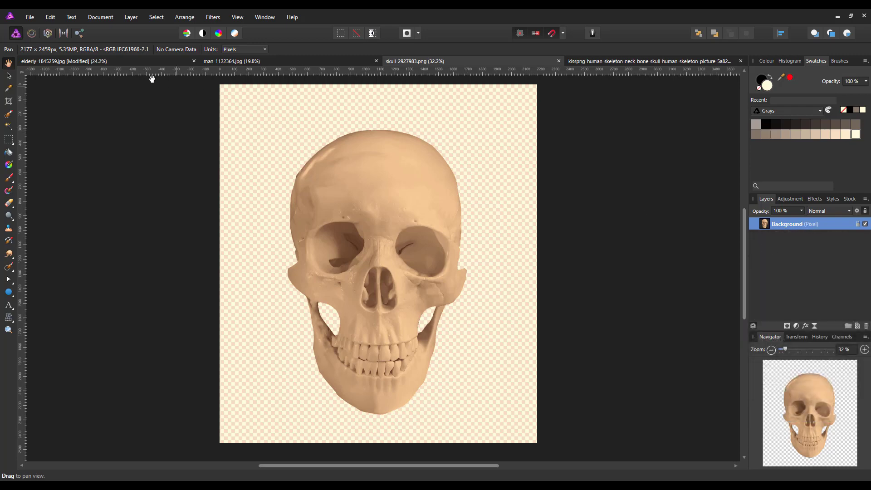
click(128, 61)
key(g)
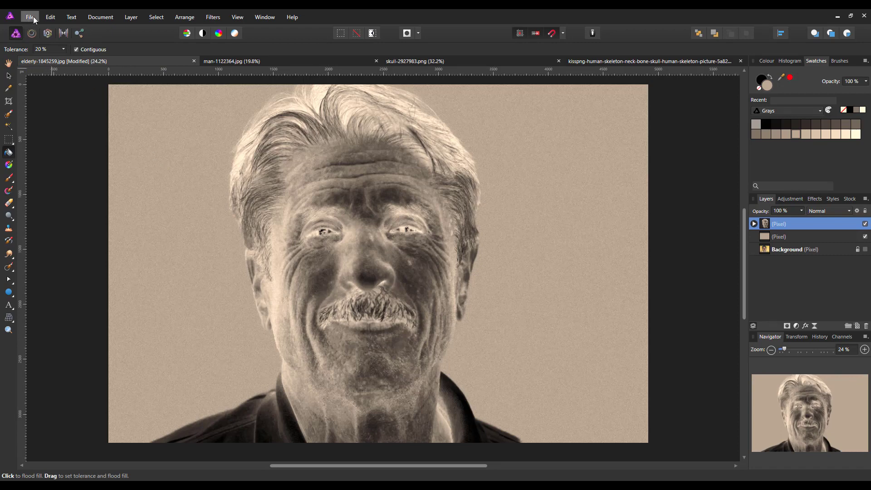
click(50, 18)
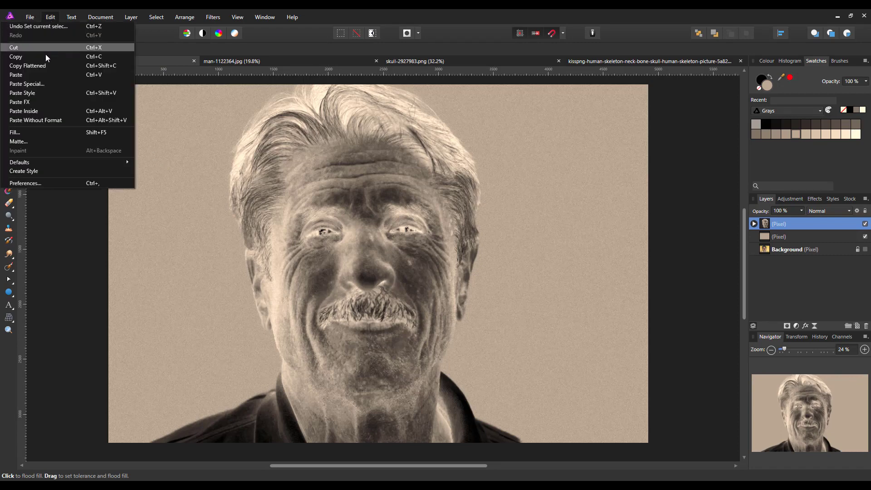
click(26, 75)
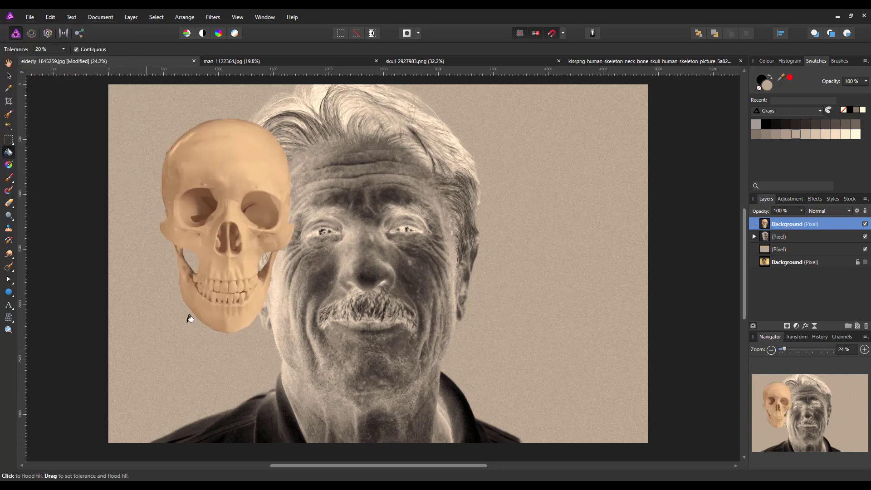
Move the skull over the man's face and enlarge it proportionally until it spans the face from hairline to chin.
click(9, 78)
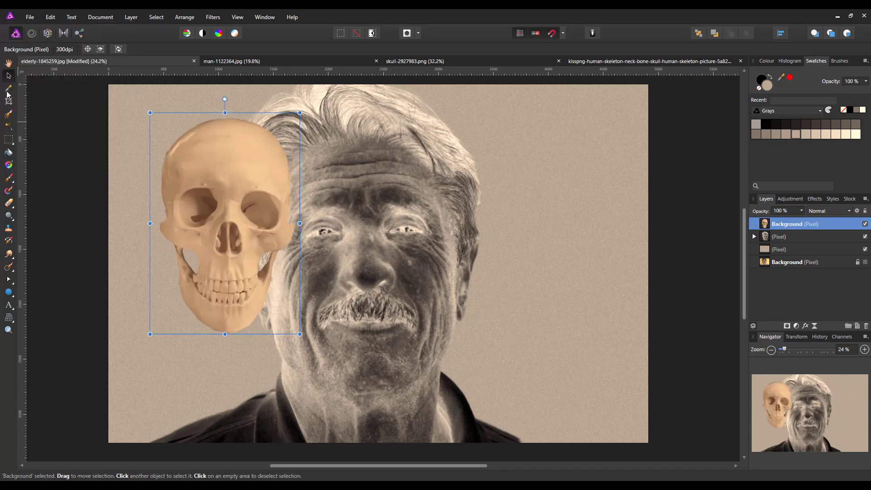
drag(202, 207, 343, 248)
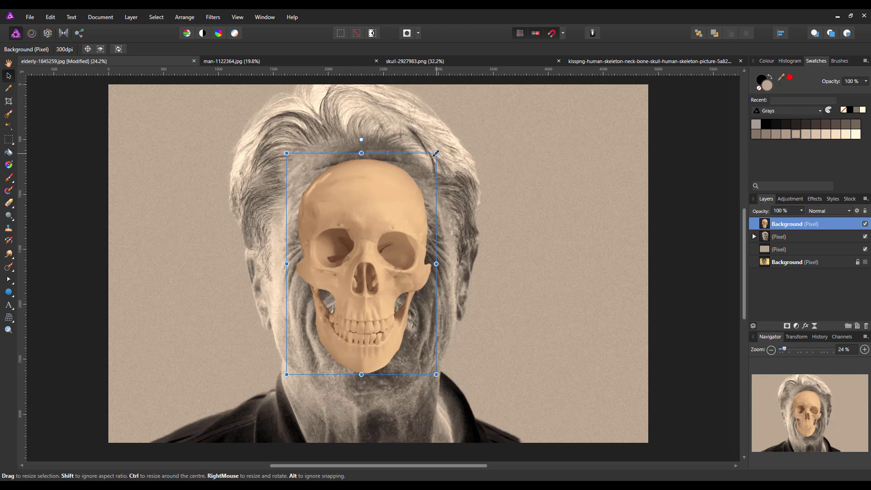
drag(436, 154, 486, 115)
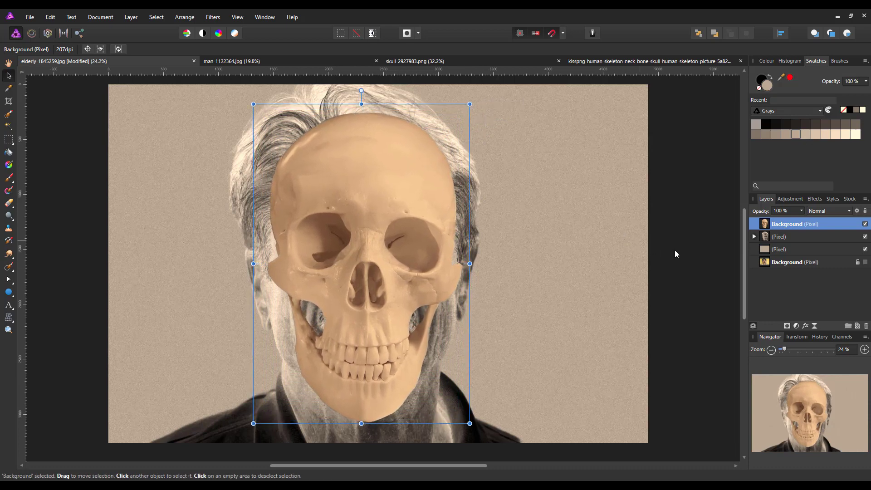
Set the skull layer's opacity to 50% and reposition the skull so its eye sockets and nose line up with the face.
click(803, 211)
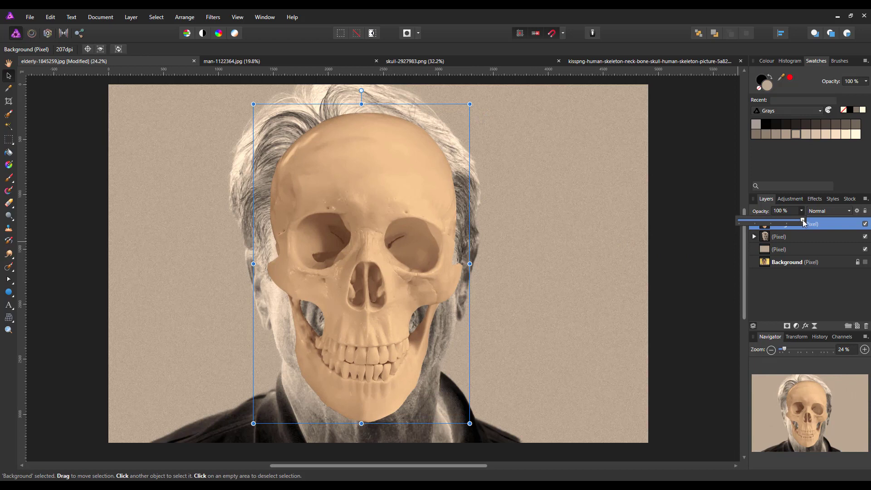
drag(802, 222, 776, 223)
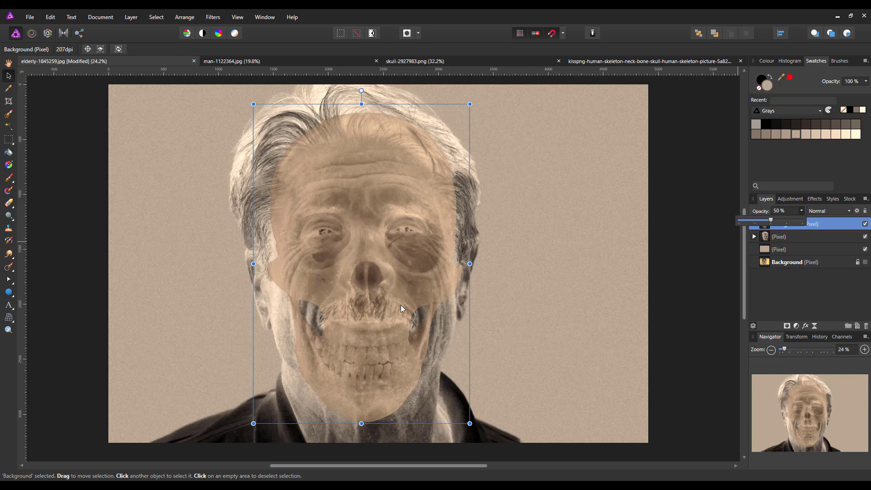
mouse_move(401, 305)
mouse_down()
mouse_move(391, 294)
mouse_move(398, 293)
mouse_up()
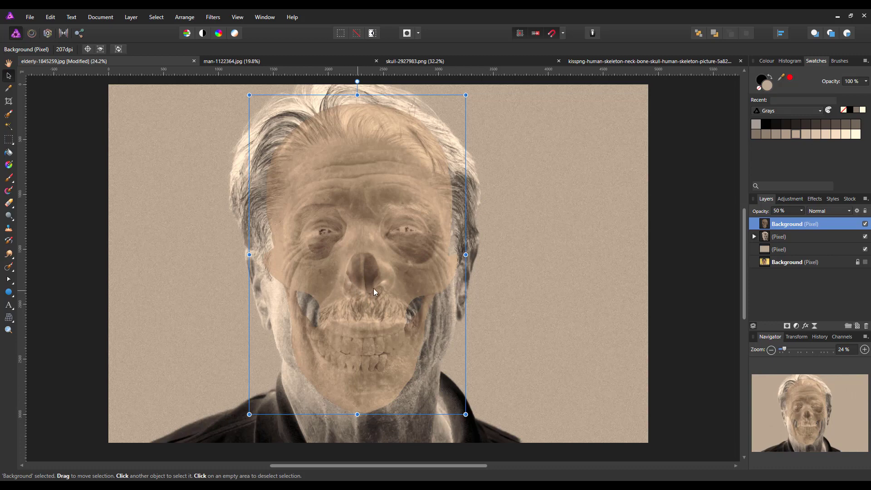
drag(368, 325, 370, 318)
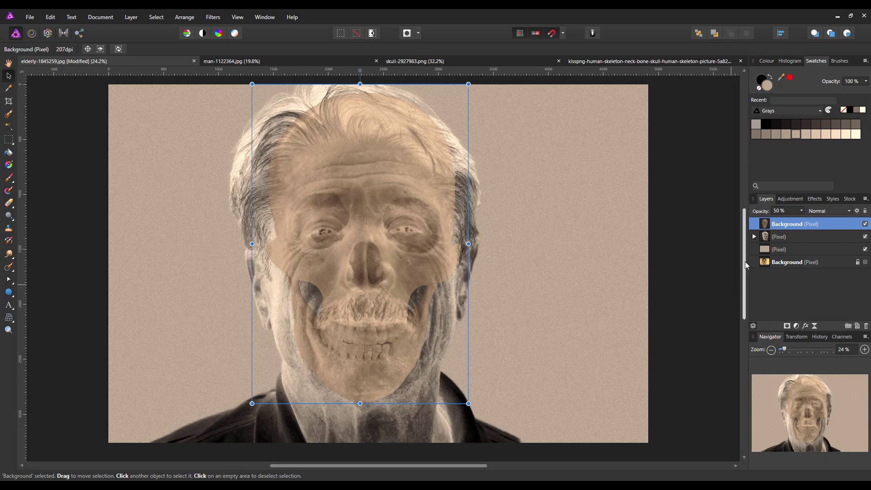
With the Mesh Warp Tool, add a horizontal mesh line across the skull's cheekbones and pull both ends outward to widen them.
drag(745, 262, 745, 249)
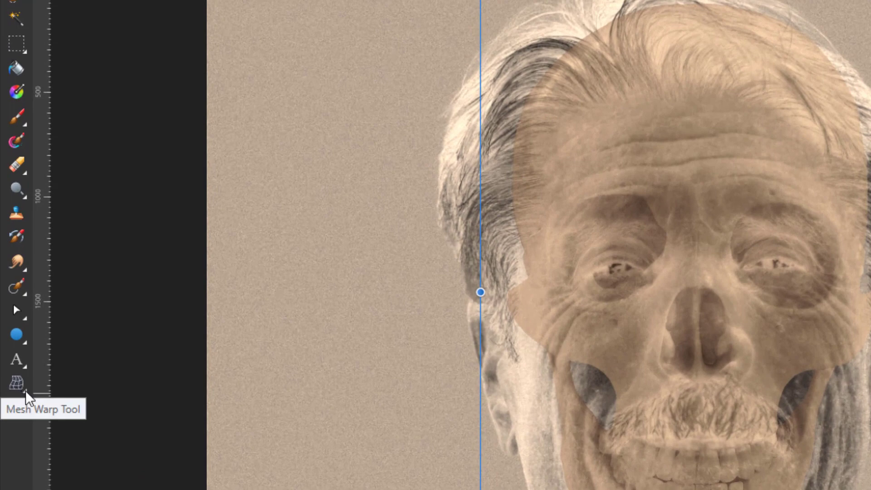
click(26, 390)
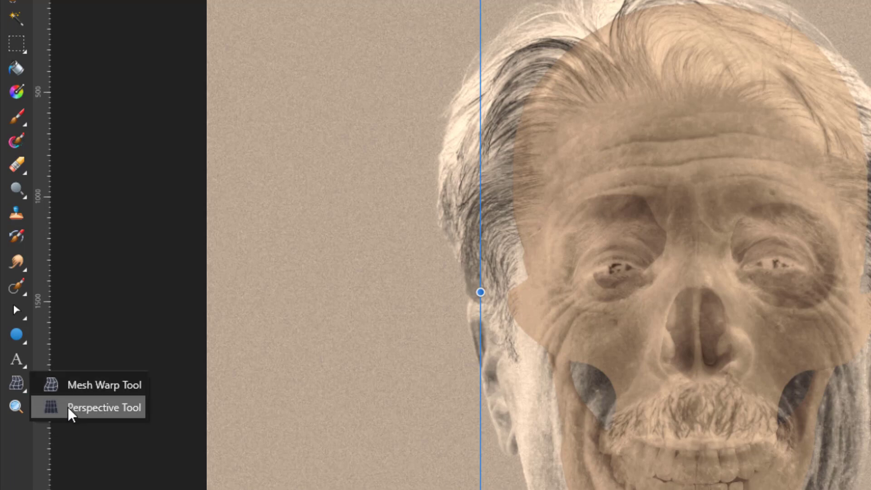
click(22, 389)
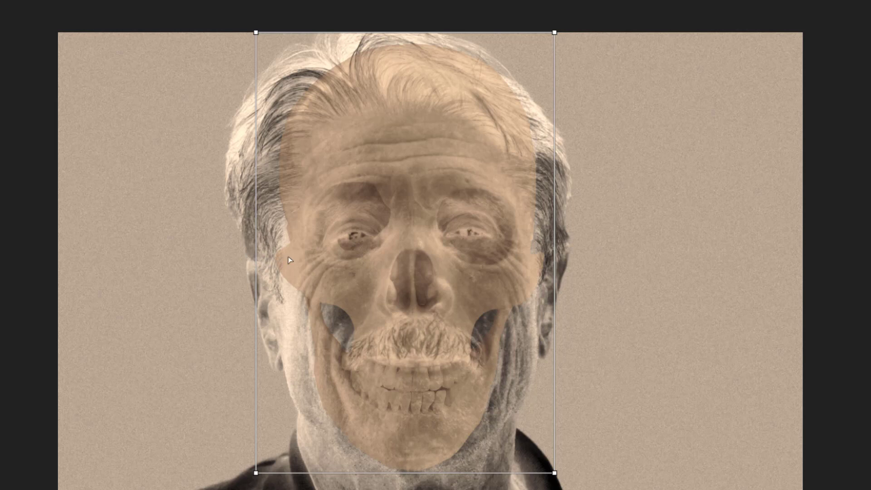
click(256, 258)
click(255, 259)
drag(251, 259, 244, 264)
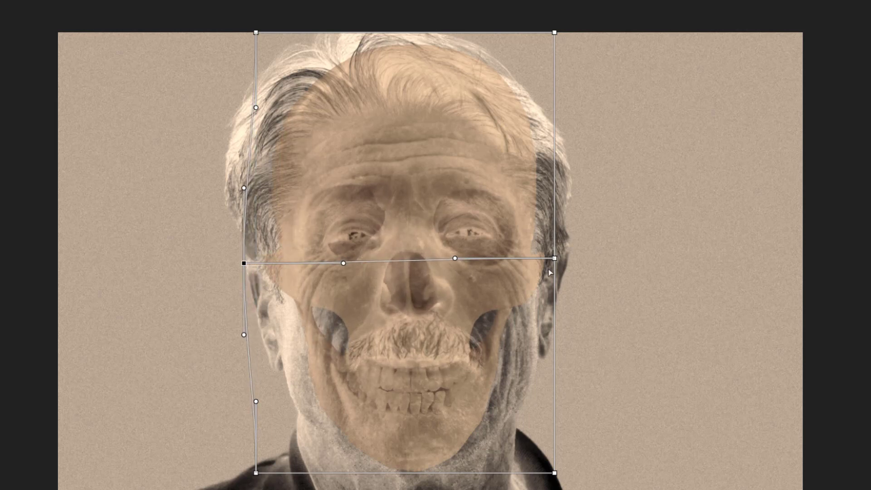
drag(554, 261, 567, 261)
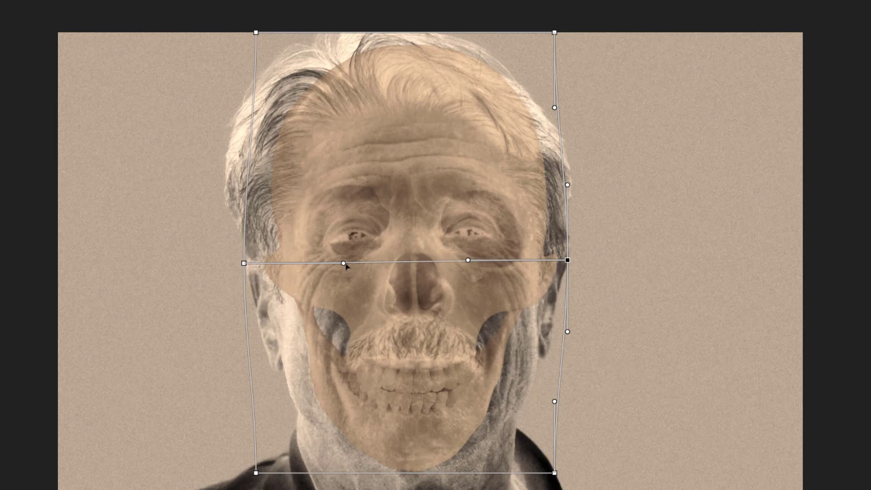
Warp the skull's nose area to match the man's nose, bow its upper sides outward, and lower its top edge onto the forehead.
mouse_move(343, 264)
mouse_down()
mouse_move(343, 277)
mouse_move(324, 278)
mouse_move(347, 278)
mouse_up()
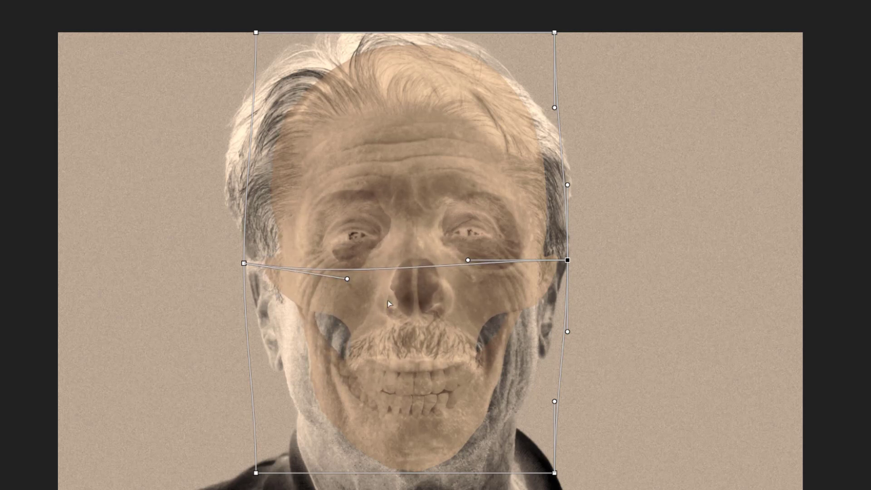
mouse_move(468, 261)
mouse_down()
mouse_move(461, 274)
mouse_move(452, 261)
mouse_up()
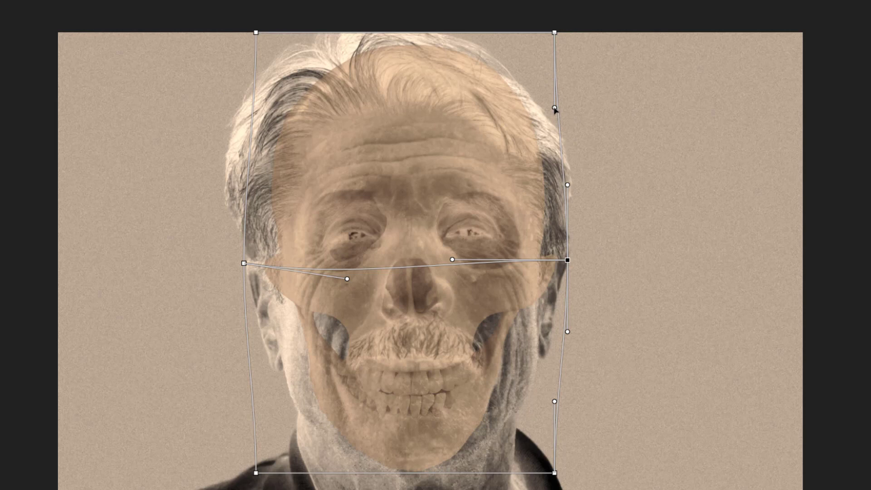
drag(554, 107, 568, 124)
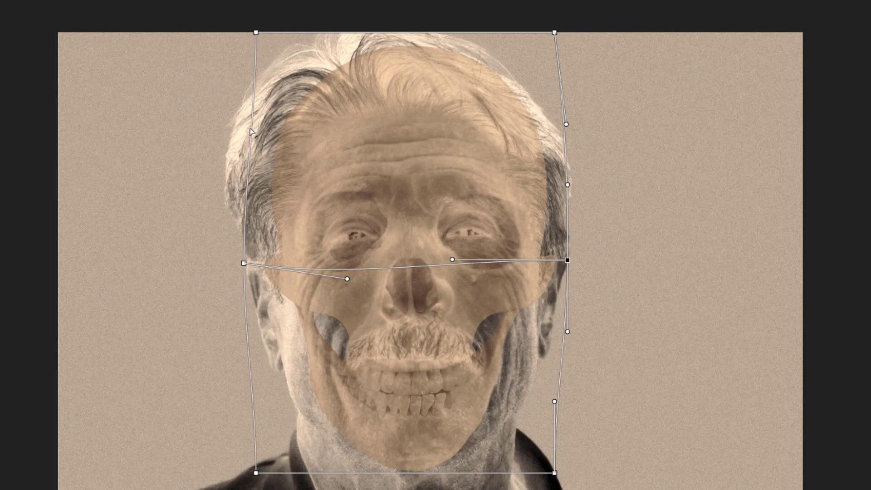
drag(250, 130, 245, 124)
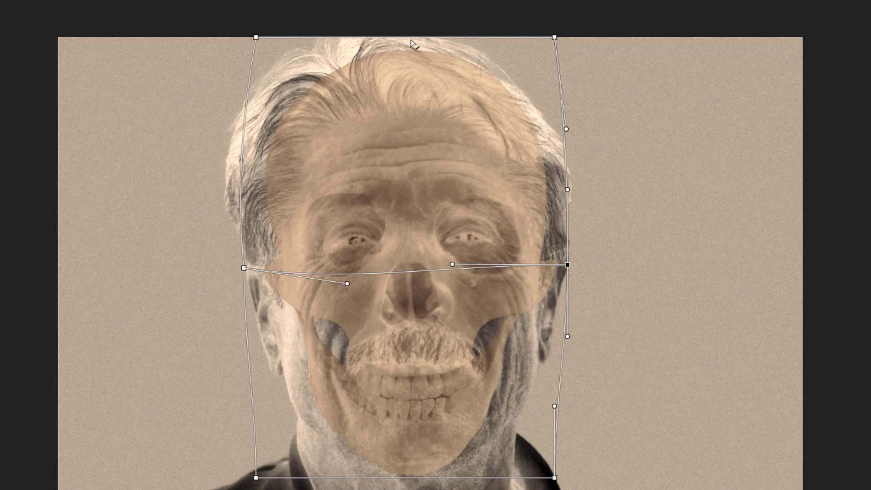
drag(410, 43, 412, 71)
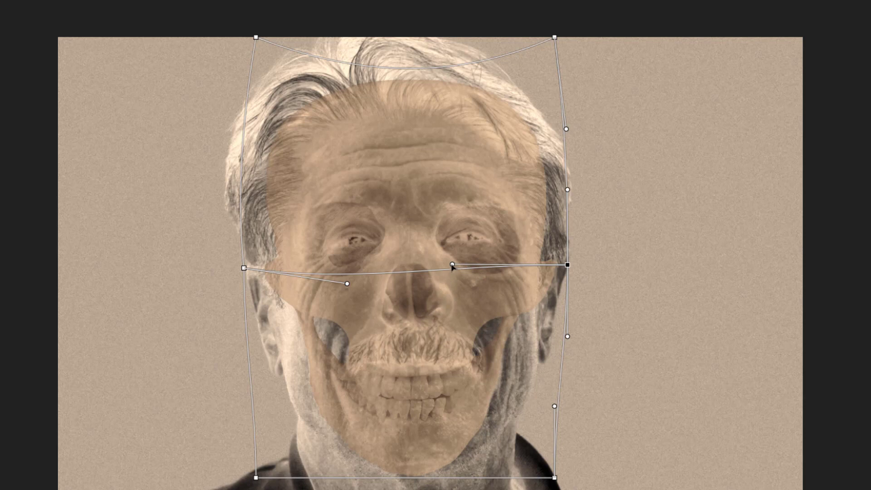
drag(452, 265, 444, 269)
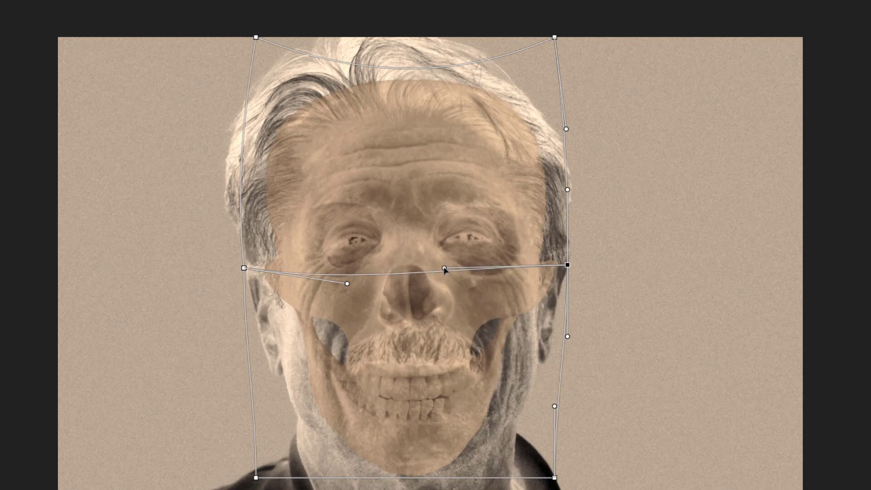
drag(347, 284, 359, 281)
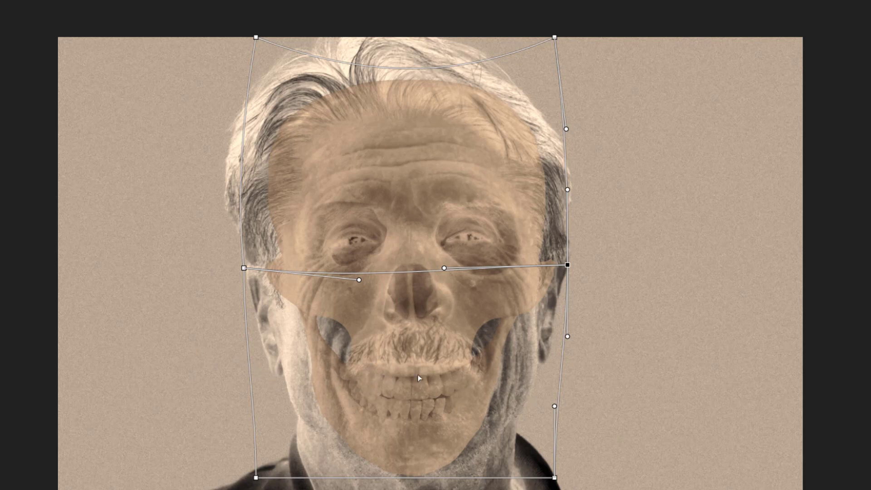
Add a second horizontal mesh line across the skull's mouth and raise its middle to align the teeth with the man's lips.
click(249, 362)
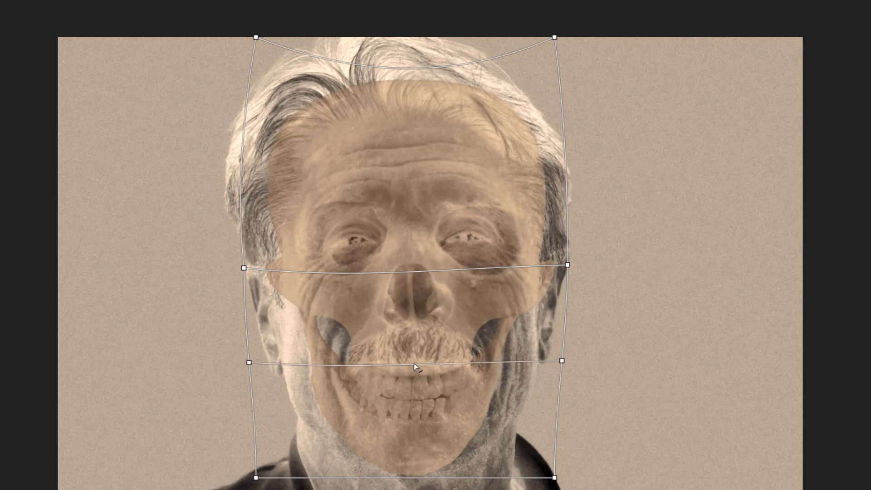
drag(414, 364, 418, 336)
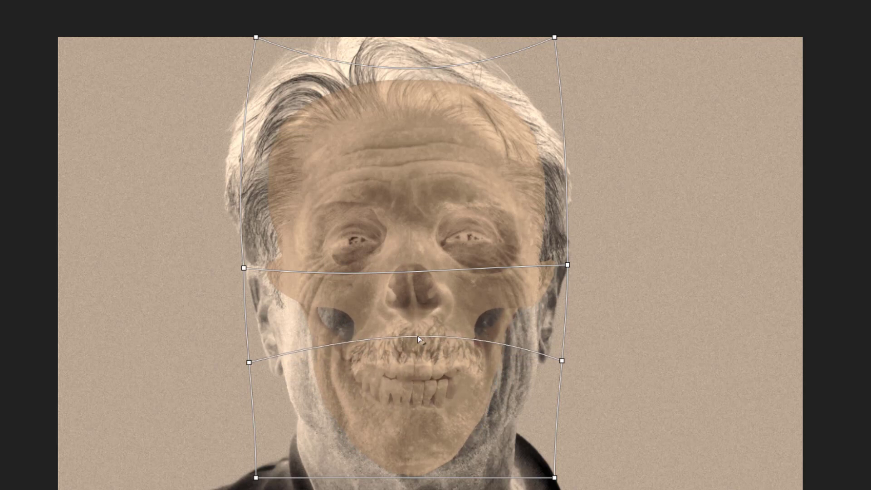
drag(417, 335, 417, 339)
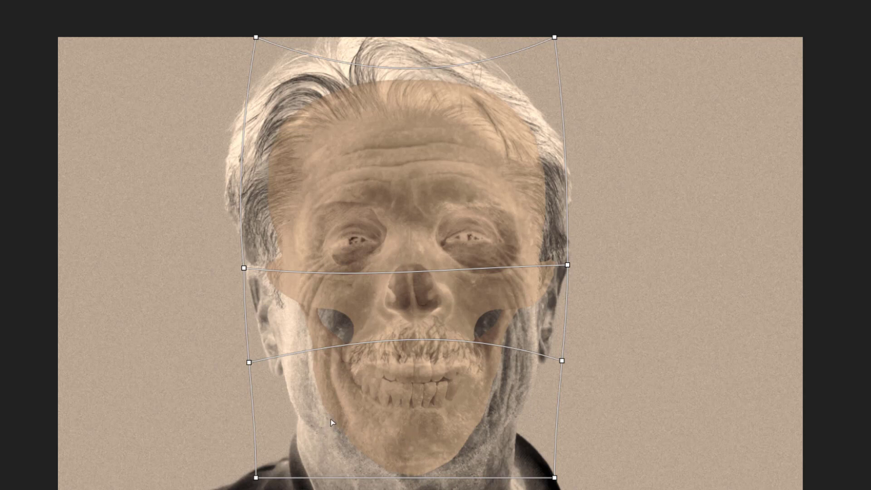
Add a third mesh line above the chin, bulge the lower sides outward, raise the bottom edge, and apply the warp.
click(254, 420)
mouse_move(252, 442)
mouse_down()
mouse_move(231, 448)
mouse_move(238, 443)
mouse_up()
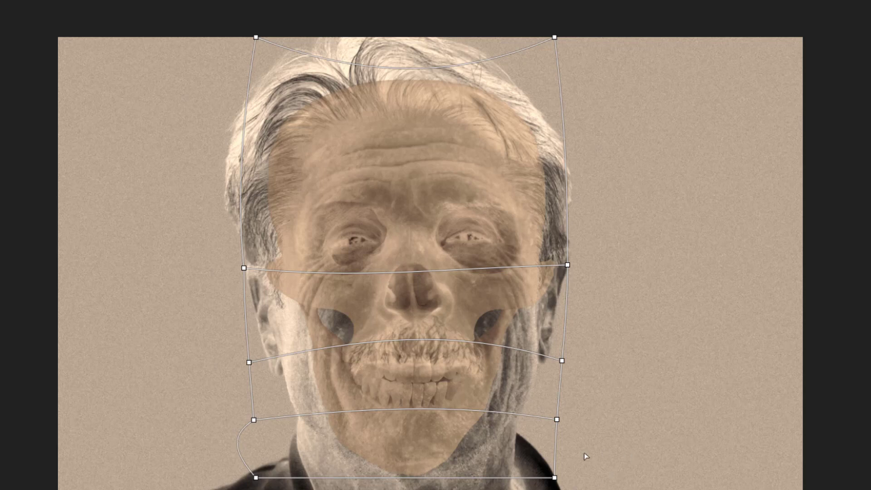
mouse_move(562, 444)
mouse_down()
mouse_move(589, 440)
mouse_move(560, 445)
mouse_move(573, 442)
mouse_up()
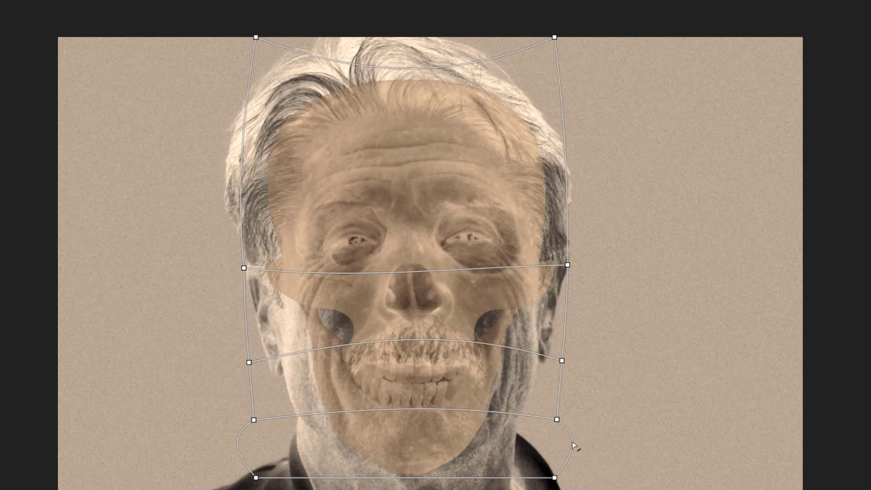
drag(410, 479, 414, 468)
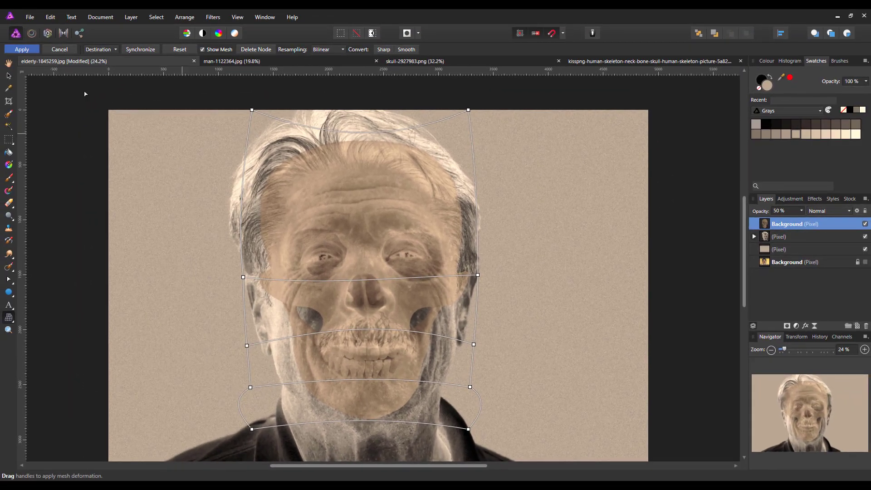
click(25, 50)
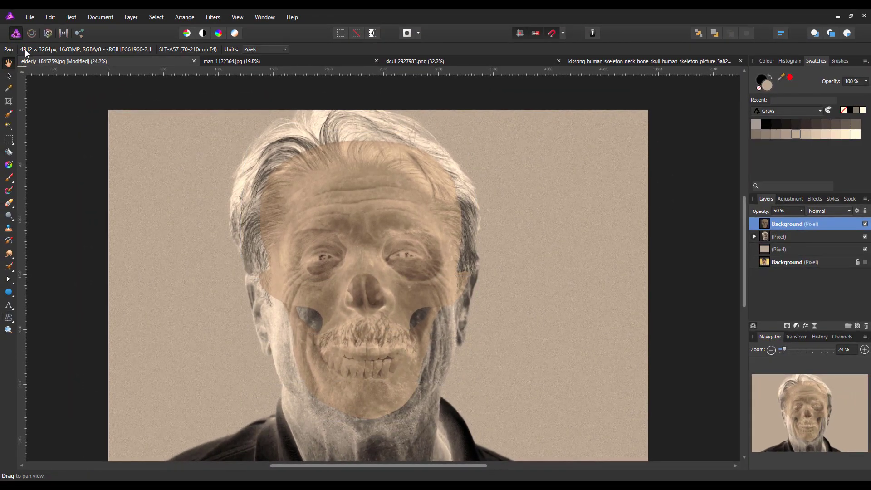
Set the warped skull layer's opacity to 40%.
click(802, 211)
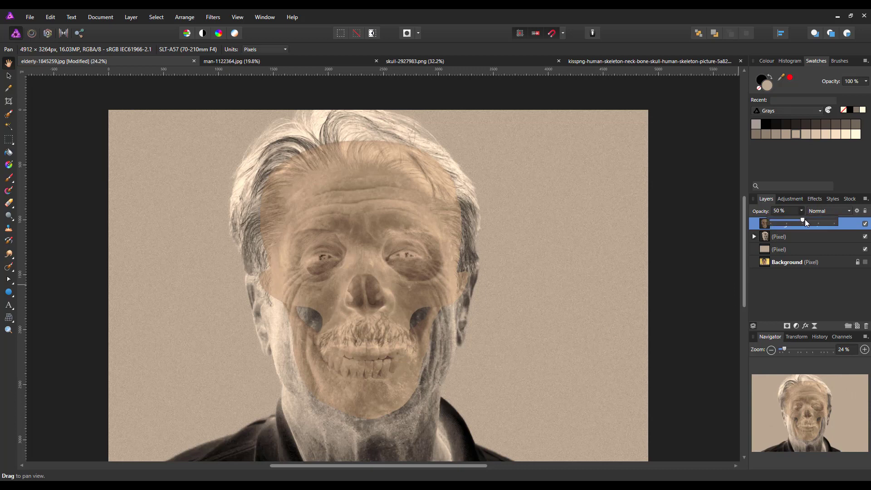
drag(804, 219, 785, 222)
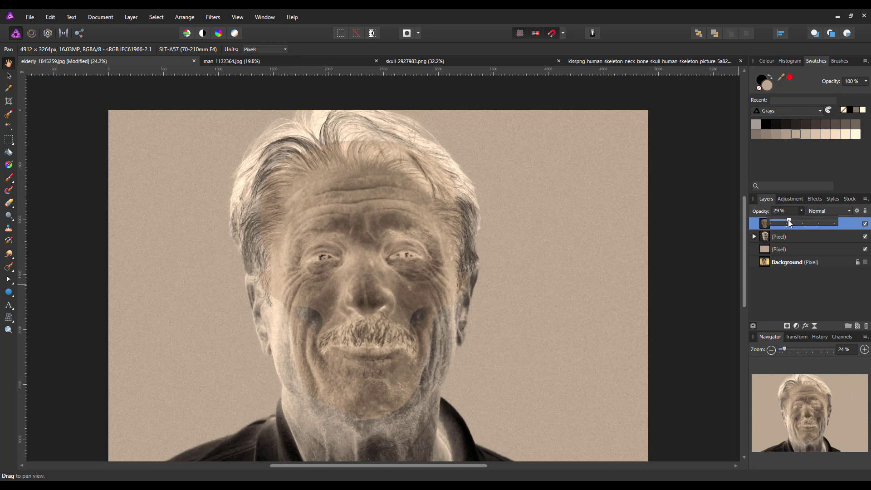
drag(790, 219, 806, 222)
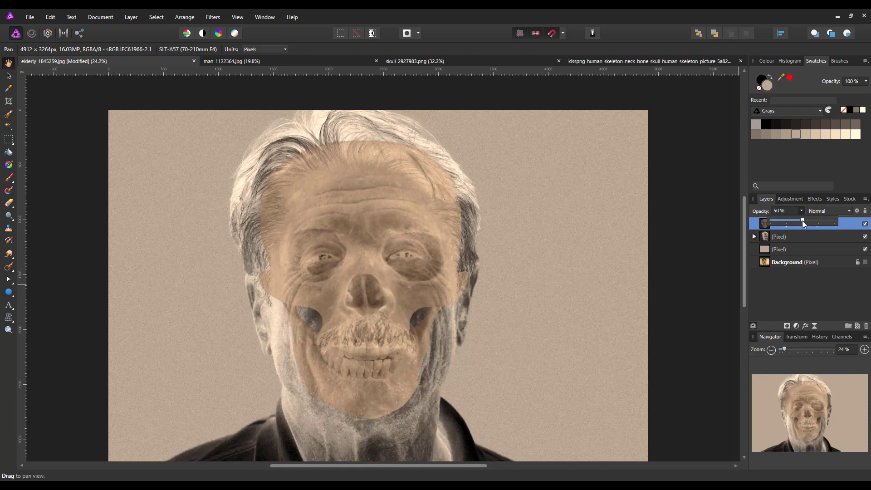
drag(803, 221, 793, 220)
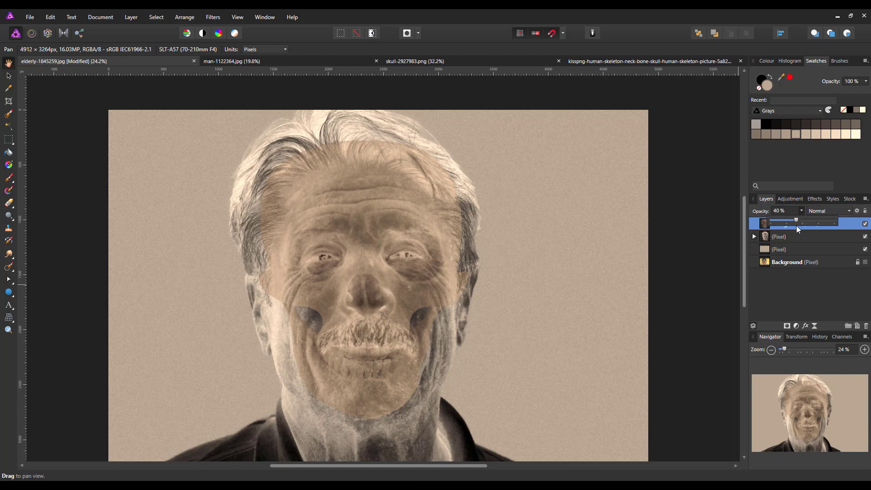
click(810, 280)
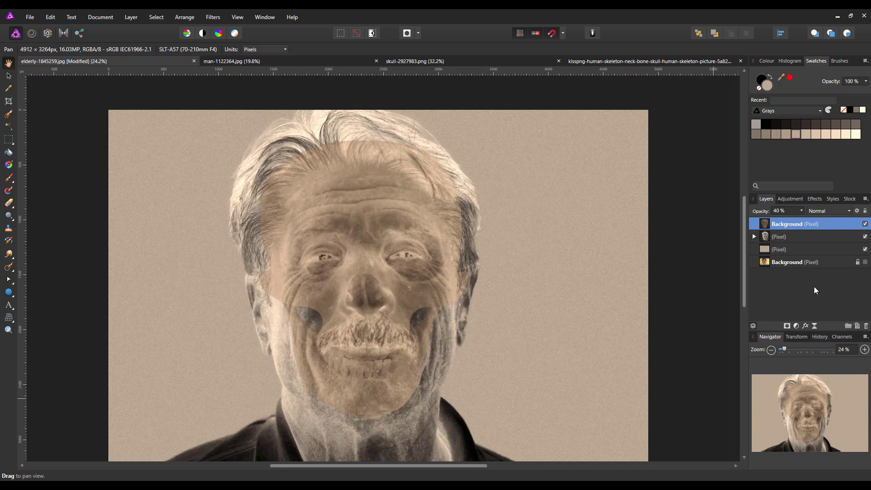
Add a pixel layer above the skull layer and flood-fill it with green 31A609.
click(857, 326)
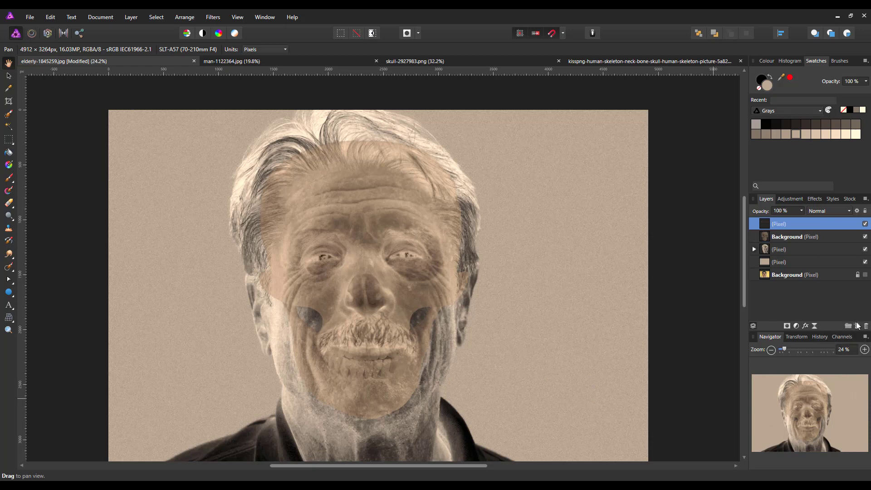
click(9, 154)
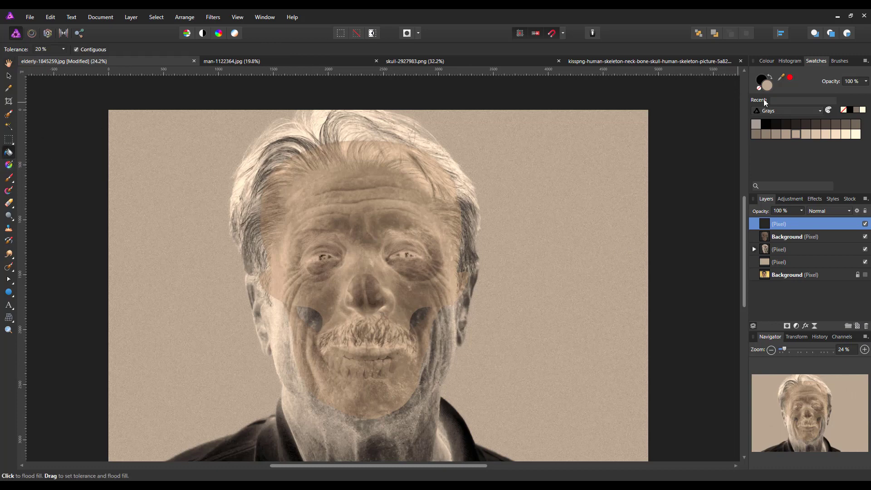
double_click(767, 85)
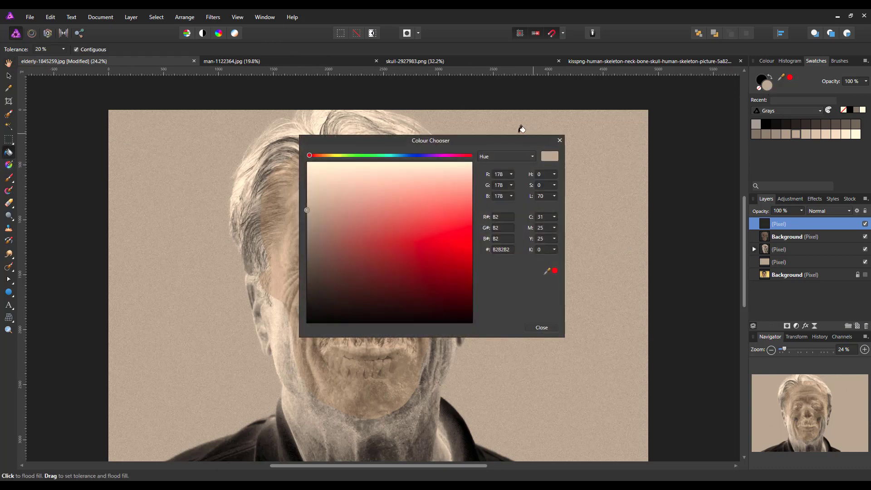
drag(526, 145, 686, 119)
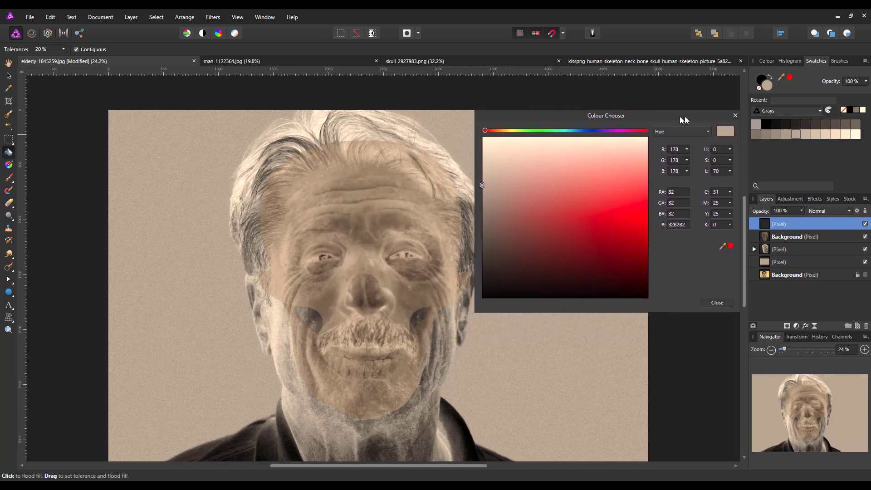
click(539, 131)
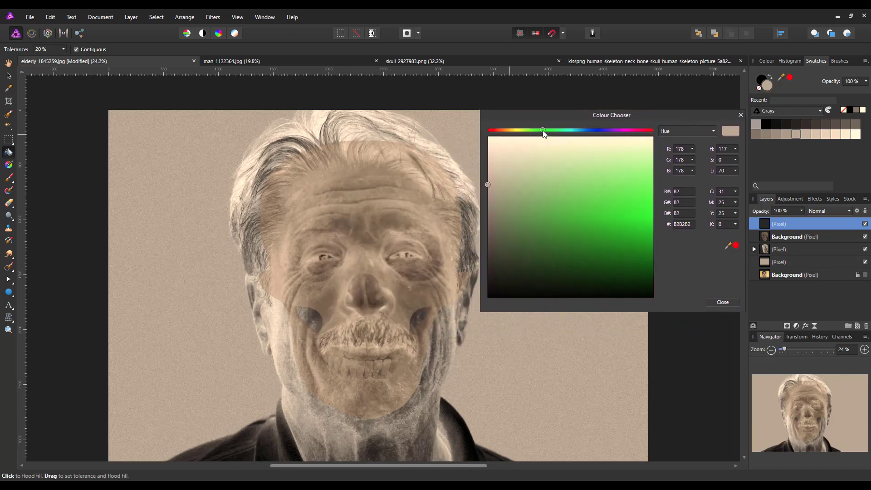
drag(538, 132, 537, 132)
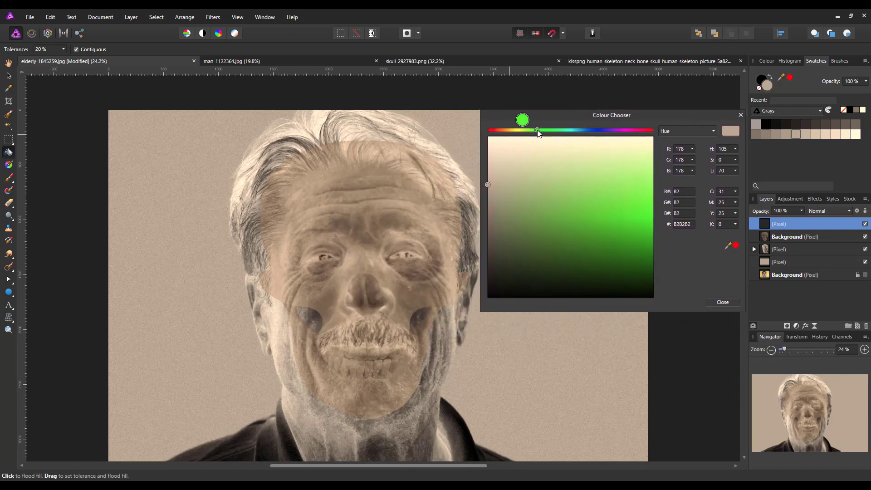
drag(608, 177, 638, 242)
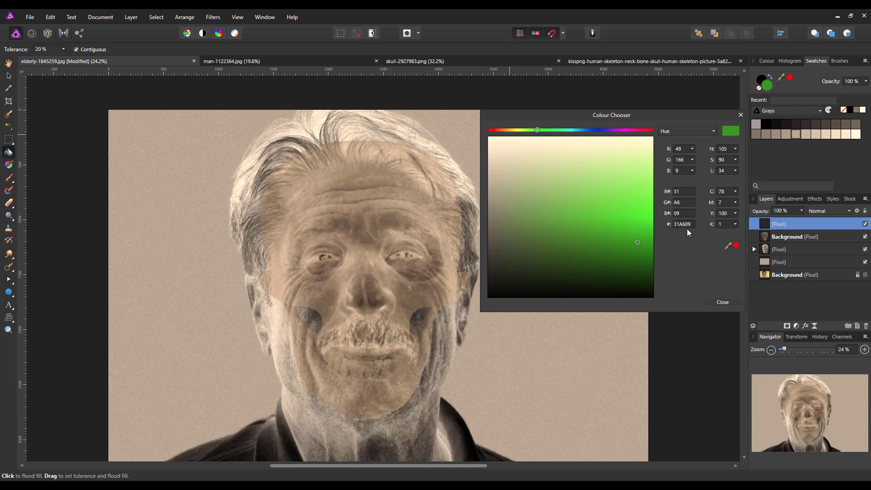
click(722, 302)
click(539, 231)
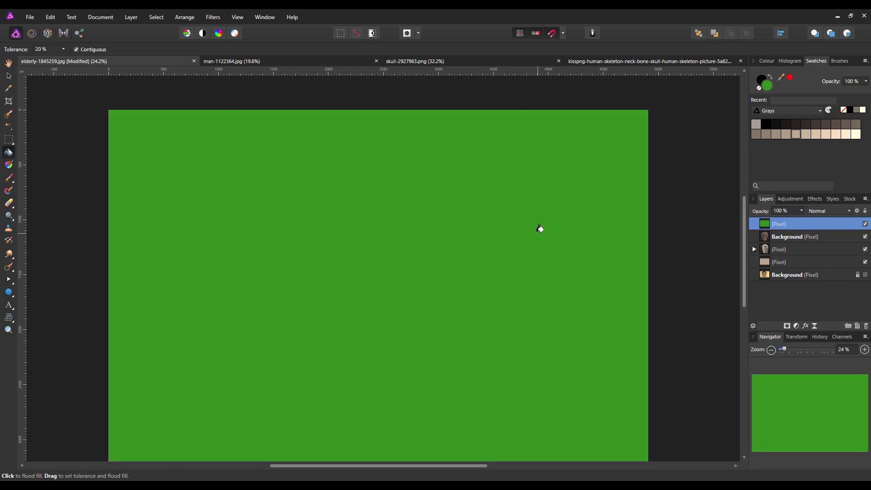
Set the green fill layer's blend mode to Hard Light and its opacity to 79%.
drag(745, 213, 746, 222)
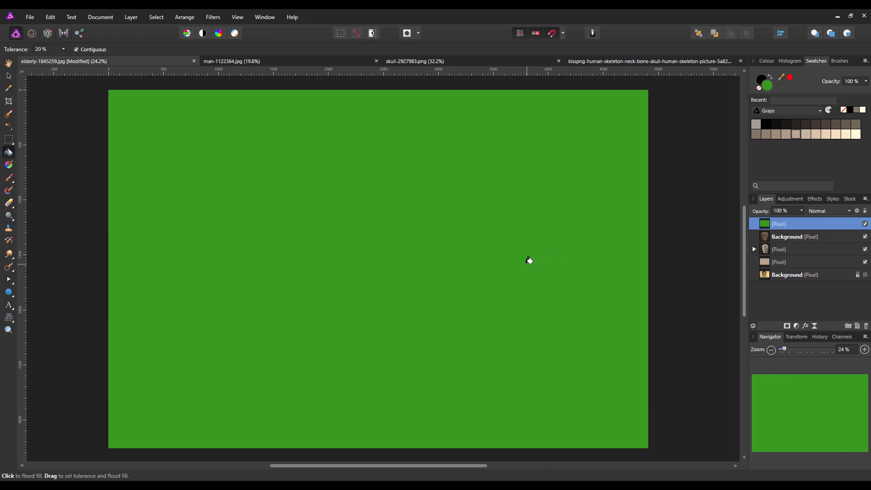
click(850, 212)
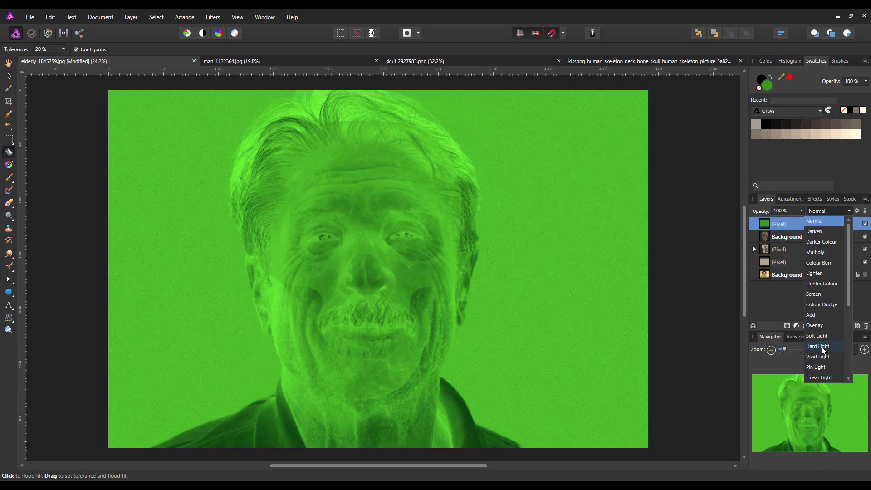
click(824, 350)
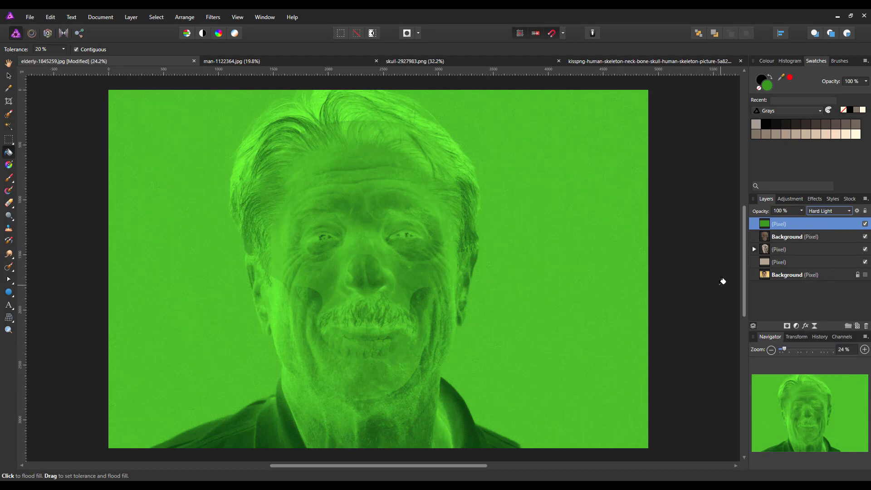
click(801, 210)
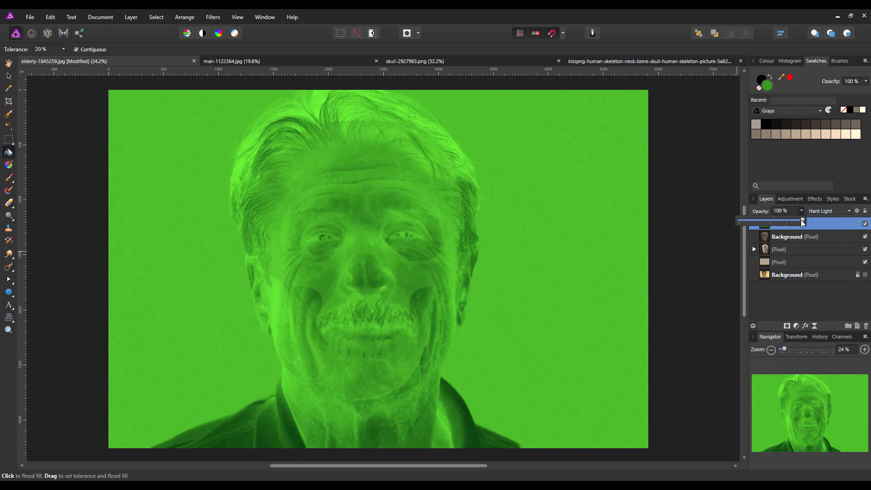
mouse_move(803, 221)
mouse_down()
mouse_move(778, 223)
mouse_move(790, 223)
mouse_up()
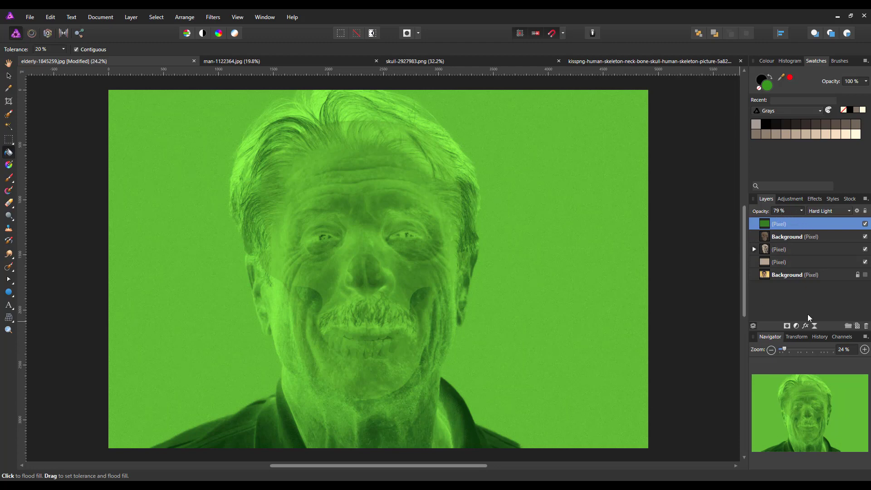
Add a Brightness and Contrast adjustment with brightness -26% and contrast 32%.
click(797, 326)
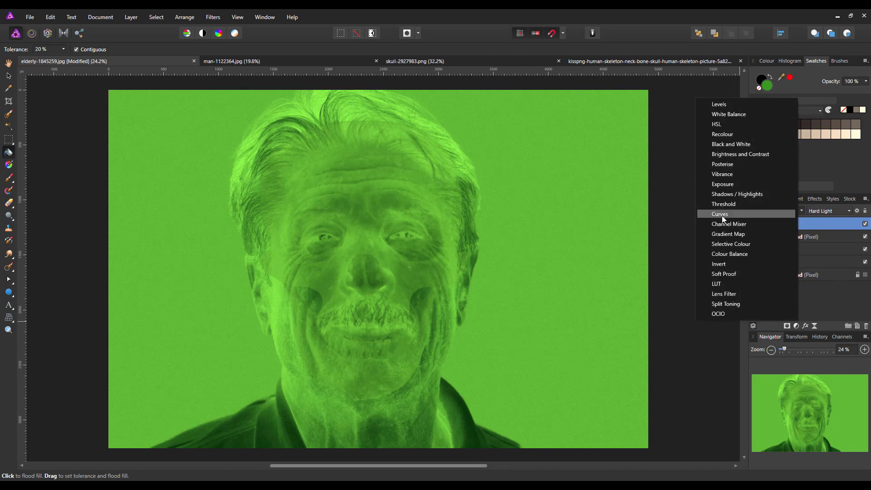
click(735, 158)
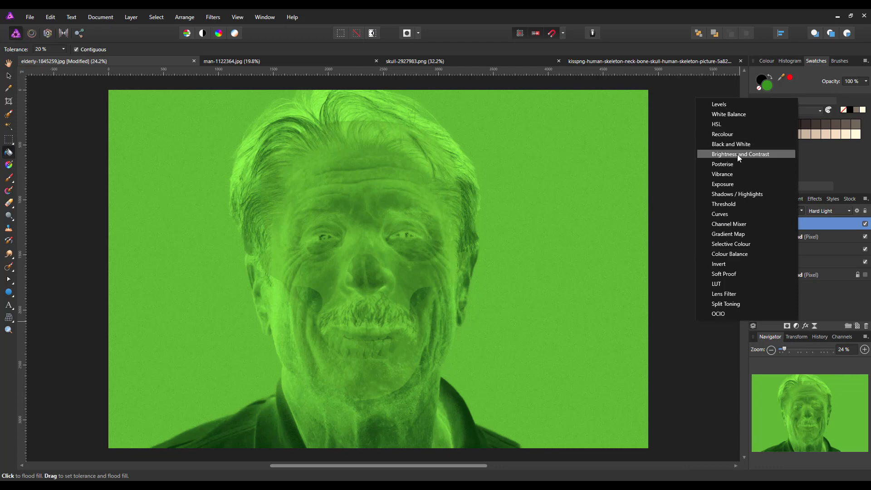
drag(692, 233, 703, 163)
drag(659, 222, 641, 209)
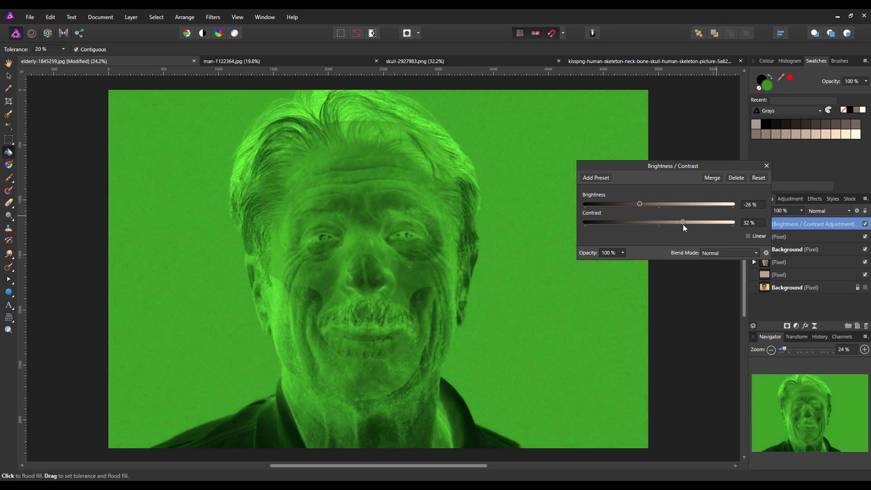
click(766, 166)
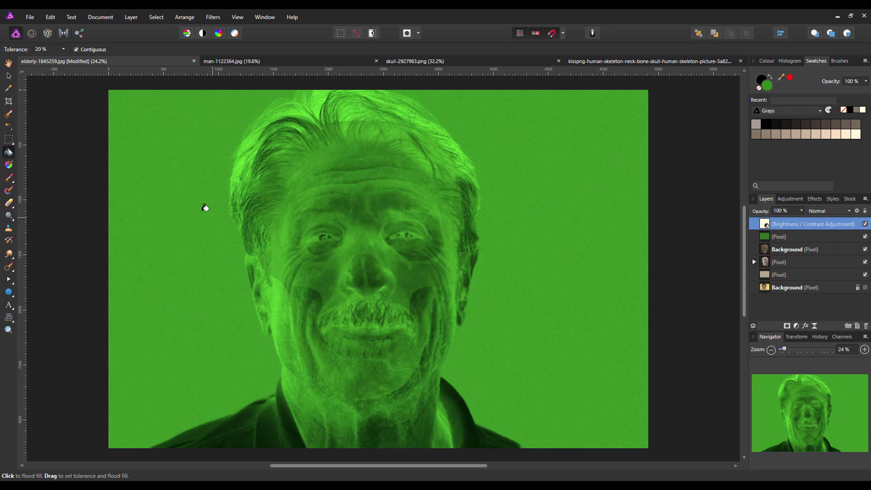
Set the Artistic Text tool's font to AttackAttack.
click(8, 307)
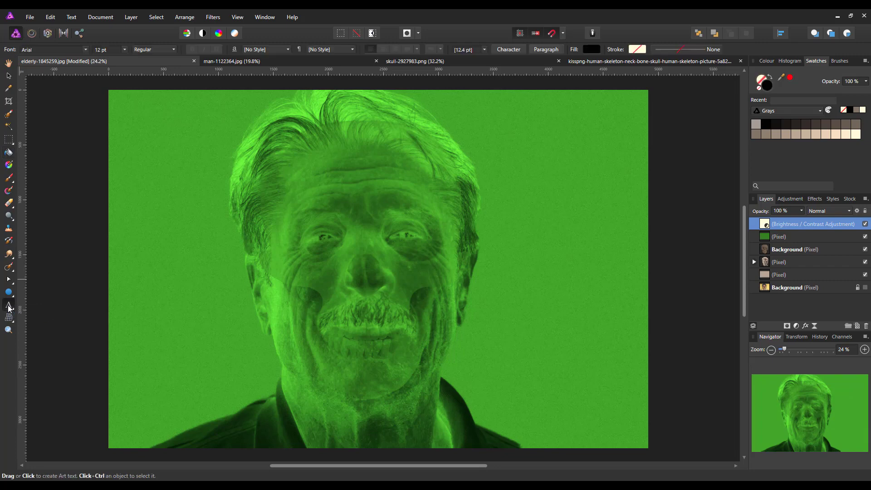
click(86, 50)
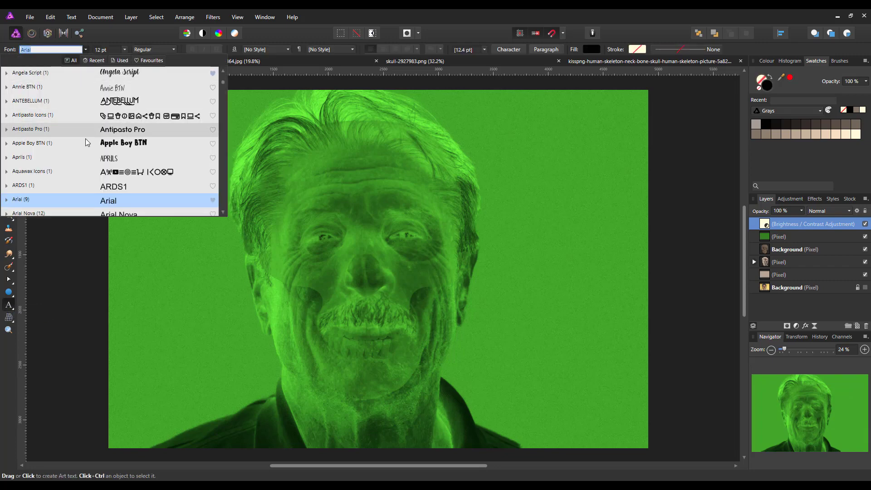
scroll(87, 144, down, 4)
scroll(84, 144, down, 3)
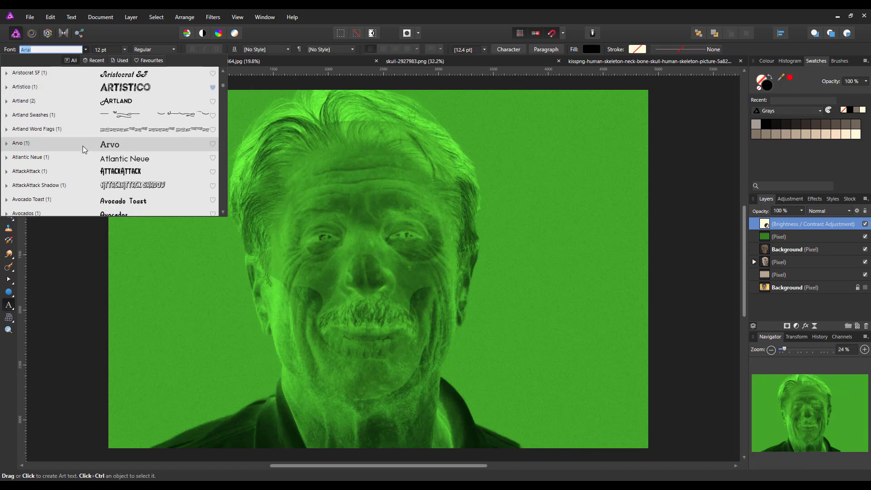
click(104, 176)
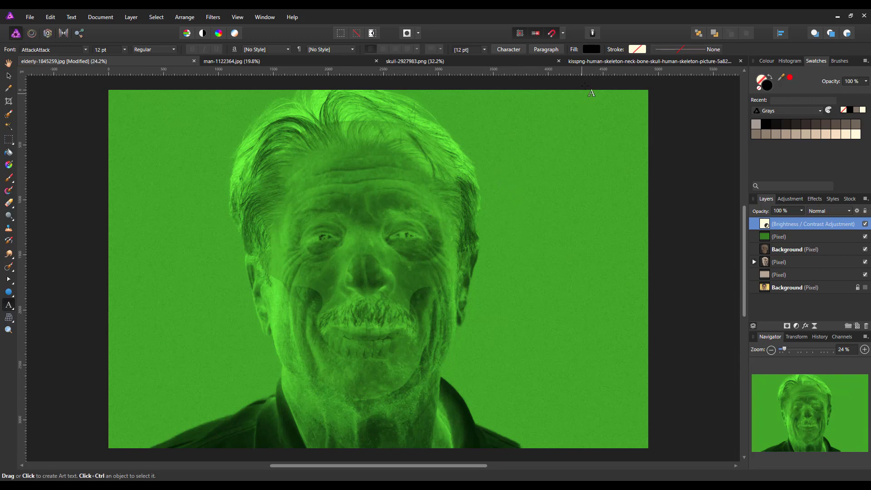
Set the text fill to a bright yellow-green using the RGB Hex Sliders colour mode.
click(590, 50)
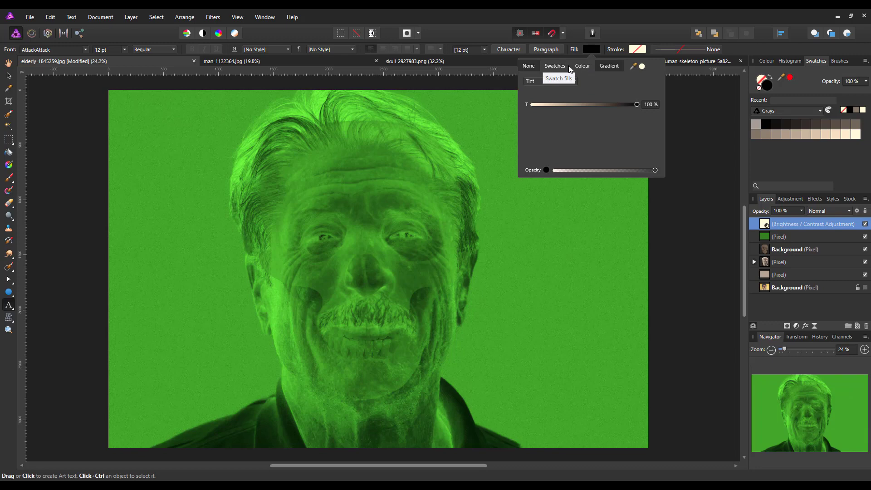
click(574, 80)
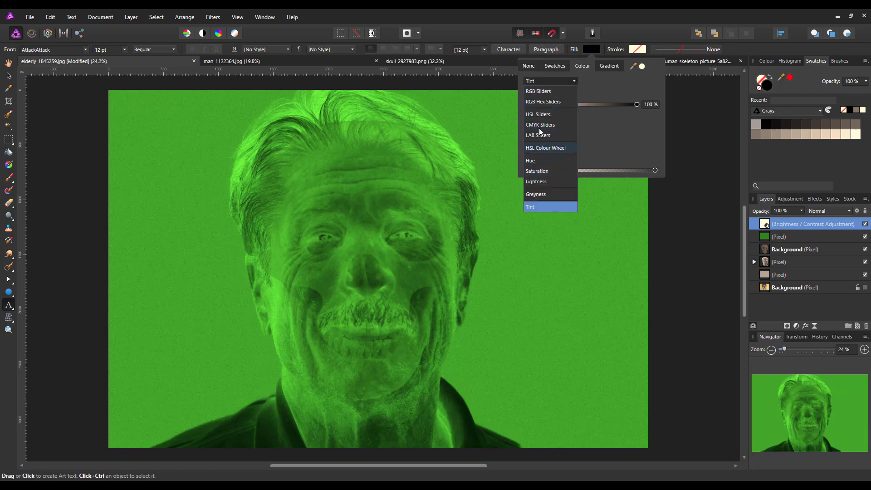
click(543, 102)
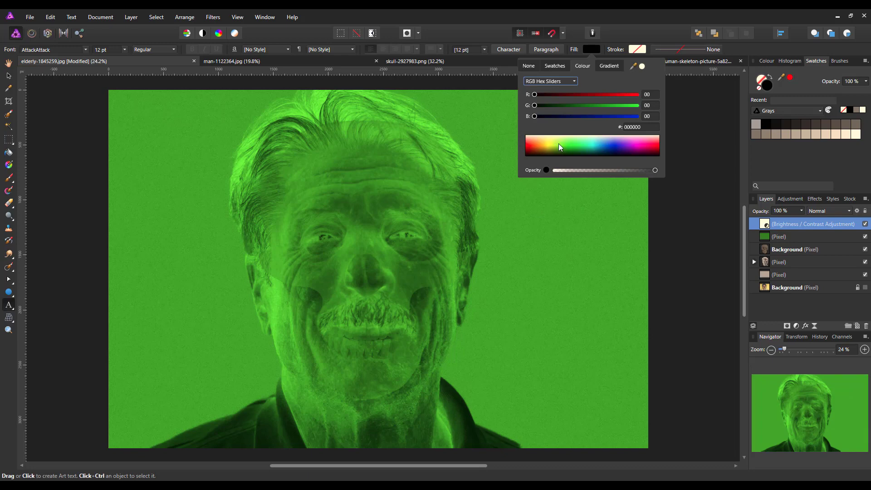
drag(568, 142, 556, 143)
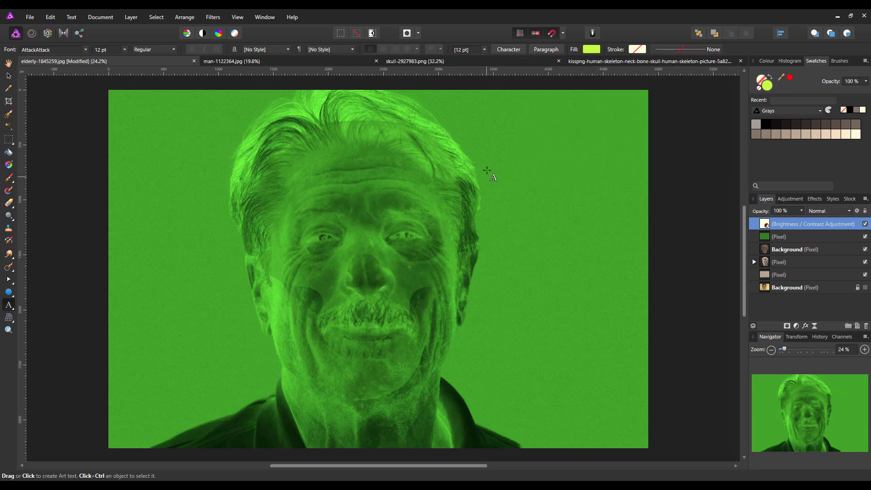
Add art text at about 137.9 pt reading "Horror", "News", "Weekly" on three lines and position it beside the face, fully inside the image.
drag(499, 154, 522, 212)
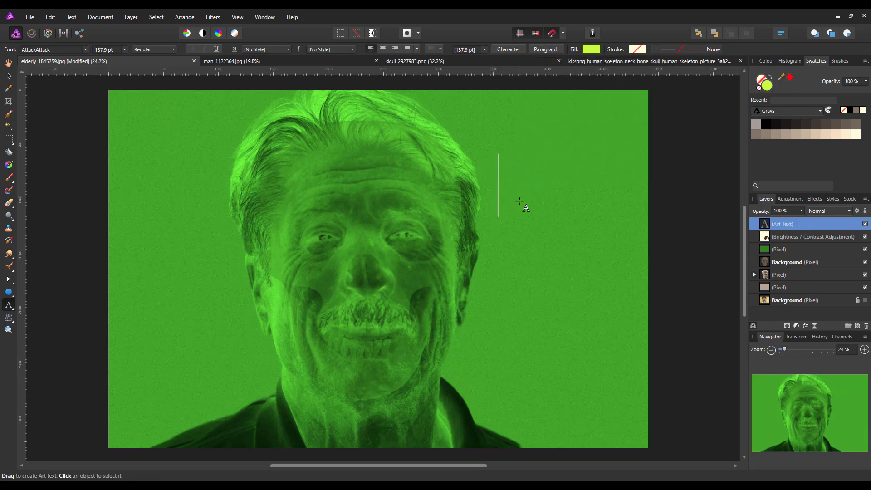
text(HO..)
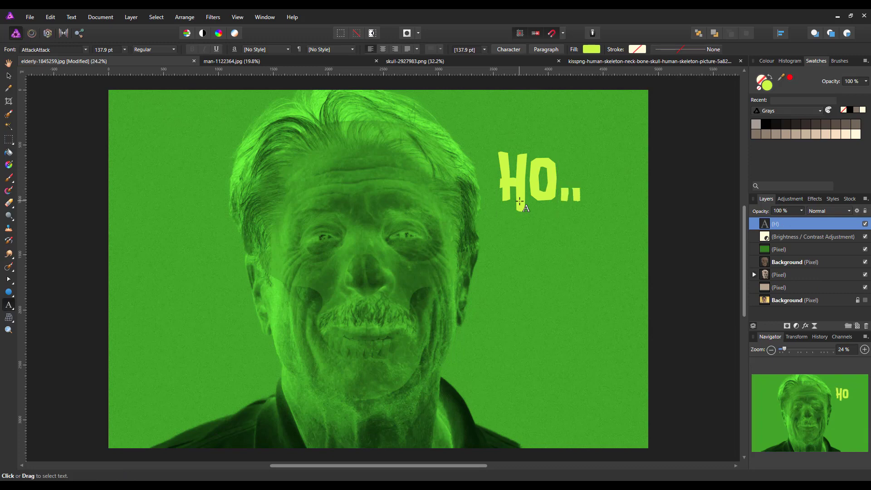
text(ORROR)
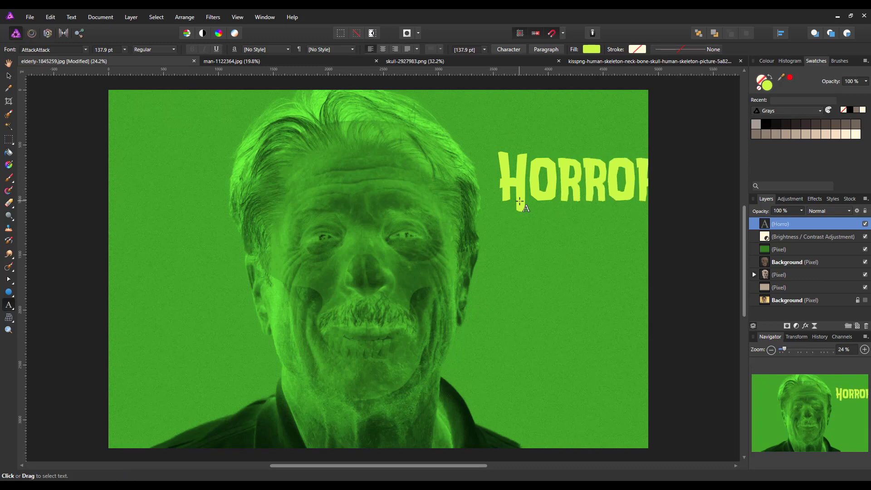
key(Return)
text(NEW)
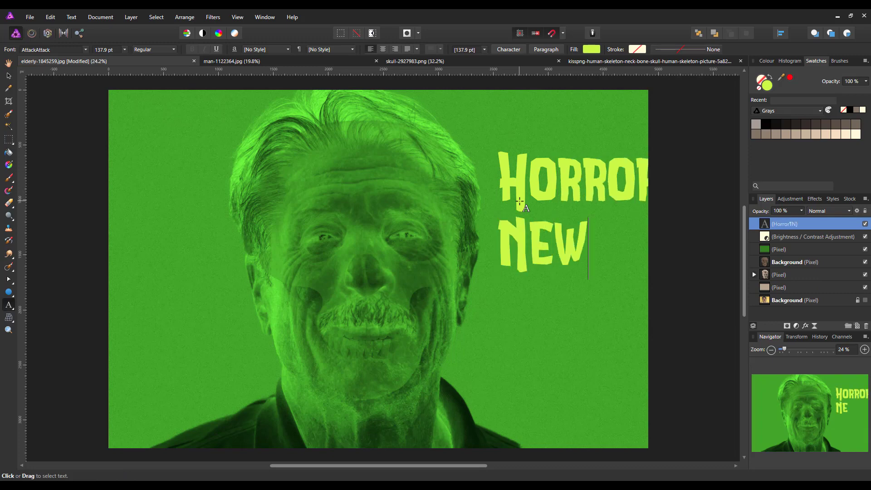
text(S)
key(Return)
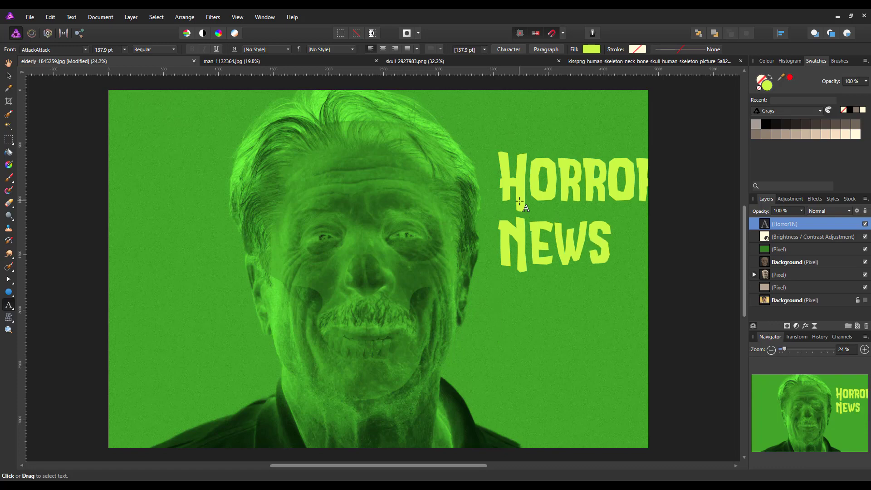
text(WEEKLY)
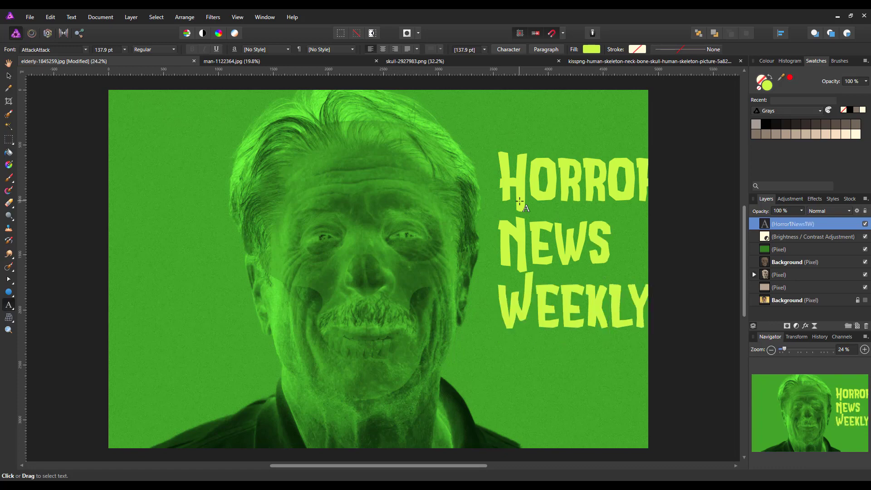
key(Escape)
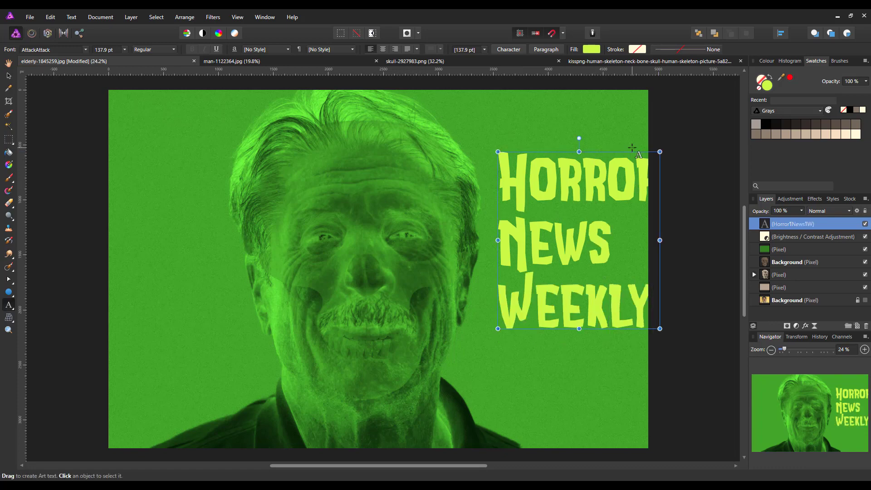
drag(632, 150, 616, 198)
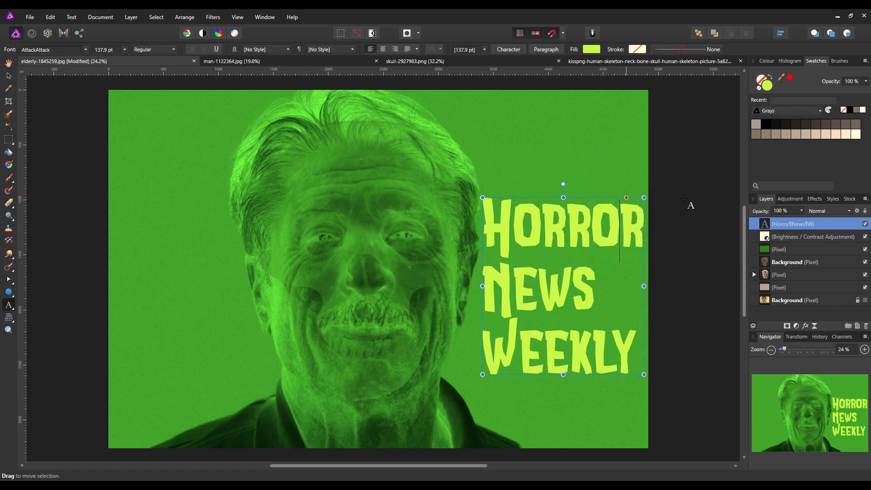
click(8, 63)
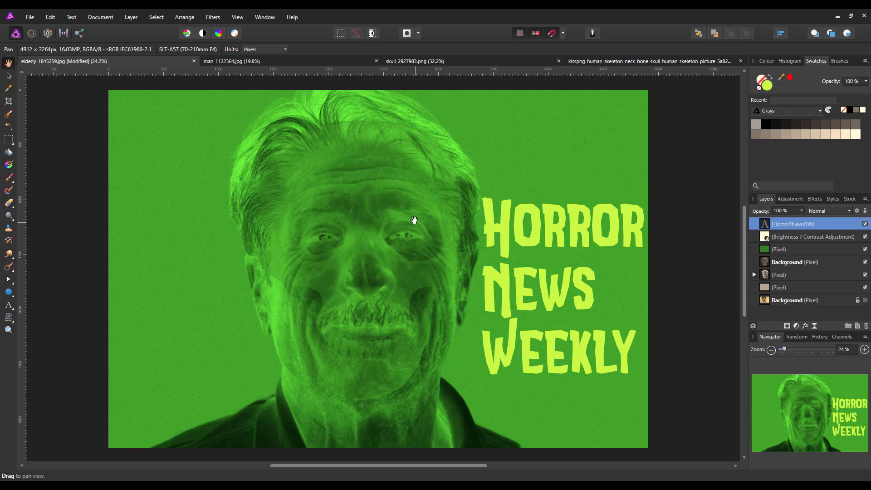
In man-1122364.jpg, select the man's hair, face, ears, beard, neck and shirt with the Selection Brush, leaving out the background.
click(304, 60)
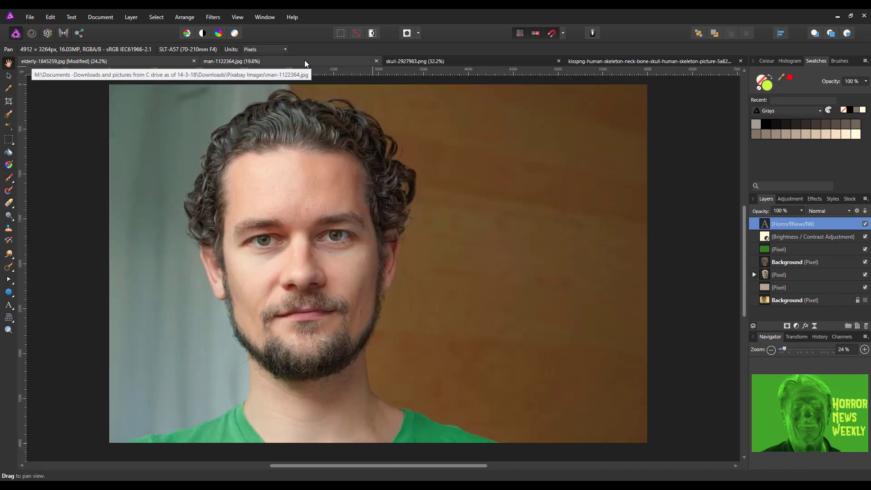
click(657, 62)
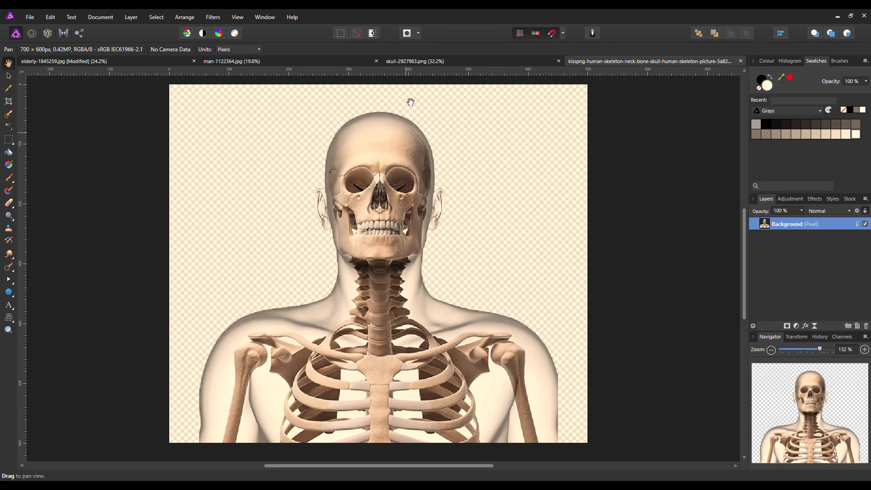
click(441, 62)
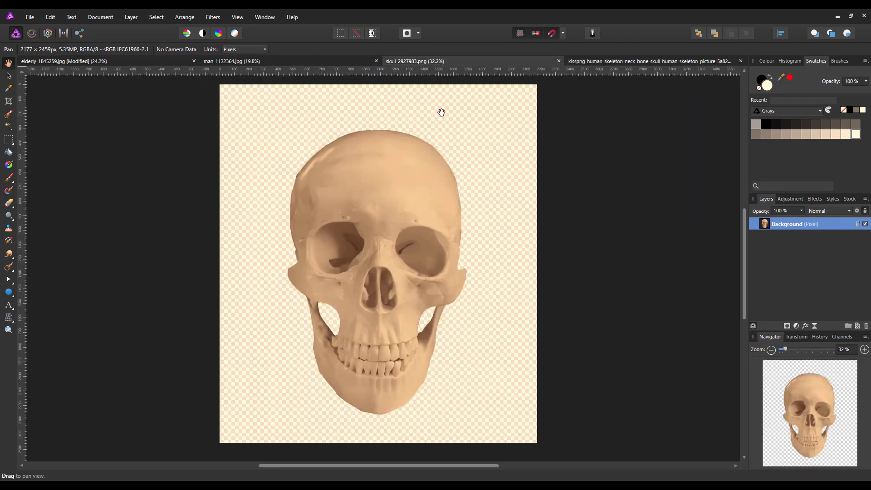
click(285, 61)
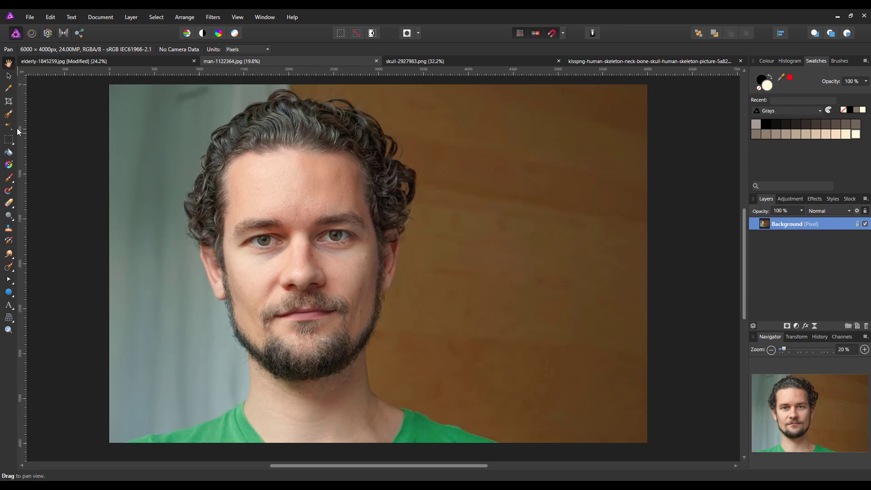
click(7, 113)
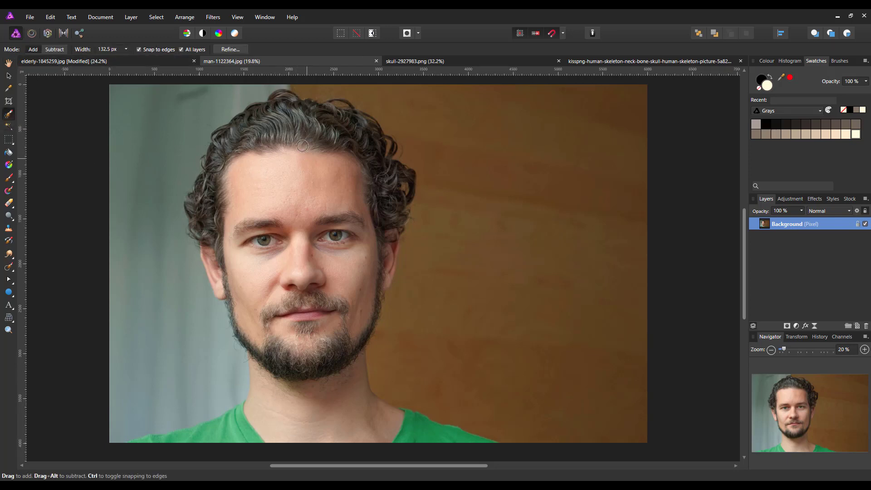
drag(293, 120, 297, 132)
mouse_move(305, 376)
mouse_down()
mouse_move(309, 447)
mouse_move(283, 442)
mouse_move(261, 416)
mouse_move(187, 445)
mouse_move(139, 446)
mouse_move(346, 447)
mouse_move(386, 427)
mouse_move(432, 455)
mouse_move(399, 437)
mouse_move(329, 368)
mouse_move(345, 288)
mouse_move(368, 268)
mouse_move(380, 198)
mouse_move(342, 225)
mouse_move(364, 135)
mouse_move(286, 117)
mouse_move(238, 150)
mouse_move(244, 140)
mouse_move(211, 197)
mouse_move(208, 234)
mouse_move(223, 271)
mouse_up()
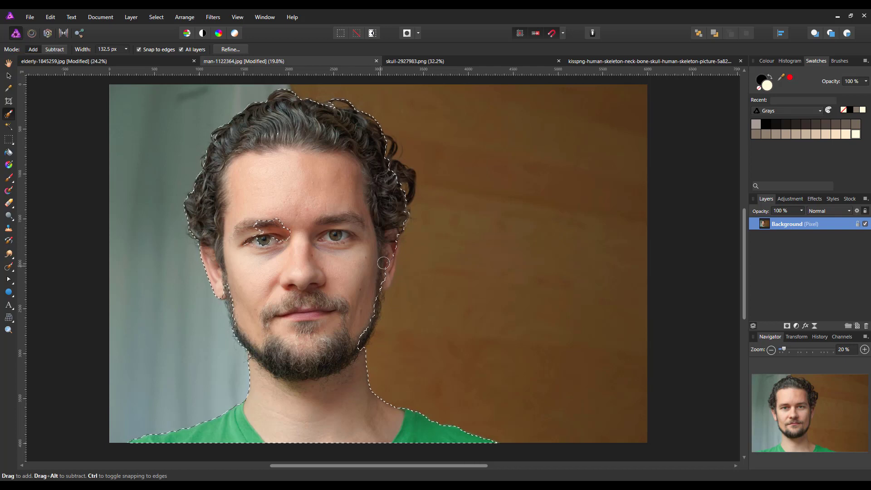
mouse_move(385, 254)
mouse_down()
mouse_move(387, 276)
mouse_move(403, 186)
mouse_move(388, 155)
mouse_up()
drag(226, 288, 229, 303)
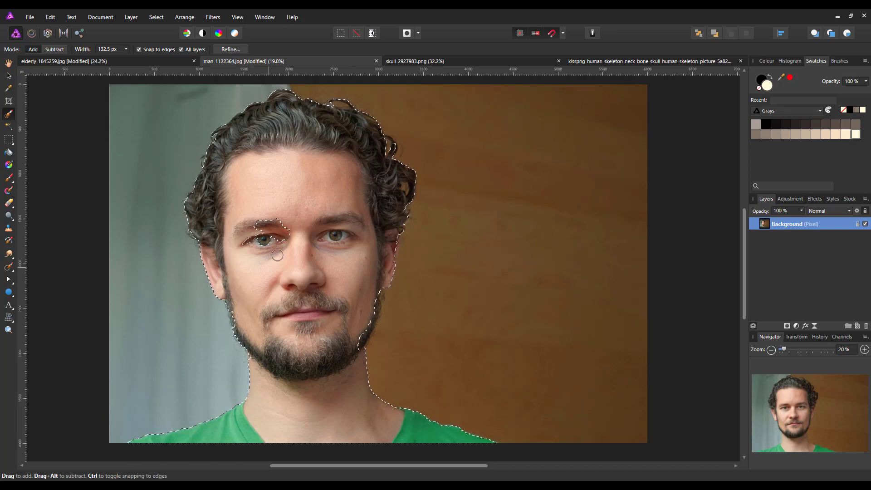
drag(271, 248, 279, 230)
drag(355, 343, 366, 329)
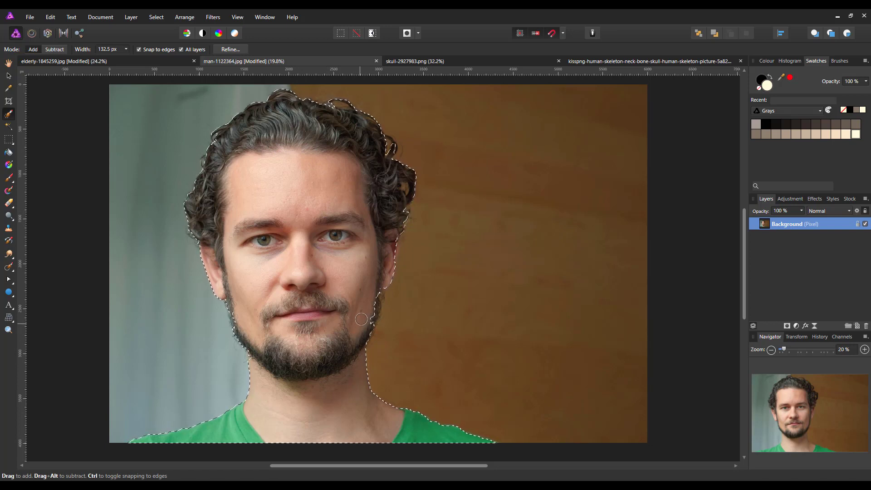
Refine the selection with a 133 px Matte brush along the hair and beard edges, and output it to a new layer.
click(232, 52)
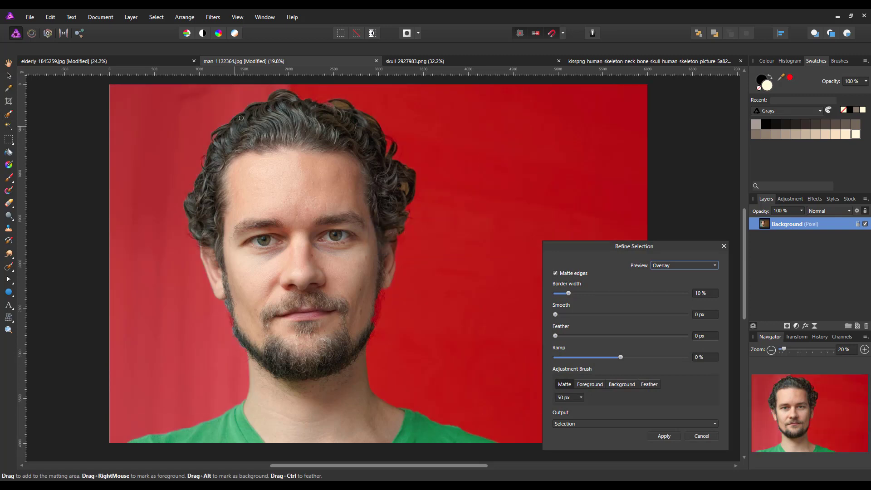
key(])
mouse_move(324, 107)
mouse_down()
mouse_move(351, 109)
mouse_move(331, 105)
mouse_move(326, 114)
mouse_up()
mouse_move(384, 143)
mouse_down()
mouse_move(372, 121)
mouse_move(392, 149)
mouse_move(398, 181)
mouse_move(411, 173)
mouse_move(415, 191)
mouse_up()
mouse_move(210, 154)
mouse_down()
mouse_move(187, 211)
mouse_move(196, 244)
mouse_up()
mouse_move(231, 308)
mouse_down()
mouse_move(232, 338)
mouse_move(252, 356)
mouse_move(275, 358)
mouse_up()
drag(387, 300, 355, 358)
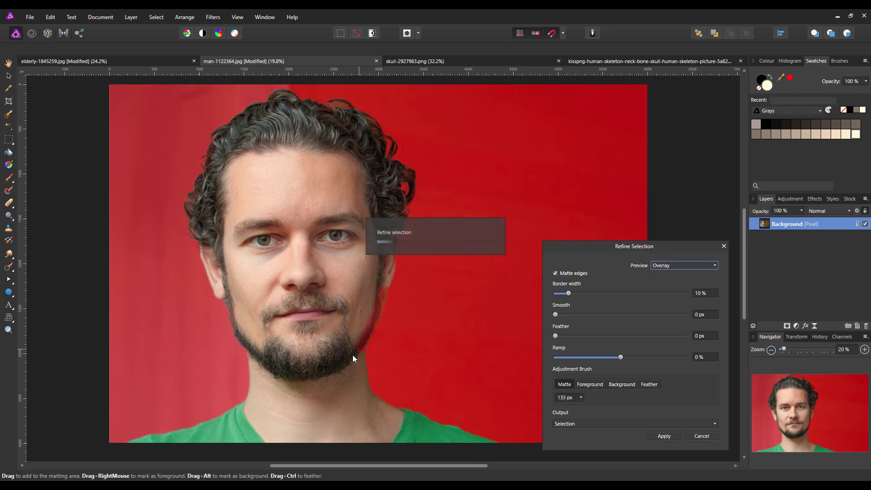
click(716, 424)
click(567, 455)
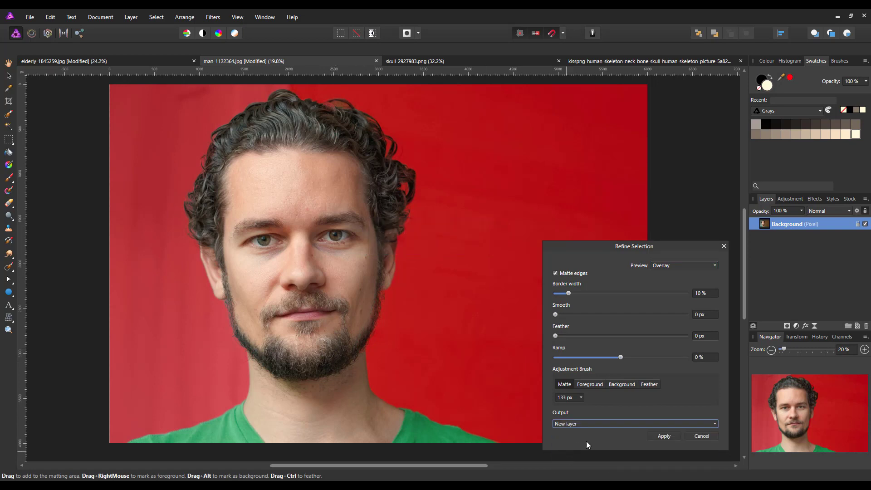
click(664, 436)
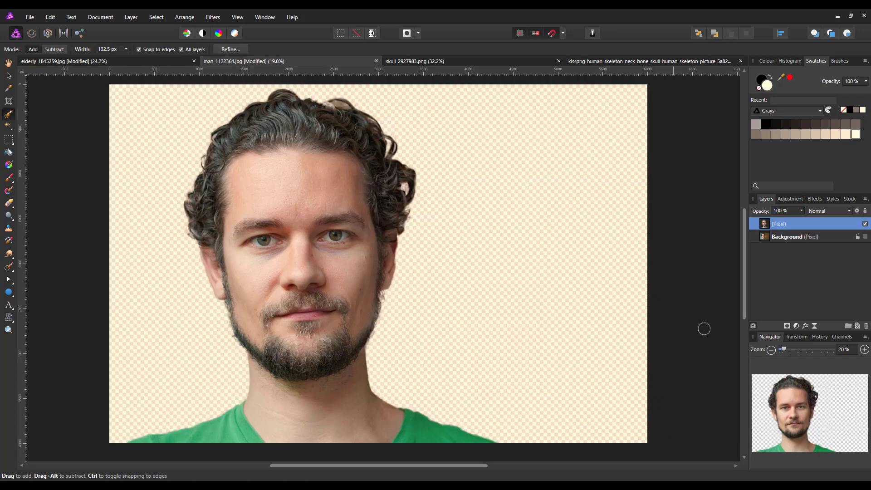
Add a new pixel layer directly above the Background layer and flood fill it with a light beige from the Grays palette.
click(816, 237)
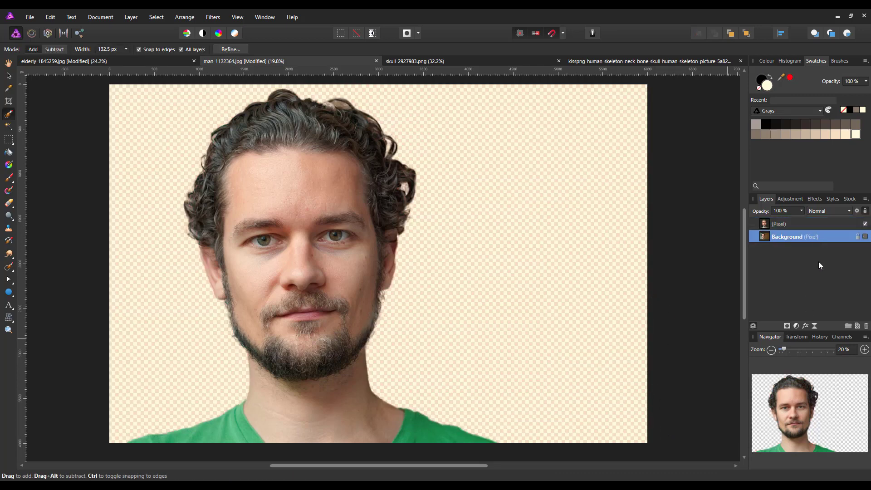
click(858, 327)
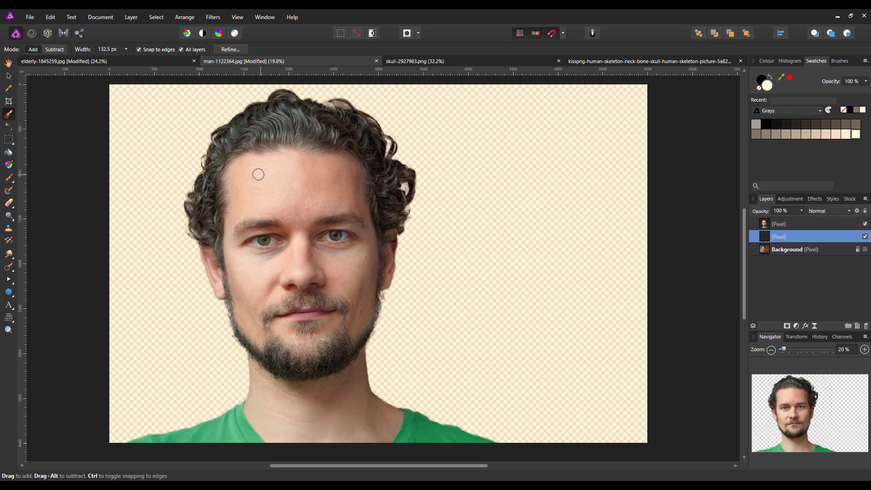
click(8, 152)
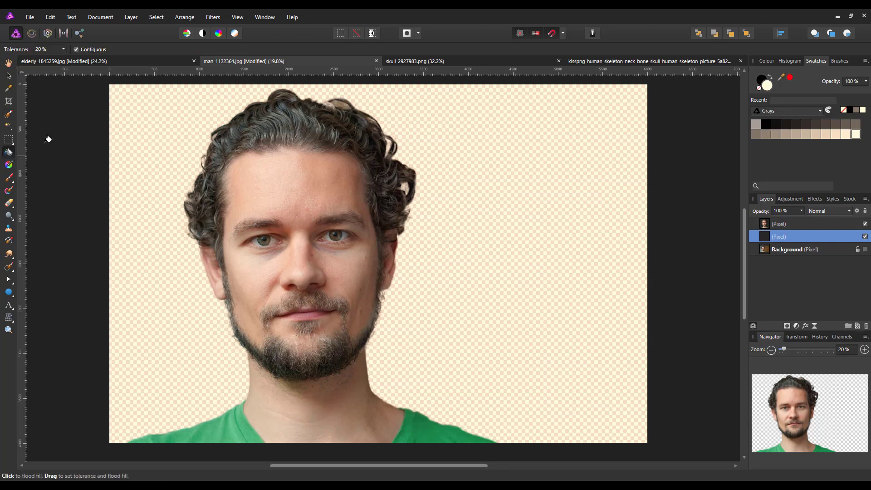
click(810, 136)
click(623, 205)
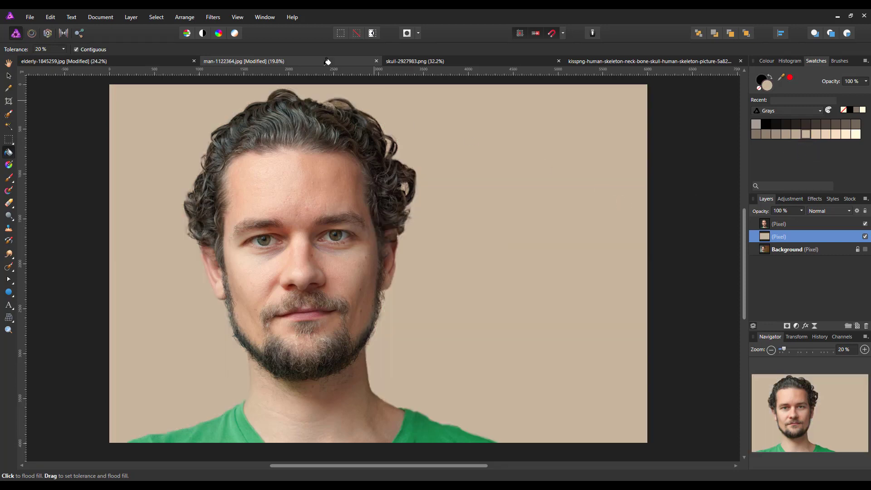
Add 70% Gaussian monochromatic noise to the beige layer.
click(216, 18)
mouse_move(199, 51)
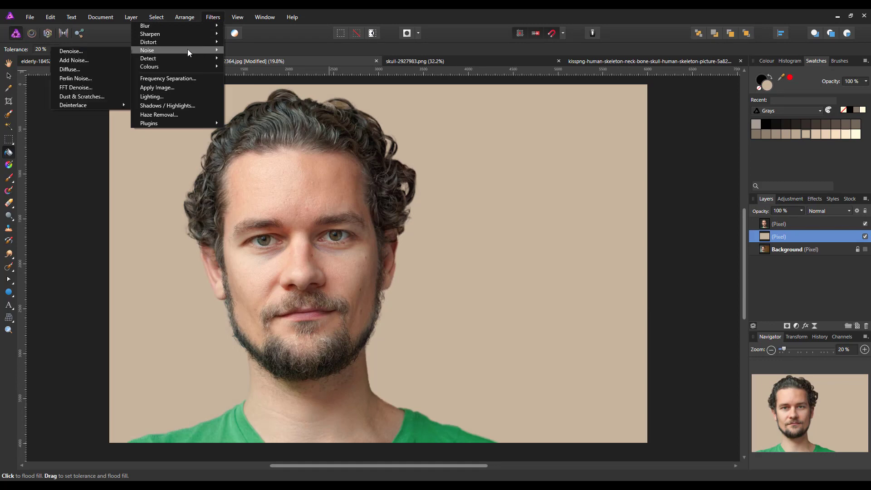
click(89, 61)
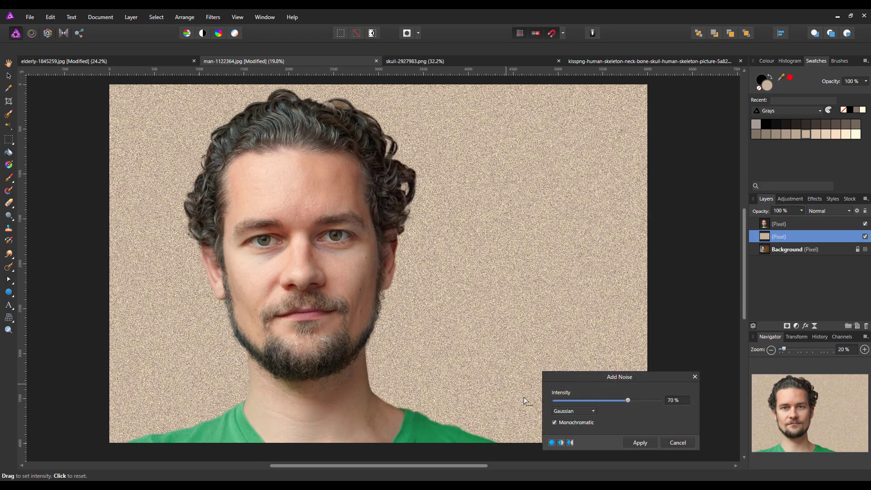
click(640, 444)
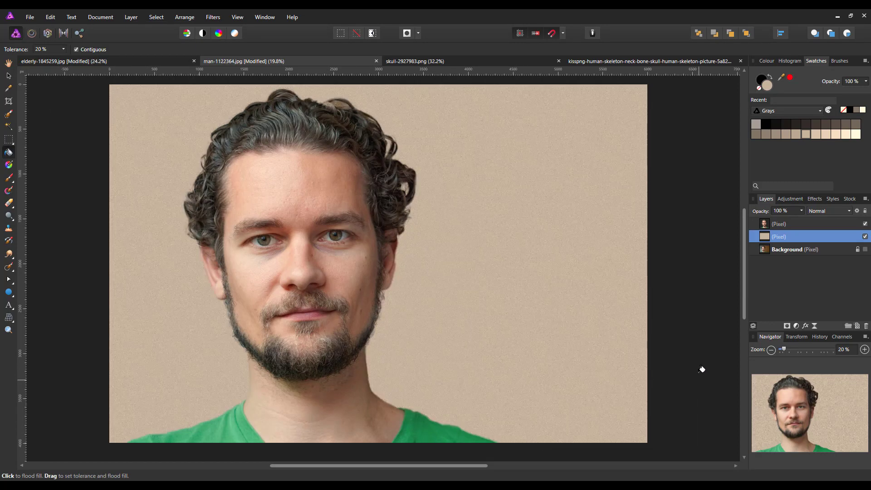
Add an Invert adjustment and nest it inside the man's cutout layer so it affects only him.
click(820, 225)
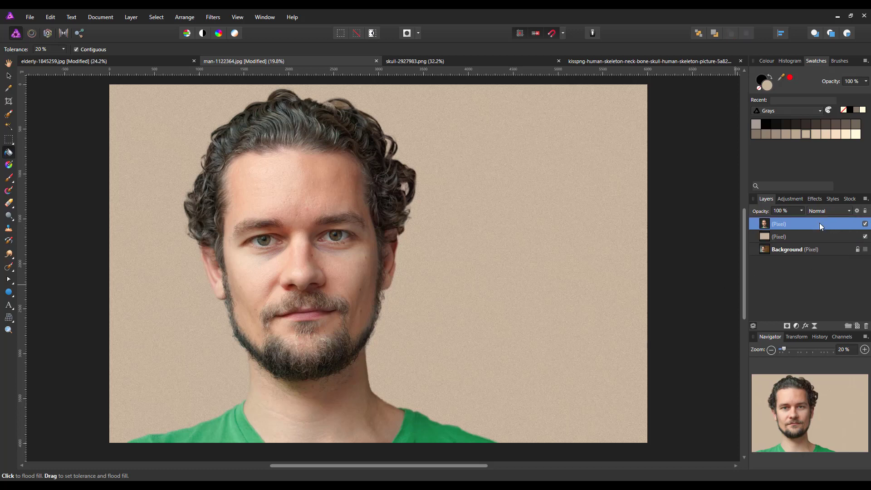
click(796, 324)
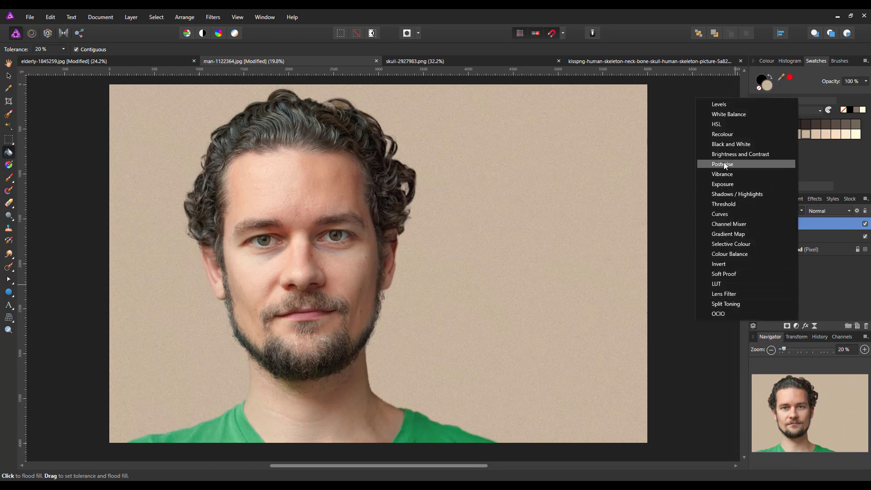
click(726, 263)
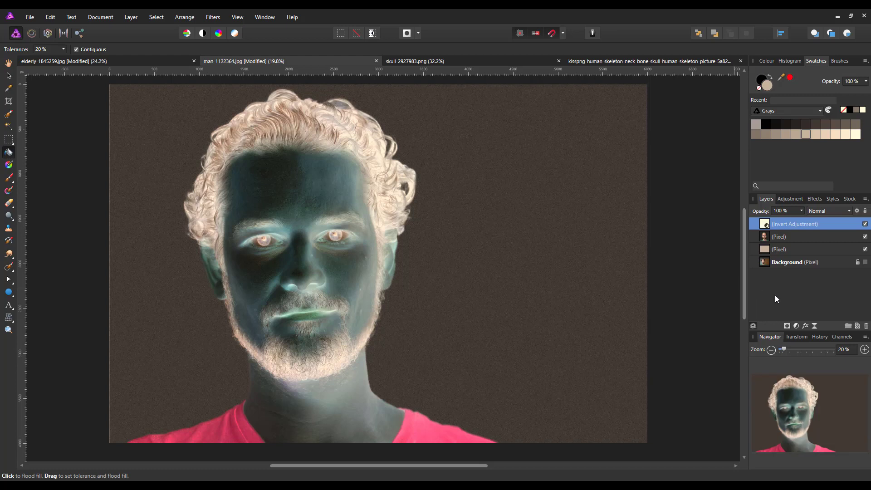
drag(767, 225, 779, 239)
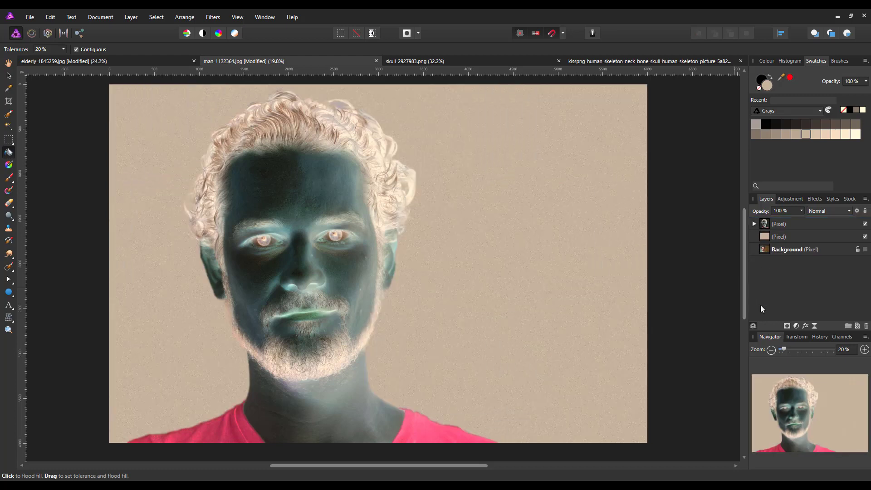
Add a Black and White adjustment to the cutout with red 39%, yellow 139%, green -28%, cyan 137%, blue 178% and magenta 7%.
click(796, 325)
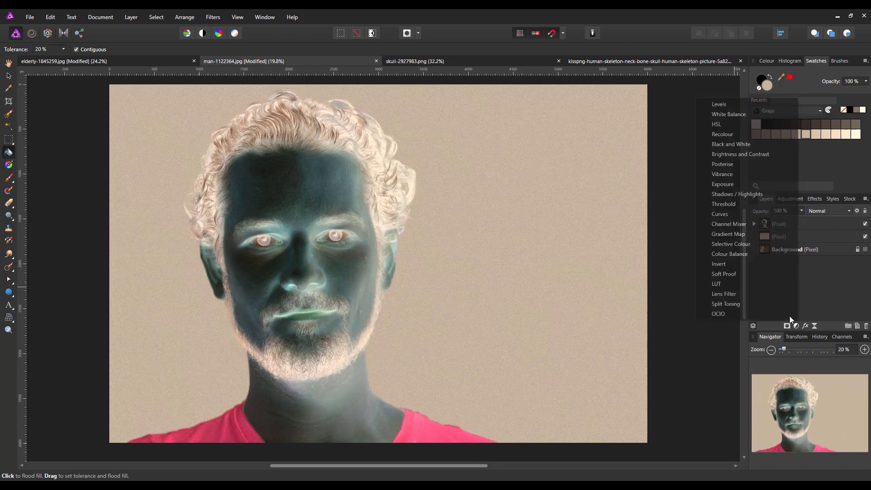
click(728, 145)
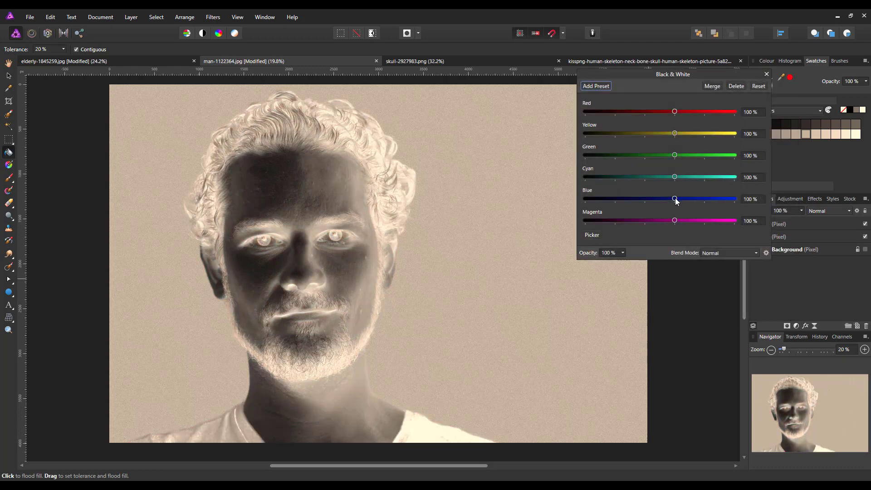
drag(675, 201, 686, 177)
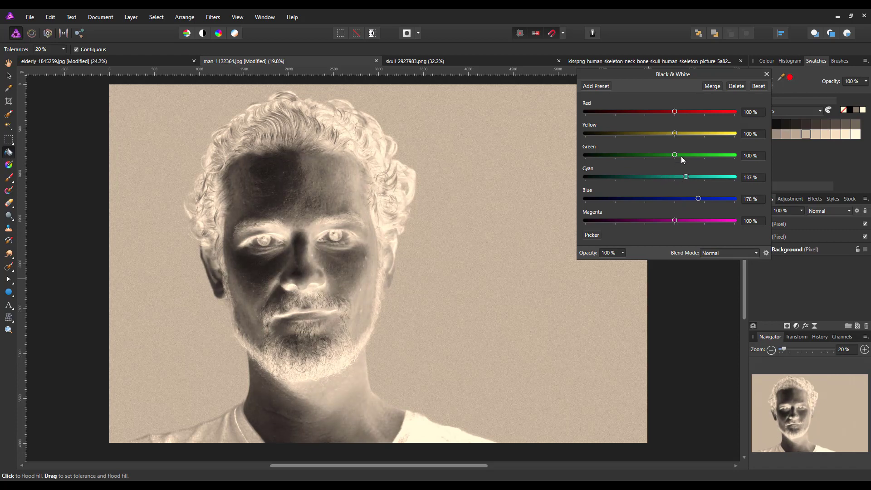
drag(675, 112, 637, 155)
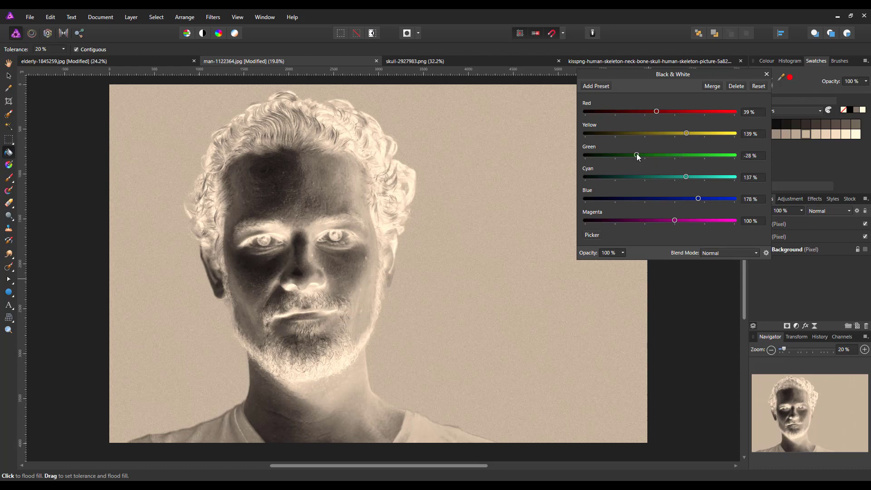
drag(674, 220, 647, 227)
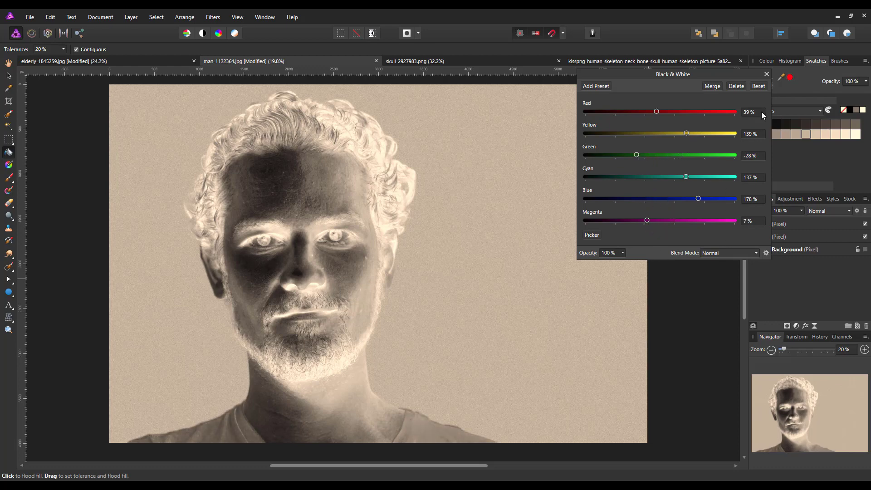
click(767, 74)
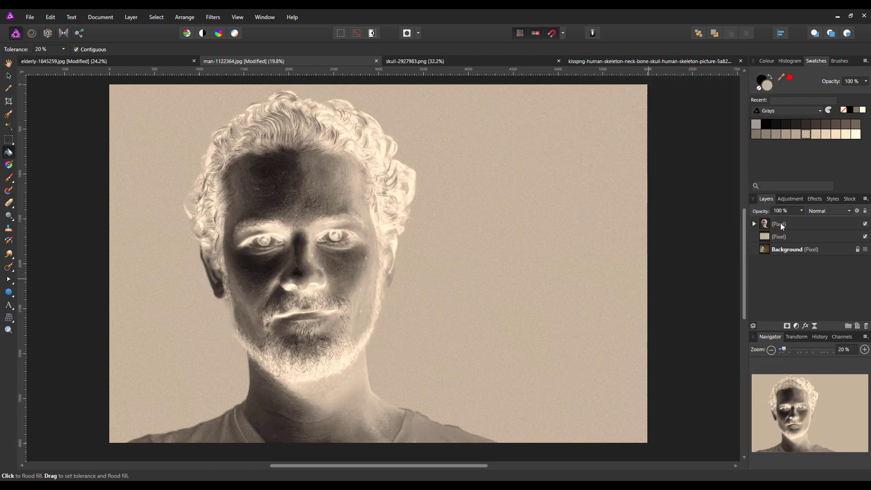
Copy the skeleton layer from the kisspng skeleton document and paste it above the man's cutout layer in man-1122364.jpg.
click(788, 225)
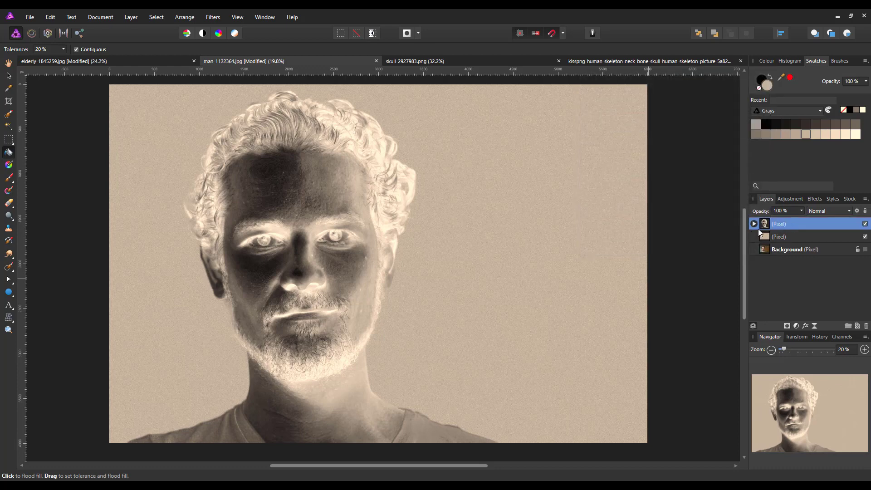
click(601, 61)
key(h)
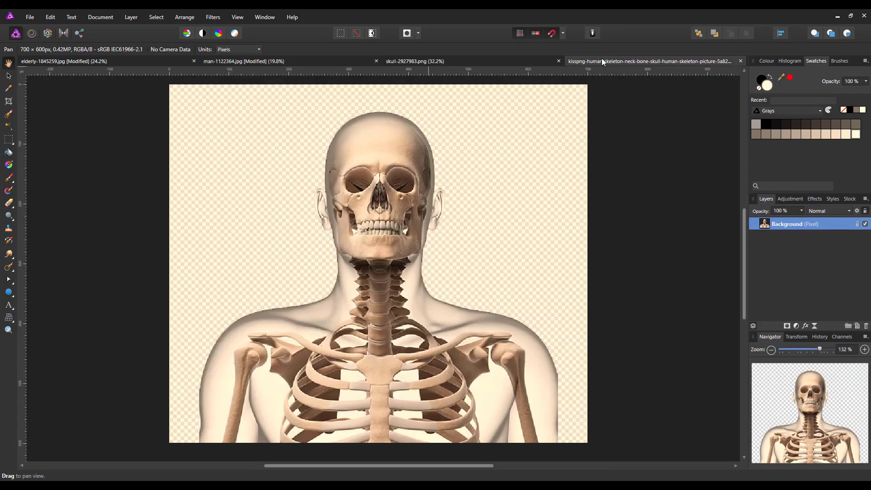
right_click(794, 225)
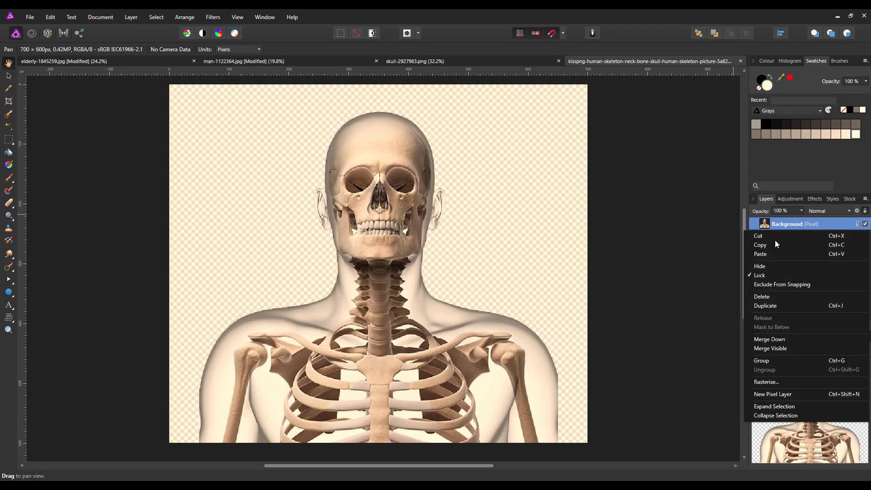
click(768, 245)
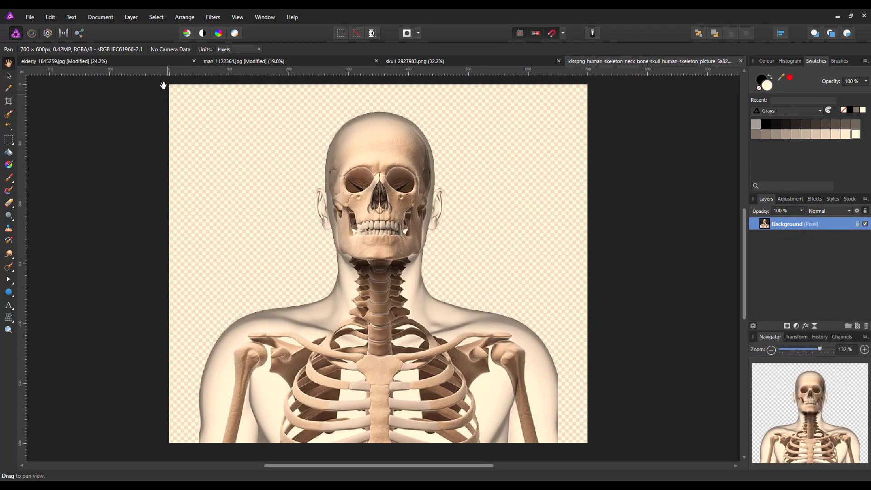
click(220, 63)
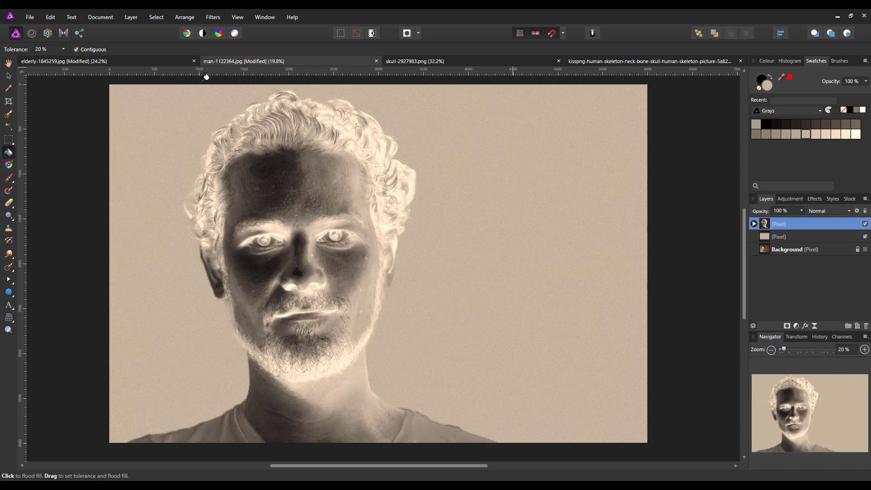
click(50, 17)
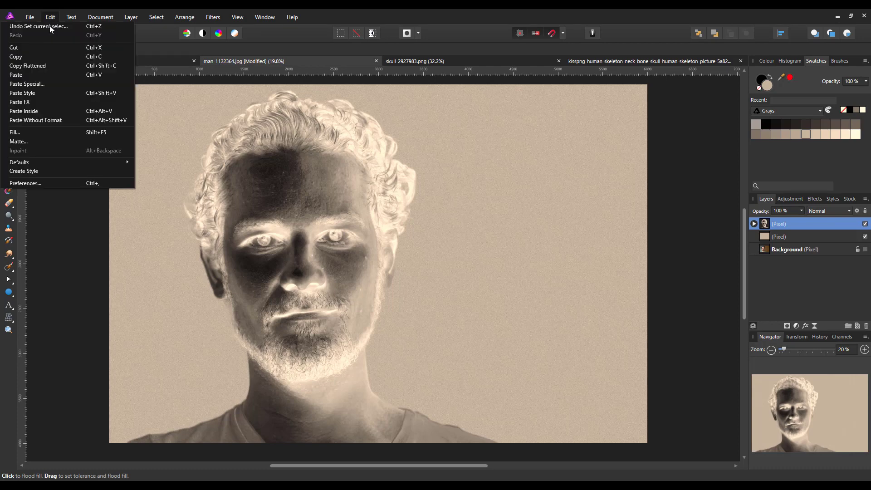
click(19, 75)
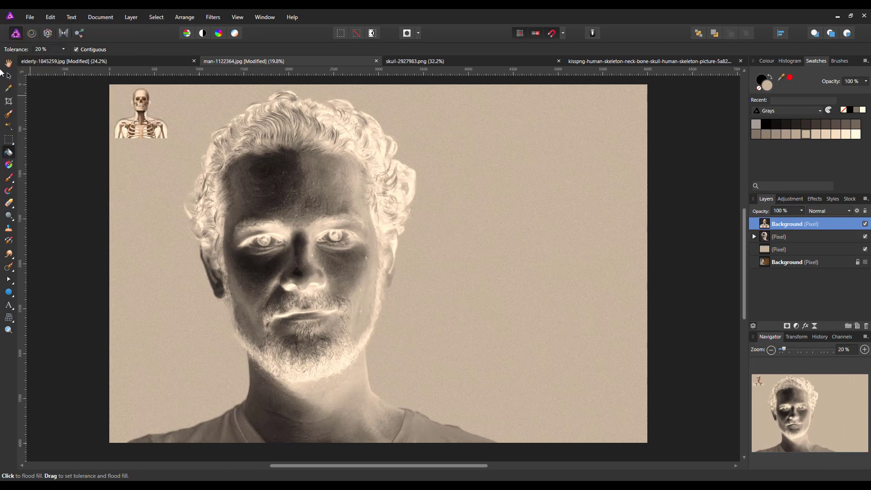
Enlarge the pasted skeleton to roughly the size of the man's head and position its skull over his face.
click(8, 75)
drag(128, 104, 558, 188)
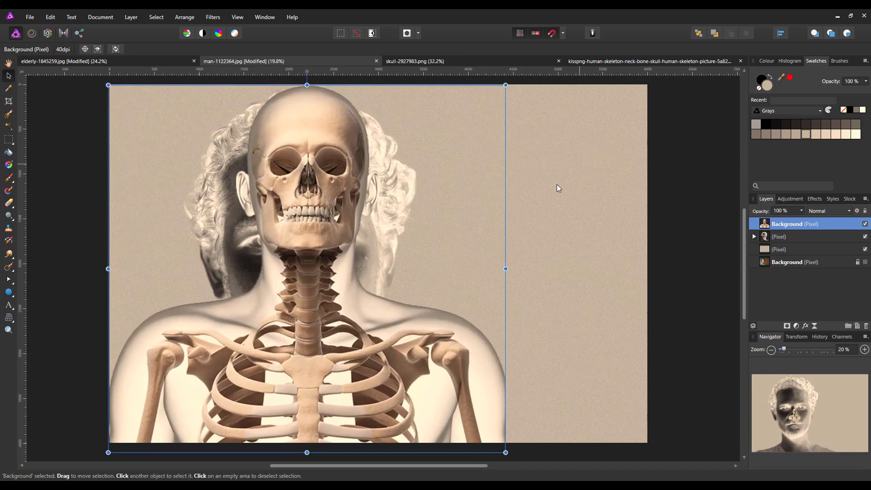
drag(315, 173, 311, 253)
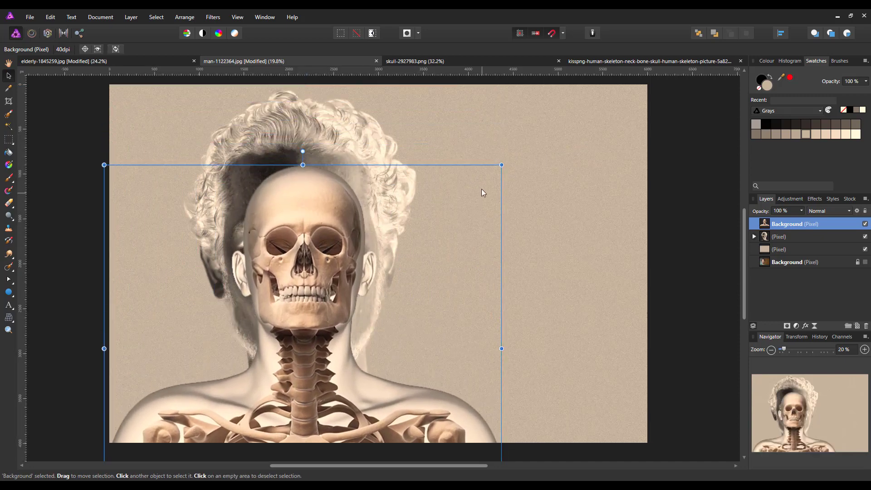
drag(502, 165, 531, 137)
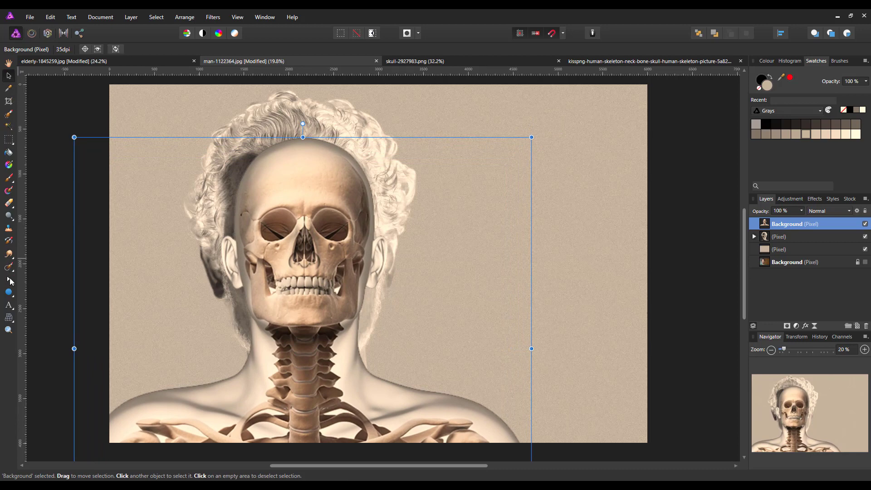
Erase both ears from the skeleton layer with a soft 398 px eraser brush at 0% hardness.
click(9, 204)
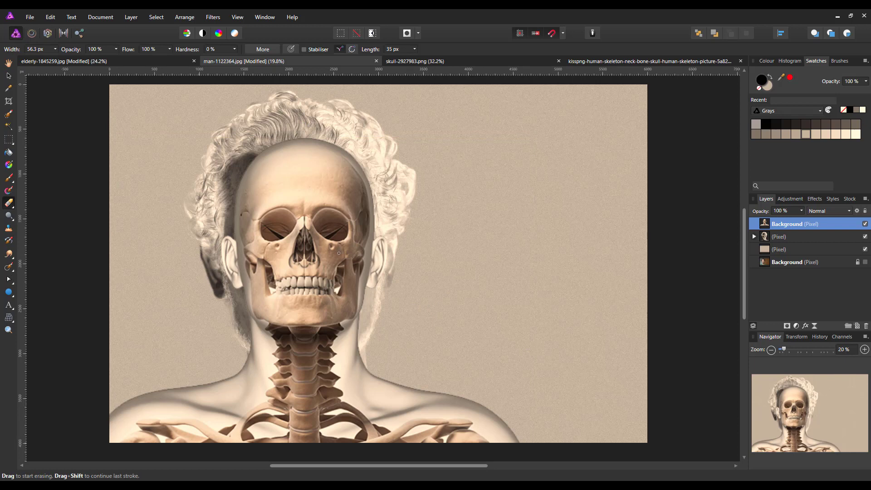
key(bracketright)
key(bracketright)
key(bracketright)
key(bracketright)
key(bracketright)
key(bracketright)
key(bracketright)
key(bracketright)
key(bracketright)
key(bracketright)
drag(383, 241, 376, 284)
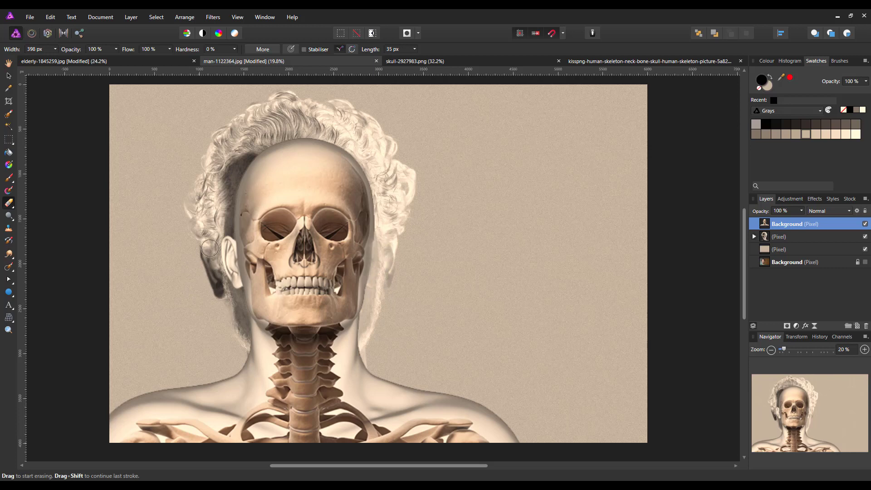
mouse_move(230, 256)
mouse_down()
mouse_move(227, 240)
mouse_move(235, 288)
mouse_move(224, 243)
mouse_move(226, 256)
mouse_up()
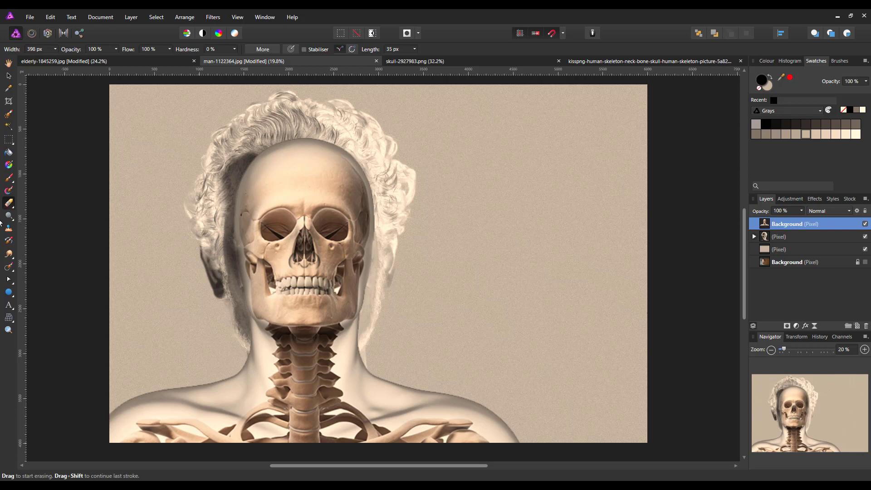
Shift the skeleton slightly down over the man's face and set its layer opacity to 58%.
click(9, 77)
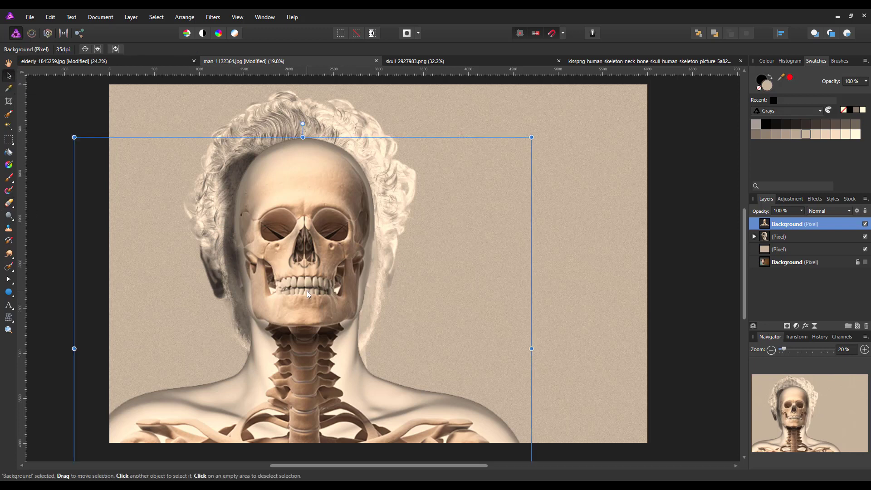
drag(296, 273, 300, 291)
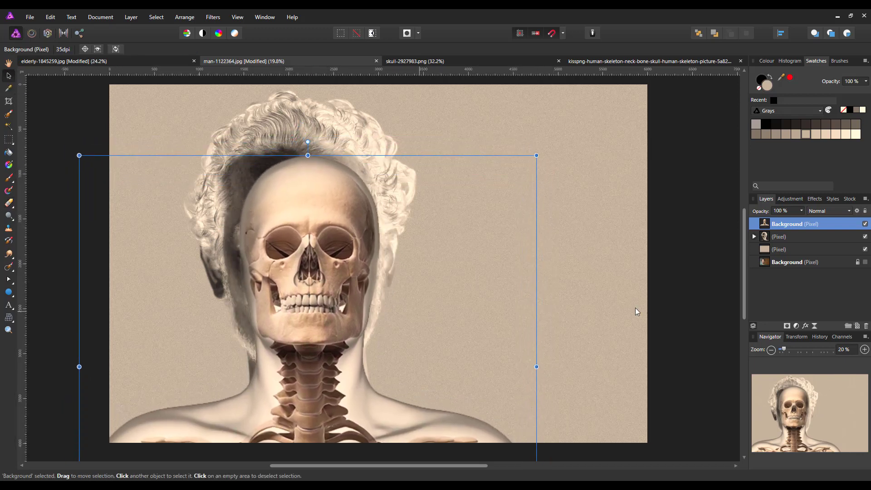
click(801, 212)
drag(799, 222, 776, 221)
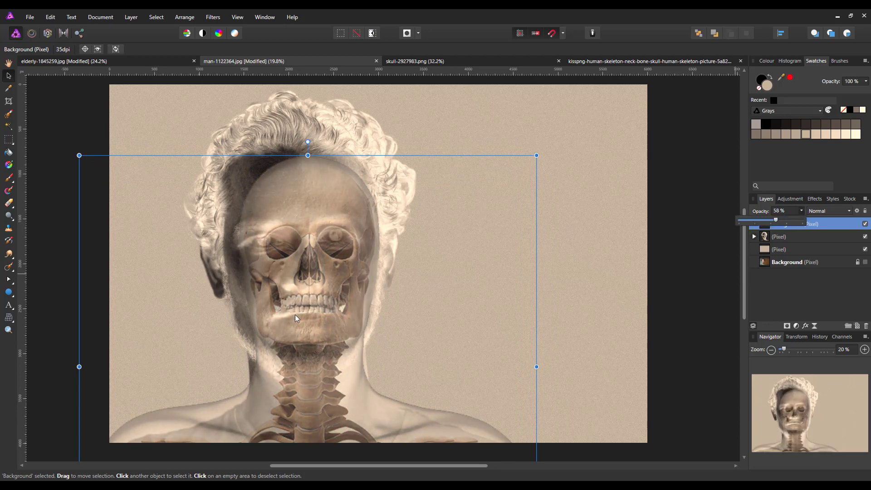
Enlarge the semi-transparent skeleton a little more and align its skull with the man's eyes, nose and mouth.
drag(328, 295, 313, 291)
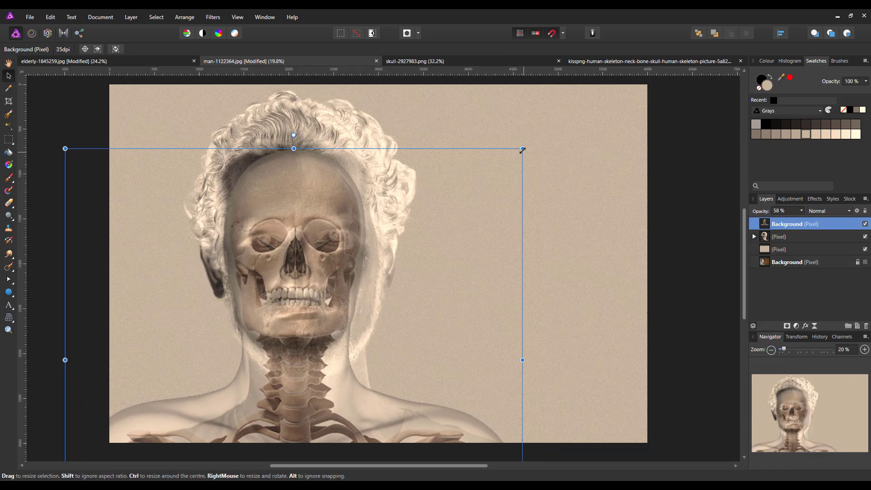
drag(522, 148, 547, 134)
drag(298, 261, 299, 276)
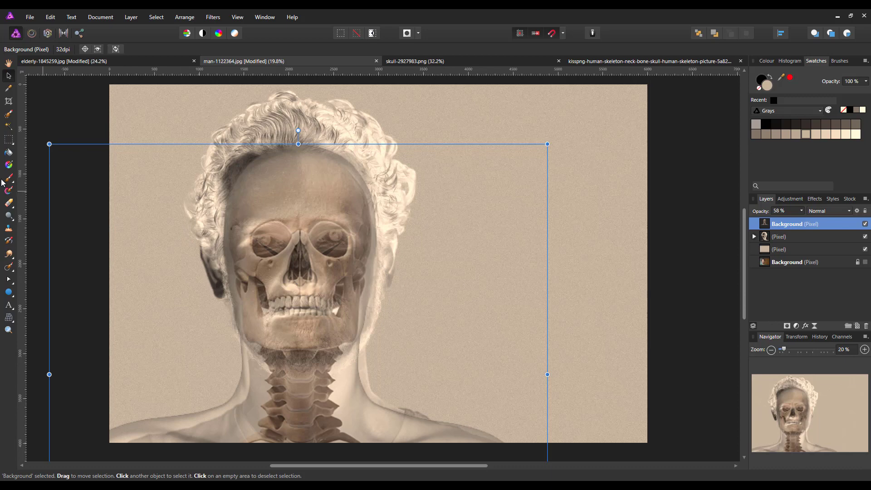
Start a Mesh Warp on the skeleton layer, add a horizontal mesh line below the eye sockets and pull its ends outward to widen the skull.
scroll(456, 239, down, 1)
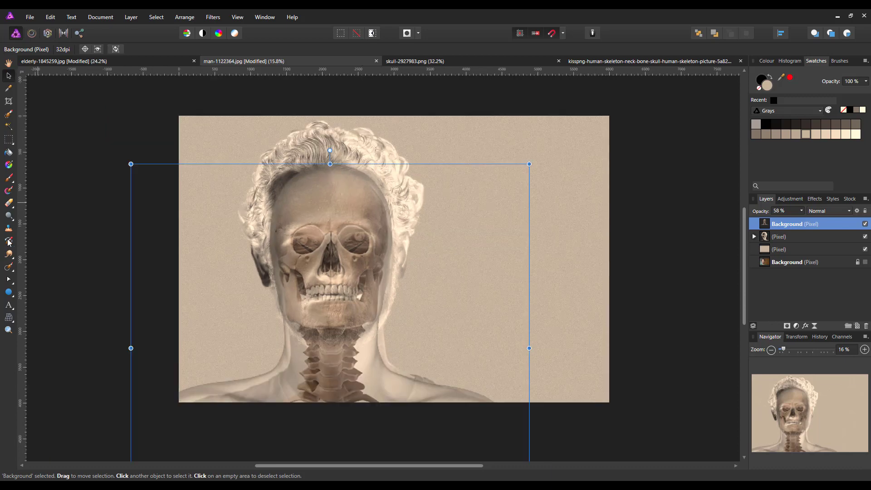
click(9, 318)
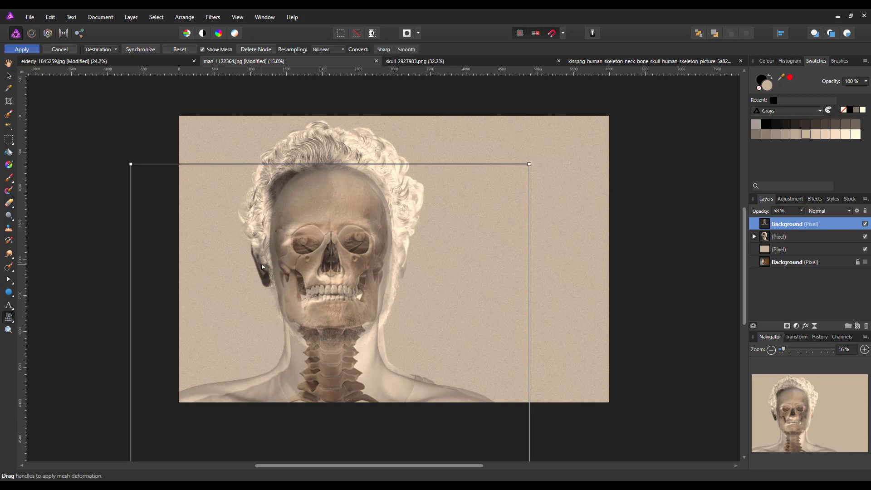
double_click(131, 262)
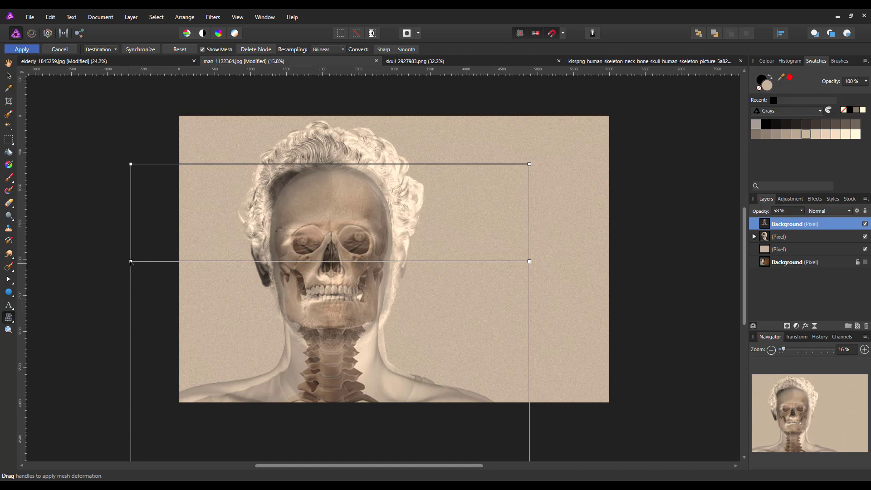
drag(131, 262, 126, 256)
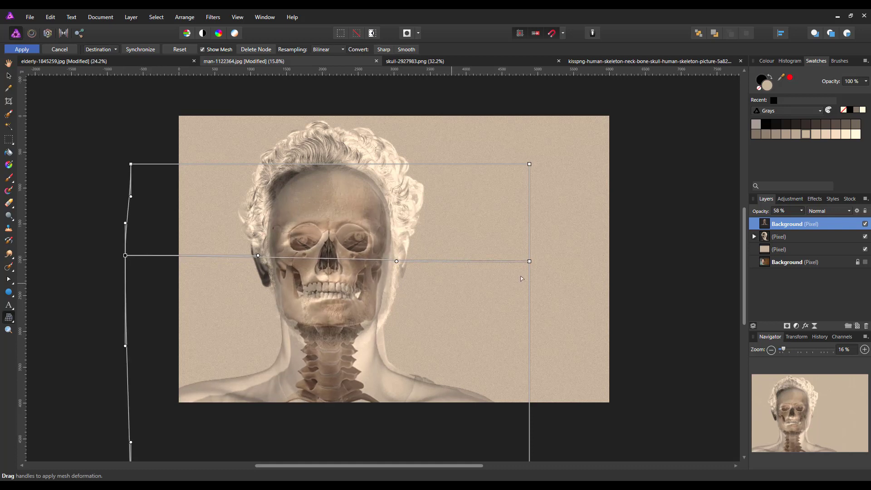
drag(529, 261, 537, 261)
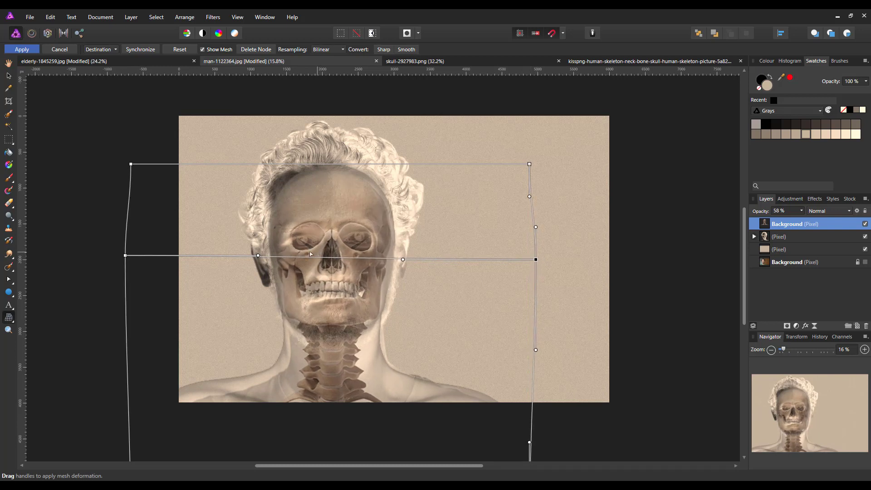
drag(259, 257, 252, 259)
click(403, 259)
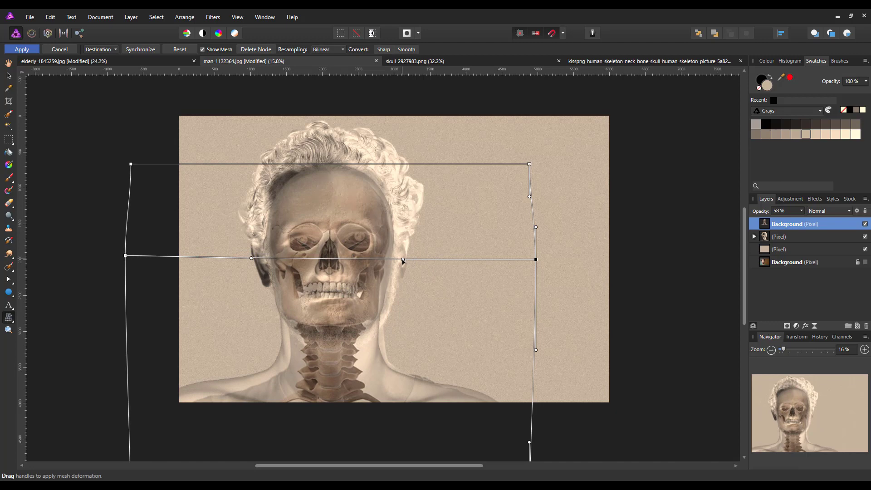
drag(405, 259, 406, 259)
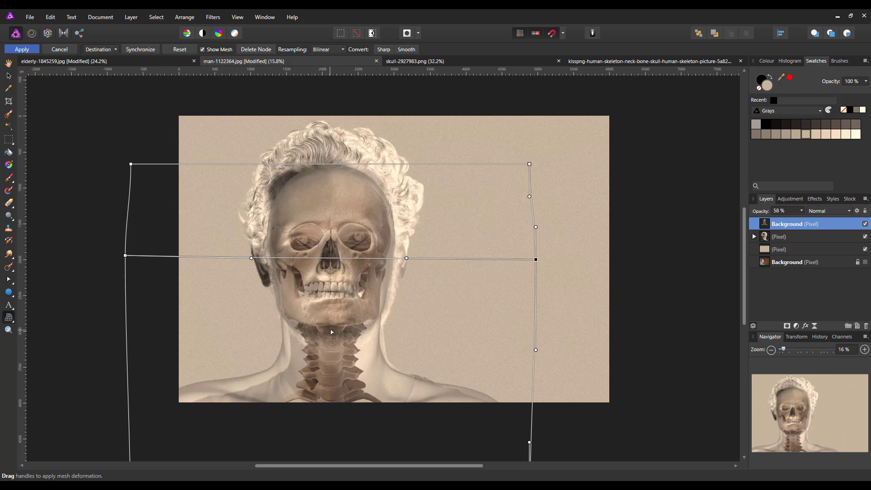
Reduce the skeleton layer's opacity to 44% so the man's features can be matched during the warp.
scroll(331, 332, up, 5)
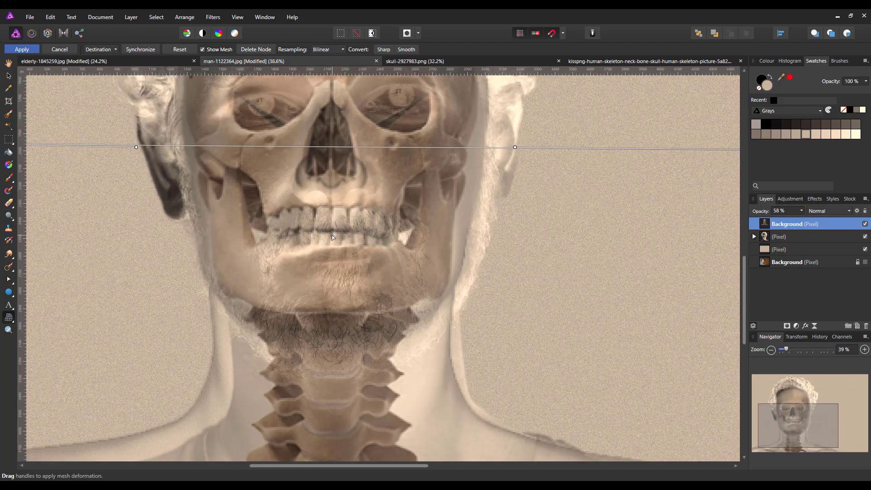
click(801, 211)
drag(803, 219, 794, 219)
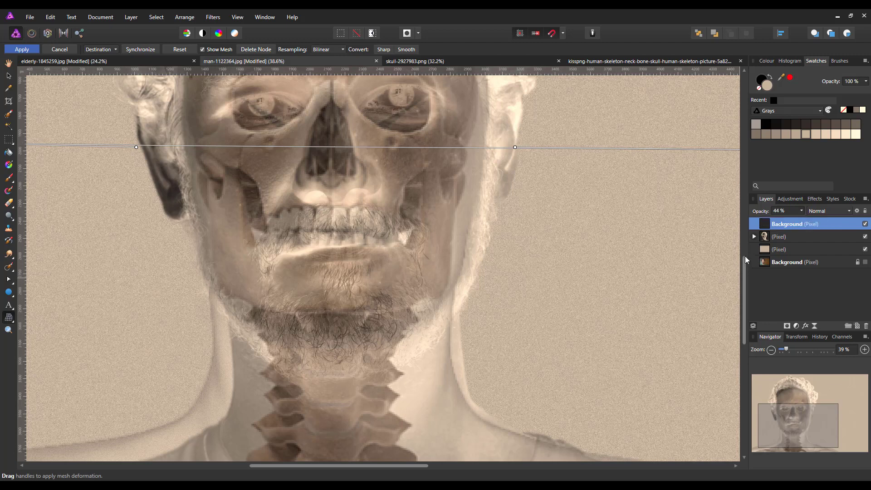
Add a horizontal mesh line at the skull's teeth and pull its middle down towards the man's mouth.
drag(744, 269, 744, 250)
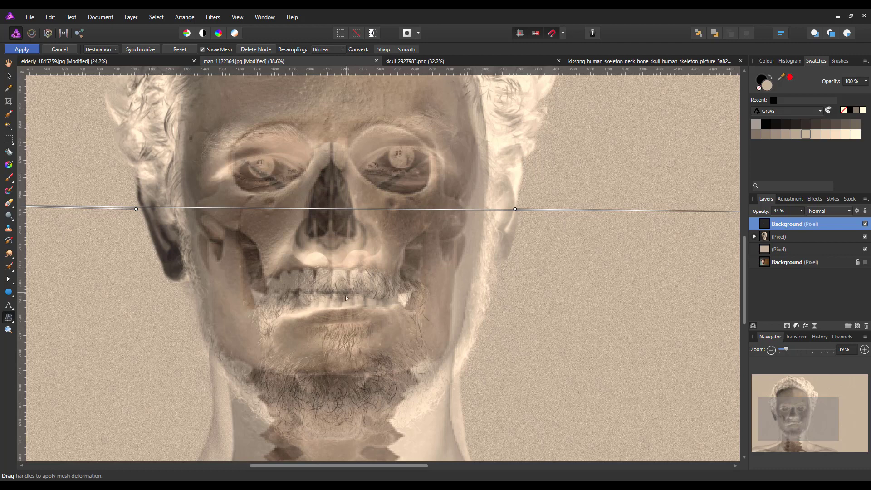
scroll(439, 305, down, 2)
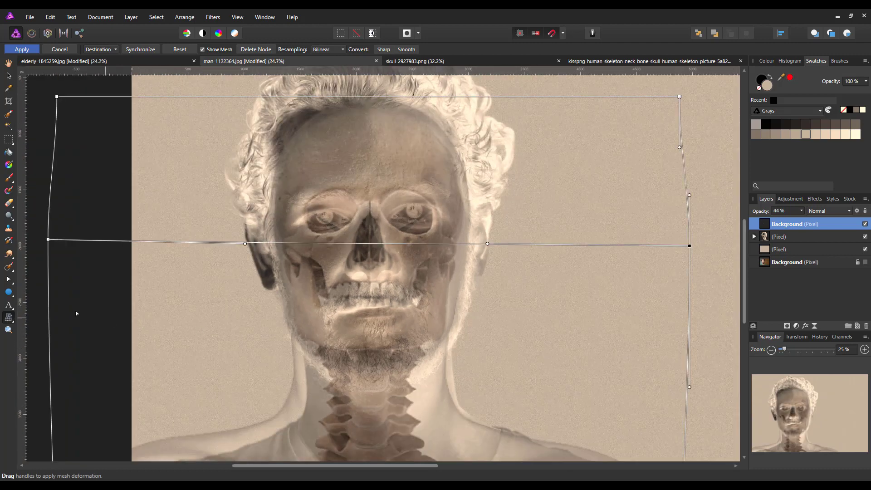
click(48, 297)
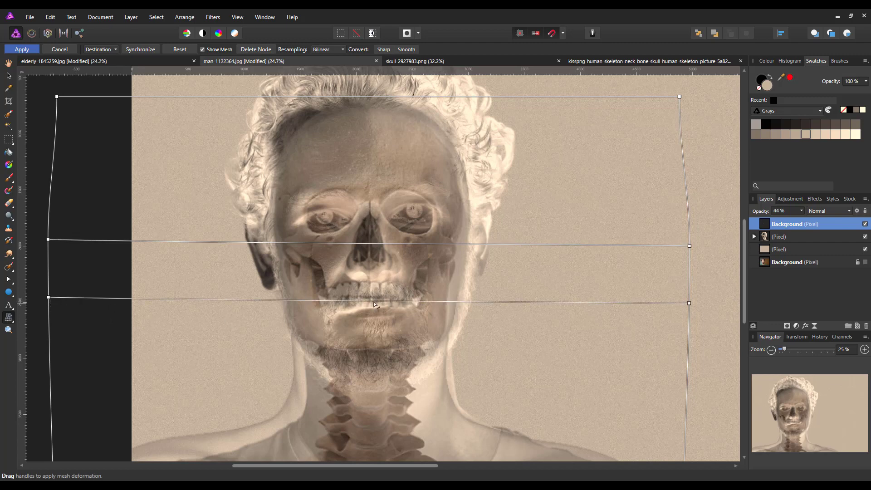
mouse_move(374, 301)
mouse_down()
mouse_move(378, 335)
mouse_move(376, 316)
mouse_up()
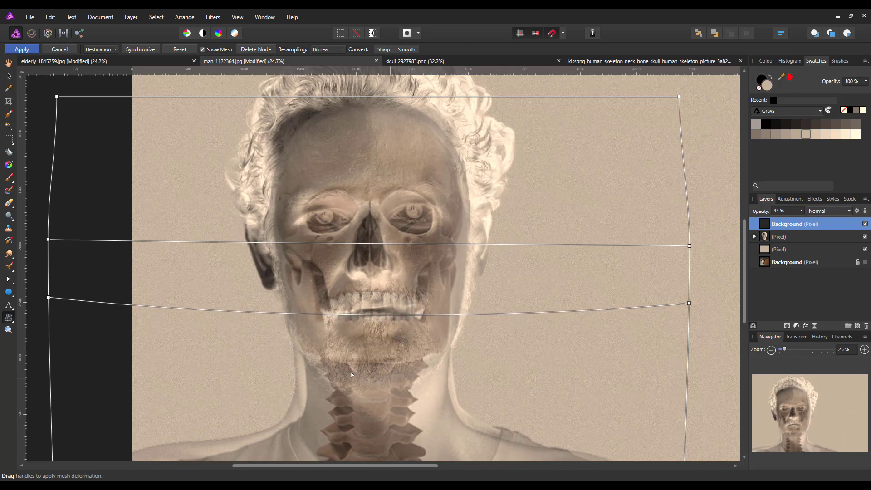
Add a horizontal mesh line below the skull's jaw and pull its middle down and sideways to fit the man's chin and neck.
click(50, 363)
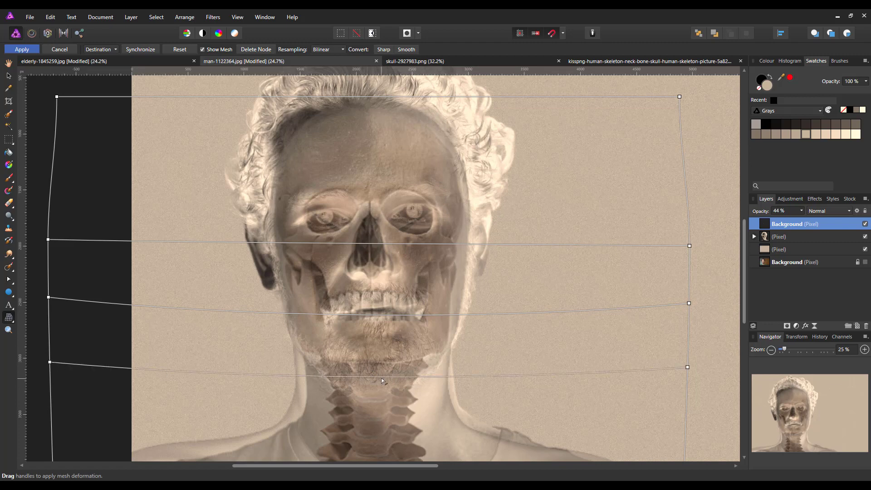
mouse_move(376, 375)
mouse_down()
mouse_move(377, 394)
mouse_move(376, 385)
mouse_up()
drag(378, 386, 386, 387)
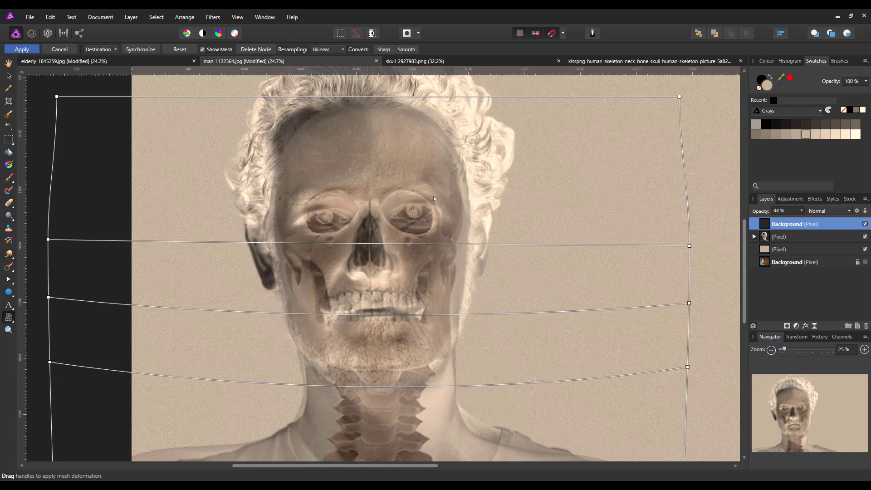
Add a horizontal mesh line across the skull's eye sockets, pull both its ends outward to match the man's eyes, and apply the Mesh Warp.
click(688, 212)
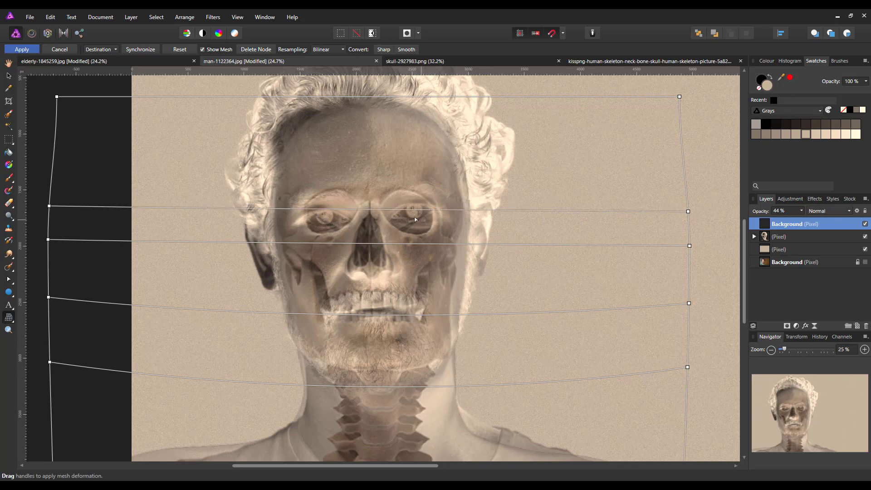
drag(688, 212, 693, 210)
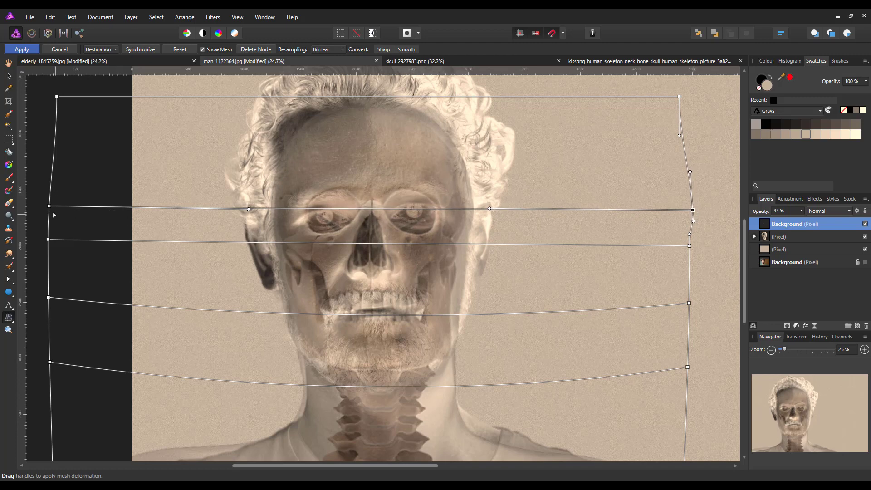
drag(49, 205, 43, 209)
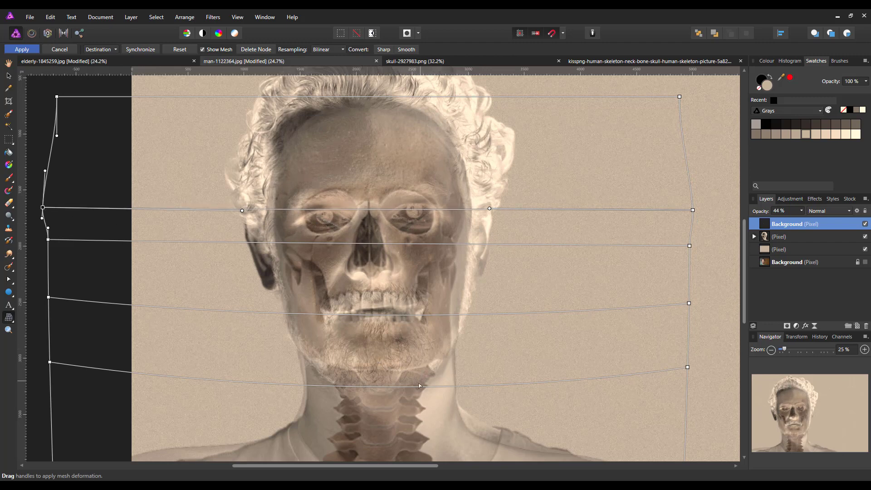
scroll(414, 391, down, 1)
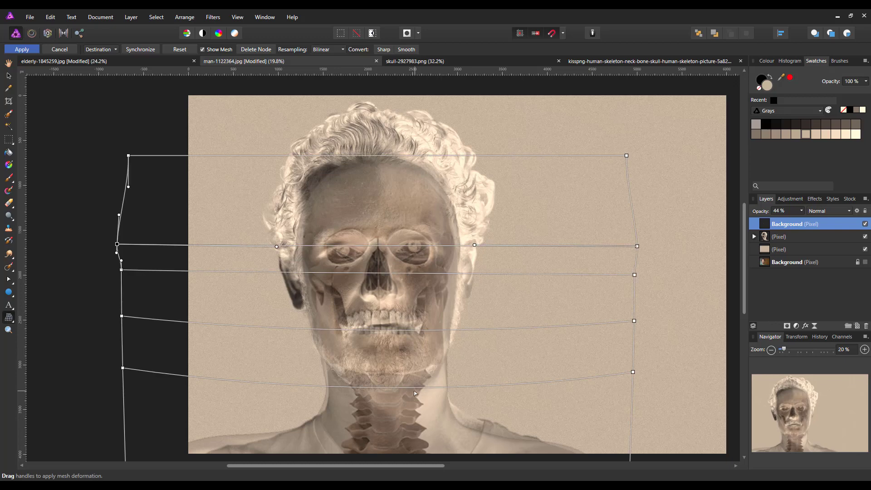
click(26, 50)
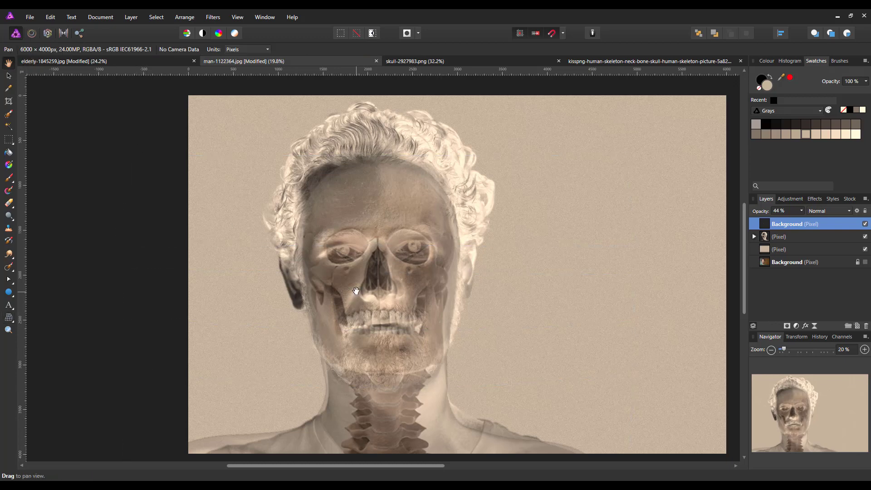
key(ctrl+0)
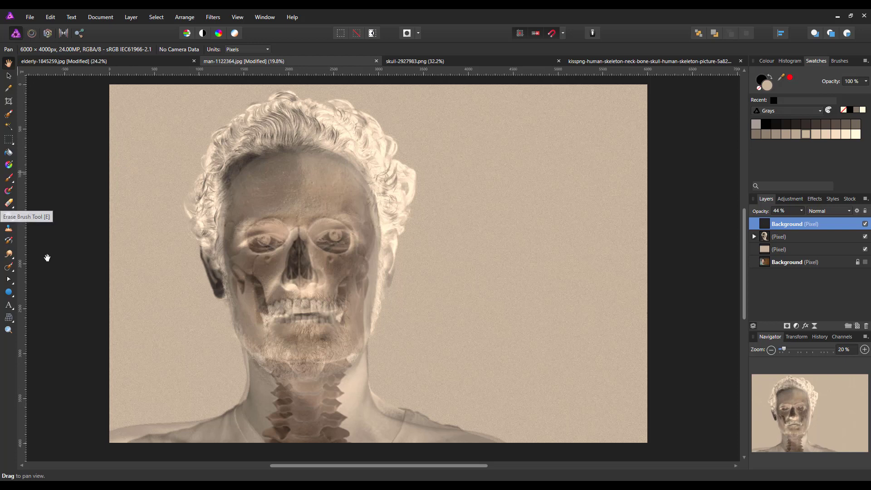
Erase the skeleton layer's excess over the shoulders and both sides of the neck with the 398 px soft eraser, and raise its opacity to 54%.
click(8, 205)
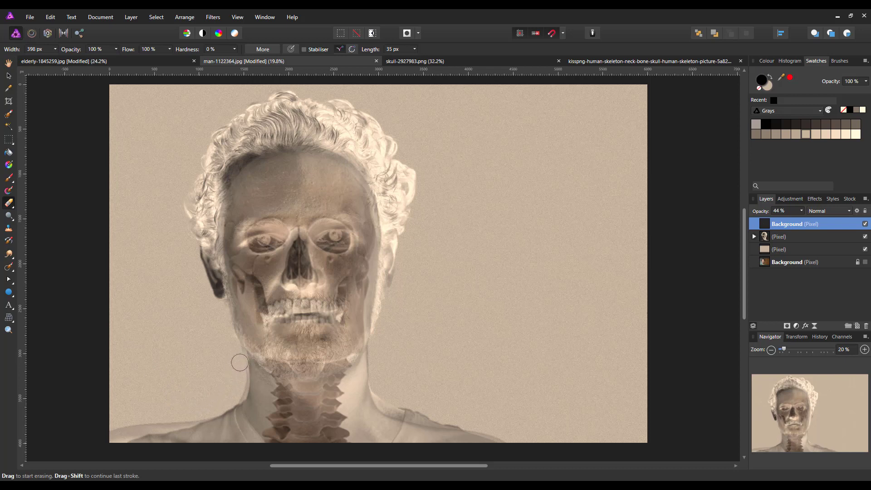
drag(130, 426, 124, 432)
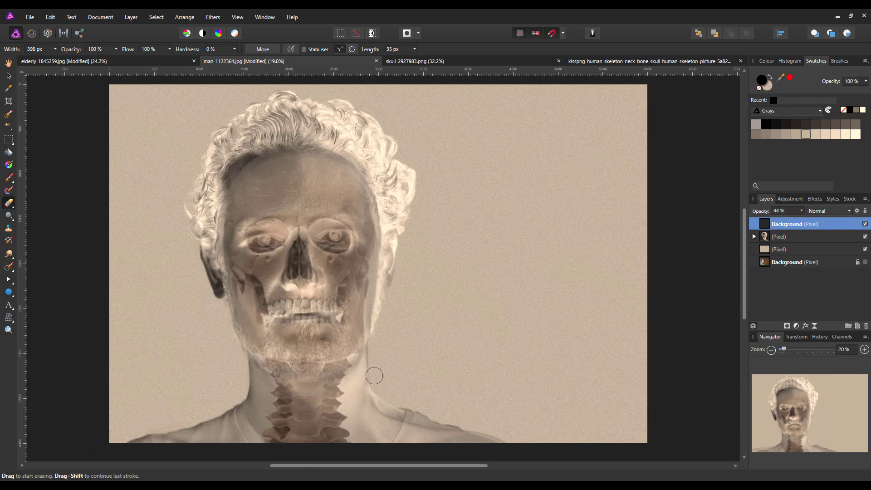
mouse_move(361, 372)
mouse_down()
mouse_move(411, 446)
mouse_move(409, 433)
mouse_move(479, 452)
mouse_move(472, 439)
mouse_move(490, 437)
mouse_move(370, 446)
mouse_move(360, 429)
mouse_move(370, 392)
mouse_move(374, 417)
mouse_move(369, 388)
mouse_move(359, 385)
mouse_move(369, 369)
mouse_move(356, 386)
mouse_move(361, 374)
mouse_move(355, 410)
mouse_move(375, 445)
mouse_move(490, 449)
mouse_move(195, 435)
mouse_move(219, 402)
mouse_move(237, 405)
mouse_move(251, 378)
mouse_move(251, 421)
mouse_move(254, 399)
mouse_move(260, 403)
mouse_move(248, 423)
mouse_move(213, 442)
mouse_move(171, 430)
mouse_move(112, 439)
mouse_move(251, 439)
mouse_move(244, 431)
mouse_move(260, 421)
mouse_move(253, 367)
mouse_move(251, 442)
mouse_move(363, 432)
mouse_up()
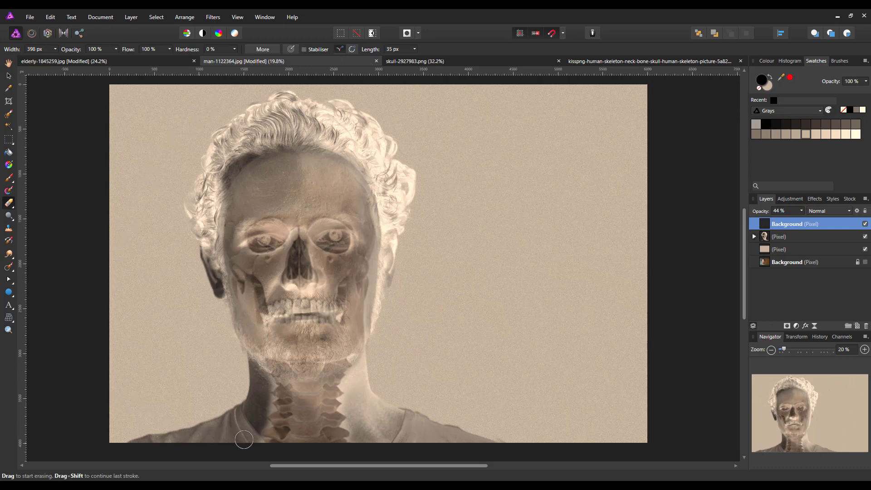
click(802, 210)
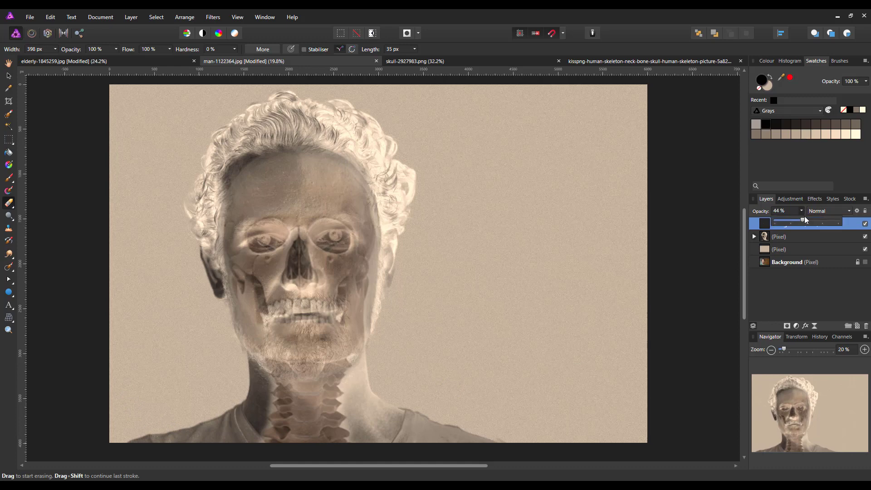
drag(805, 220, 808, 221)
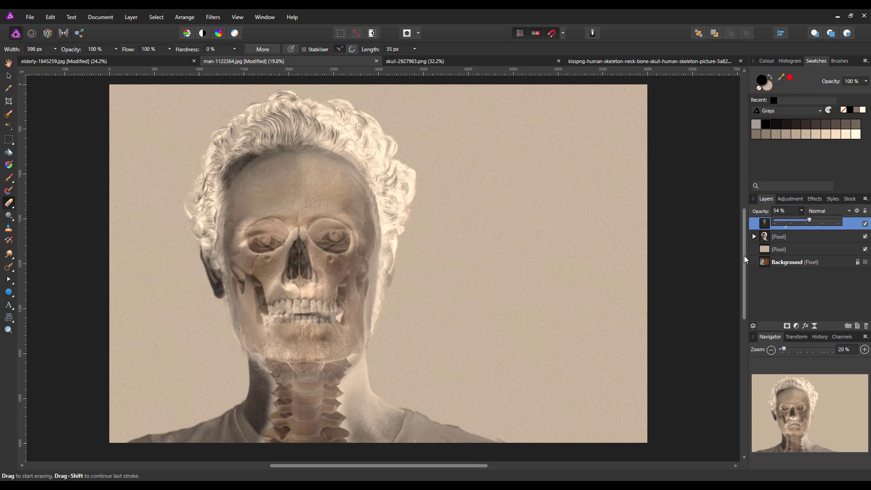
Add a new pixel layer above the skeleton and flood fill it with red.
click(858, 326)
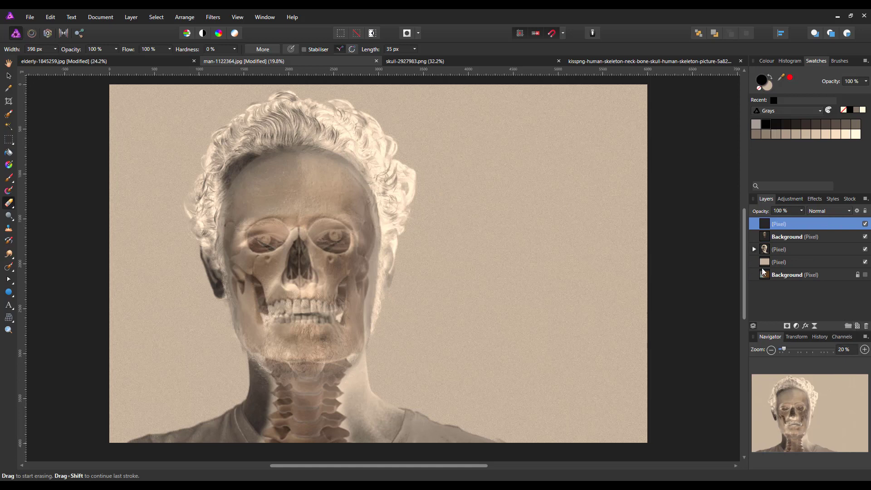
click(8, 152)
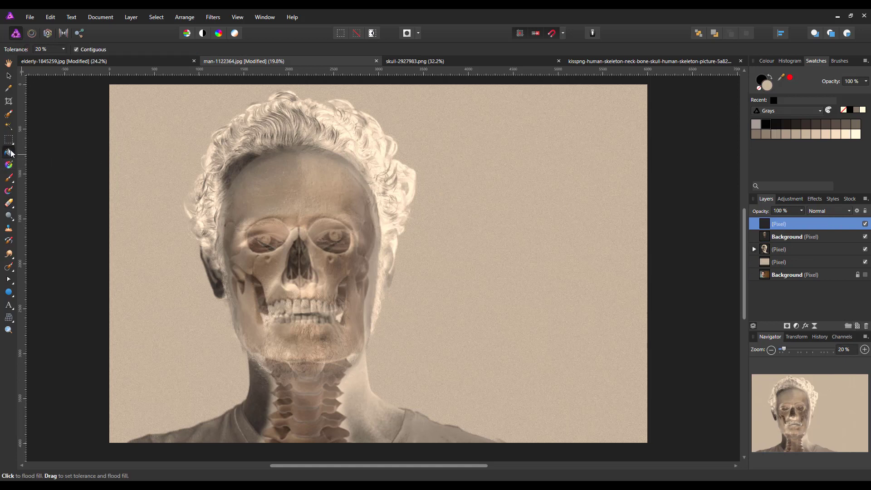
click(791, 78)
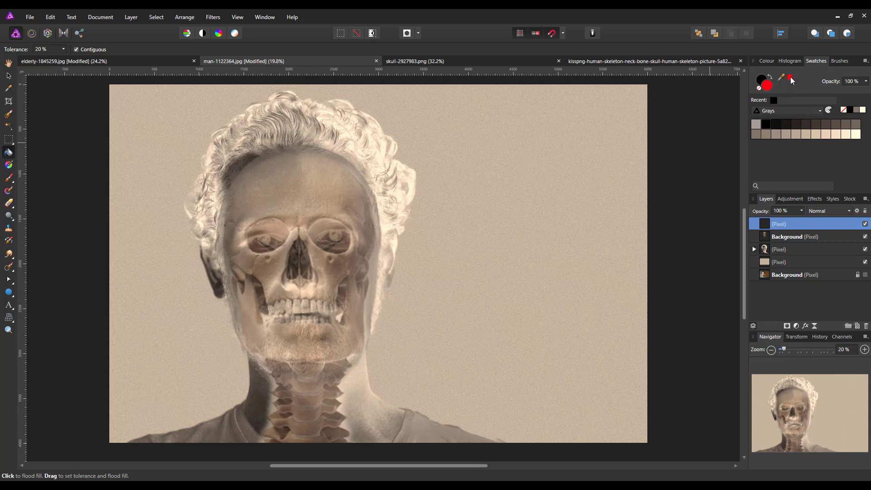
click(525, 182)
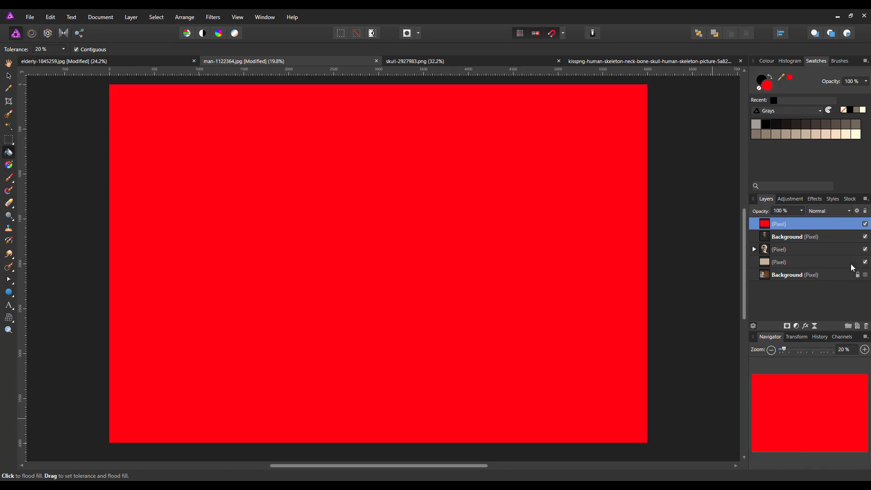
Preview the blend modes on the red layer and set it to Screen at 100% opacity.
click(849, 211)
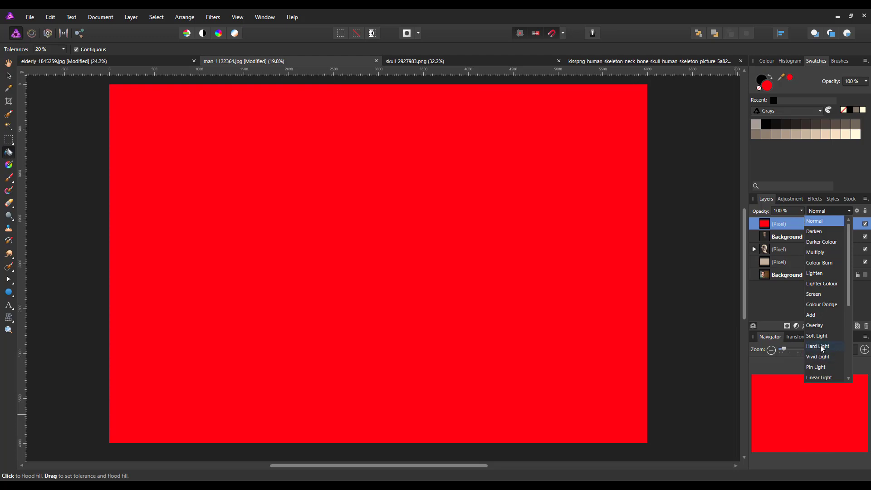
scroll(820, 348, down, 2)
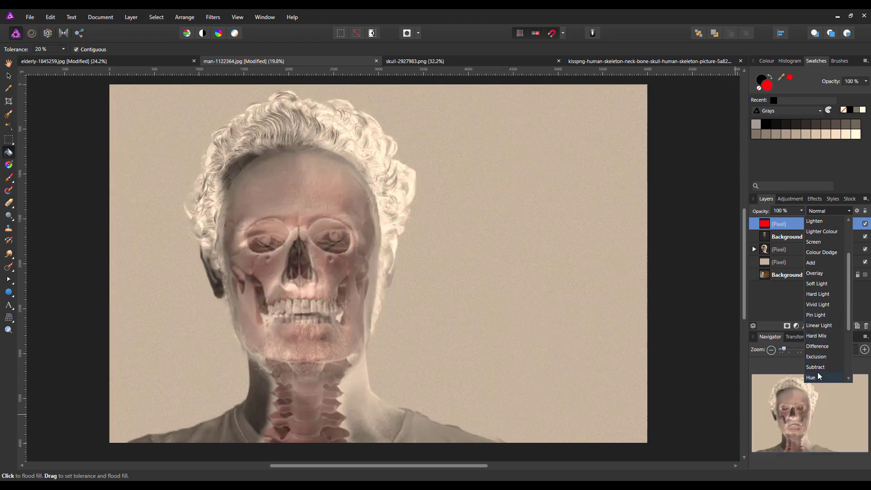
scroll(820, 376, down, 2)
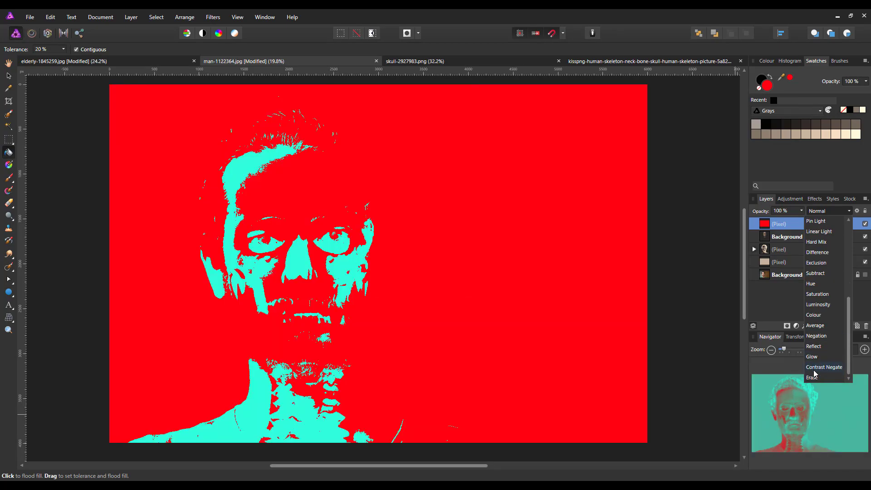
scroll(816, 361, down, 1)
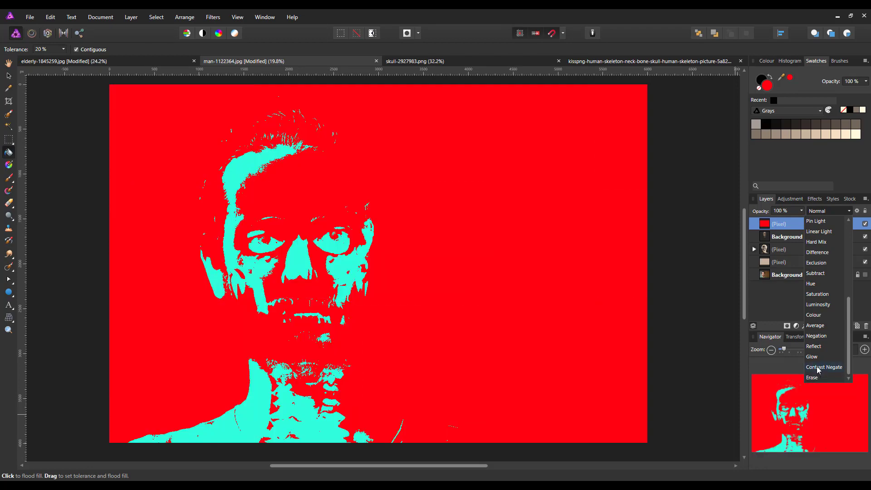
scroll(817, 363, up, 4)
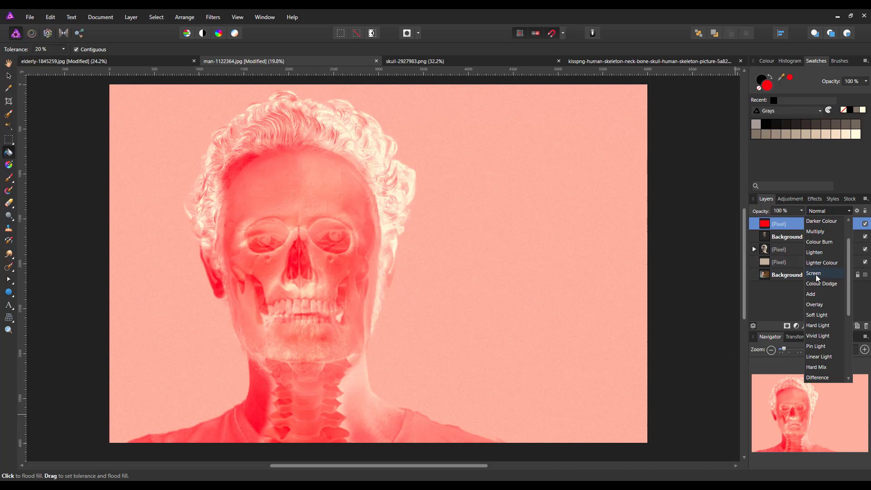
click(816, 274)
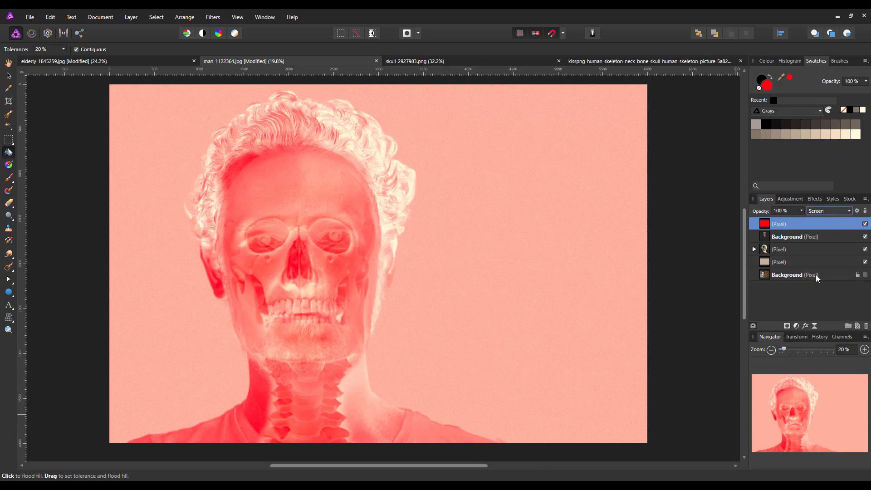
click(802, 211)
drag(784, 222, 807, 225)
Add black artistic text reading "Horror News Weekly" on three lines beside the man's head, in AttackAttack at about 142 pt.
click(9, 307)
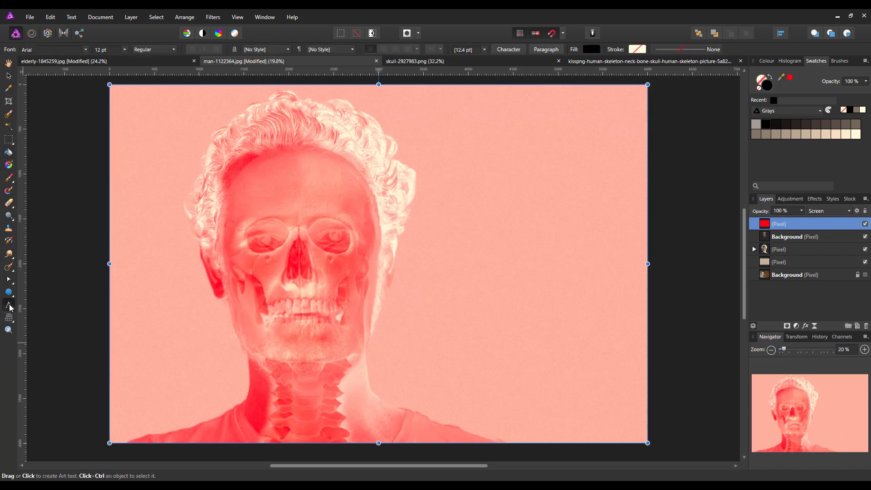
click(86, 49)
scroll(111, 167, down, 5)
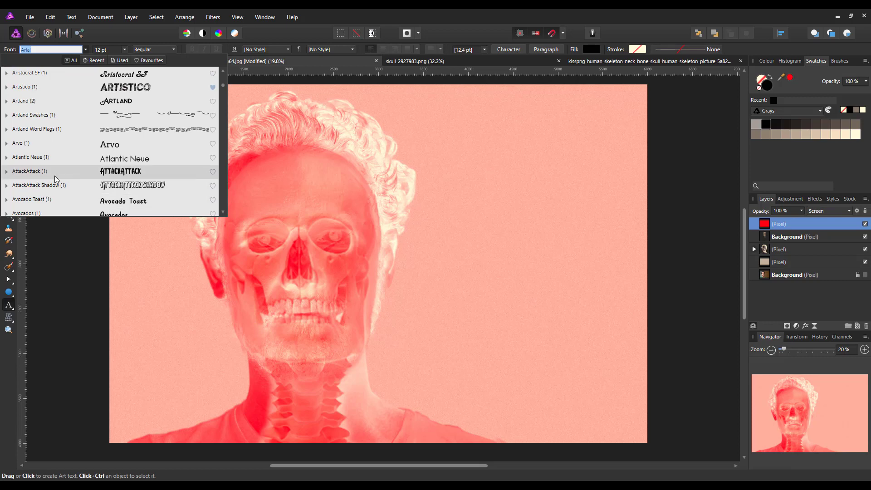
click(126, 175)
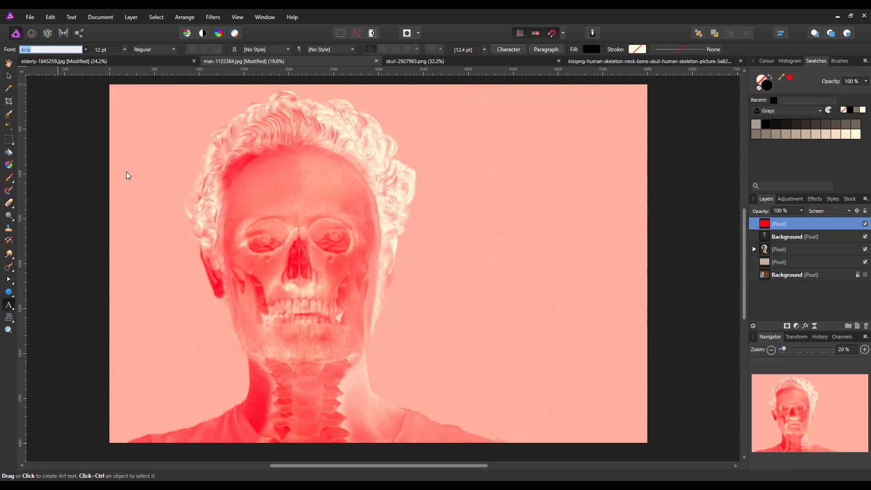
drag(431, 141, 442, 180)
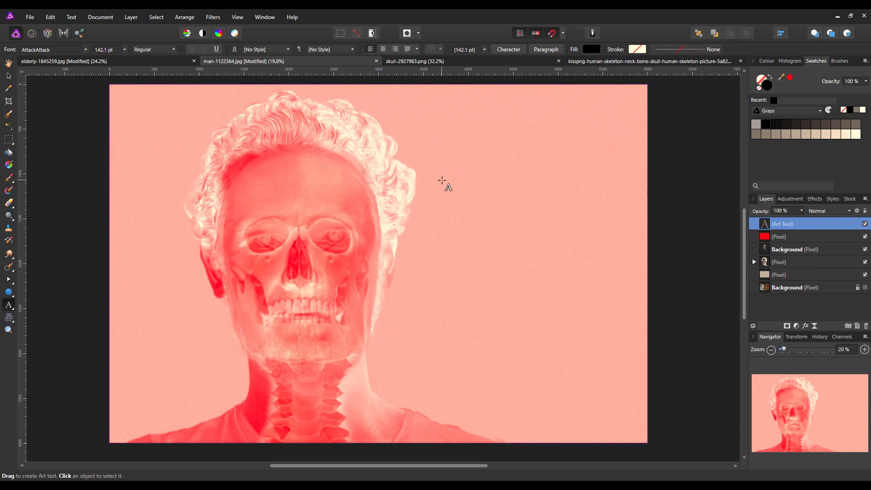
text(Horro)
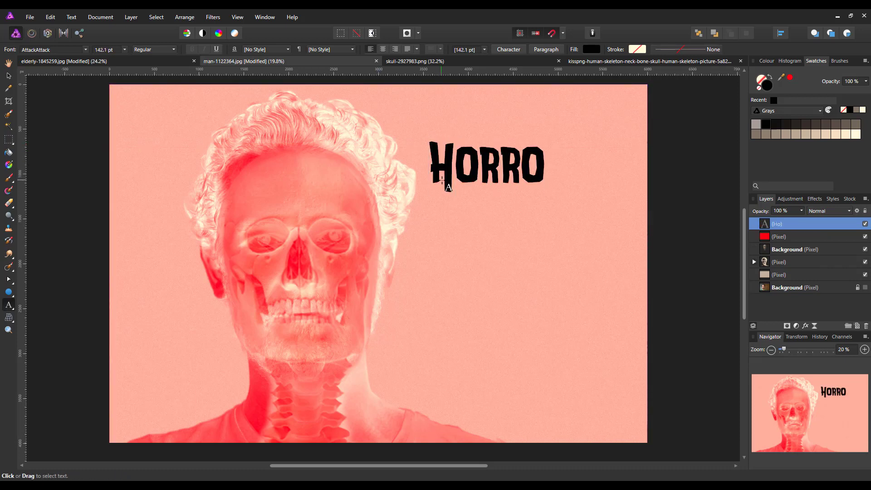
text(r)
key(Return)
text(News )
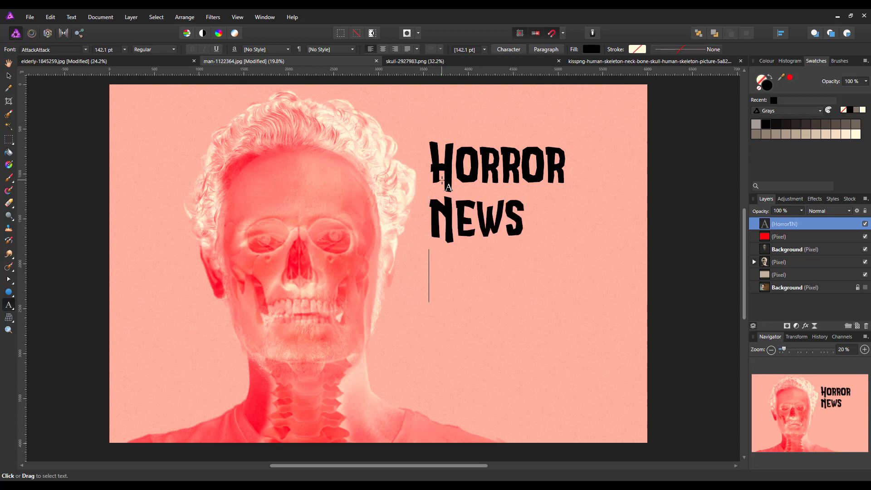
text(Weekly)
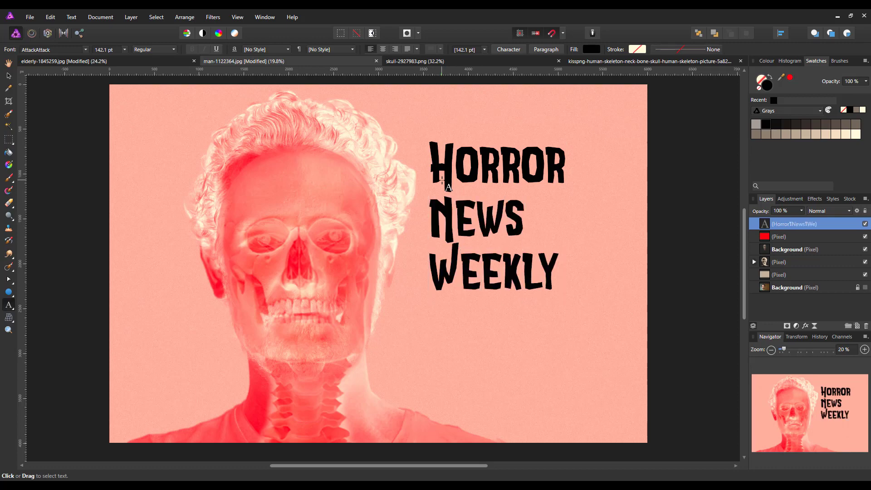
Enlarge the "Horror News Weekly" title proportionally to about 2171 × 2378 px and deselect it.
key(Escape)
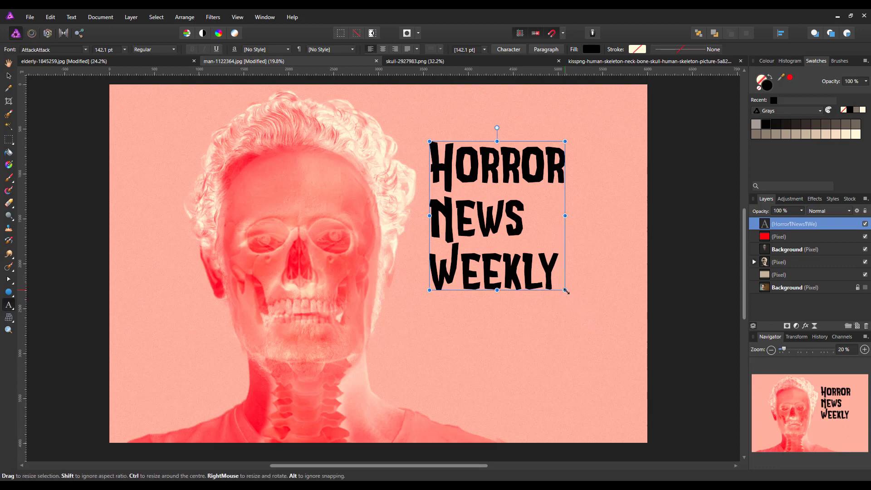
drag(566, 290, 620, 352)
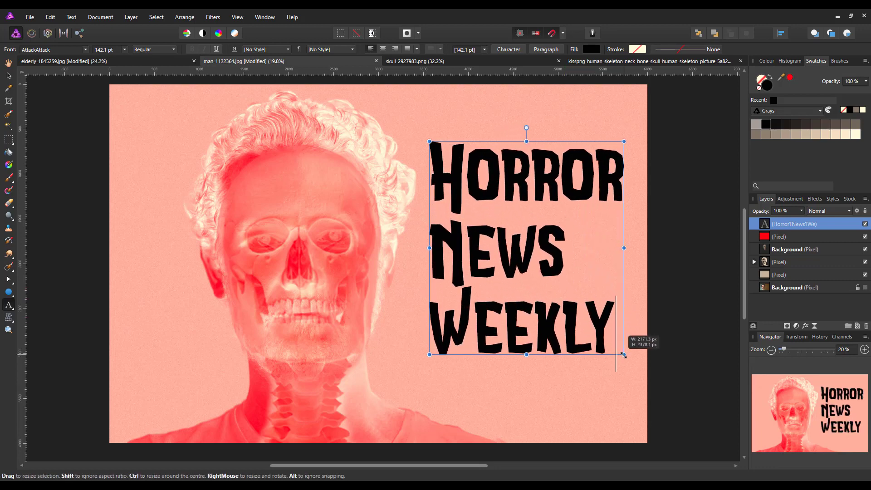
key(Escape)
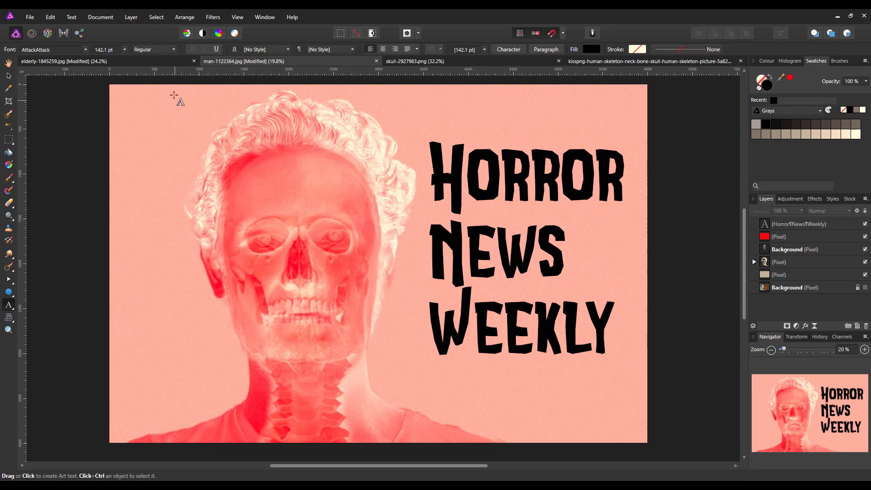
Compare the red design with the green version in elderly-1845259.jpg and return to man-1122364.jpg.
click(196, 63)
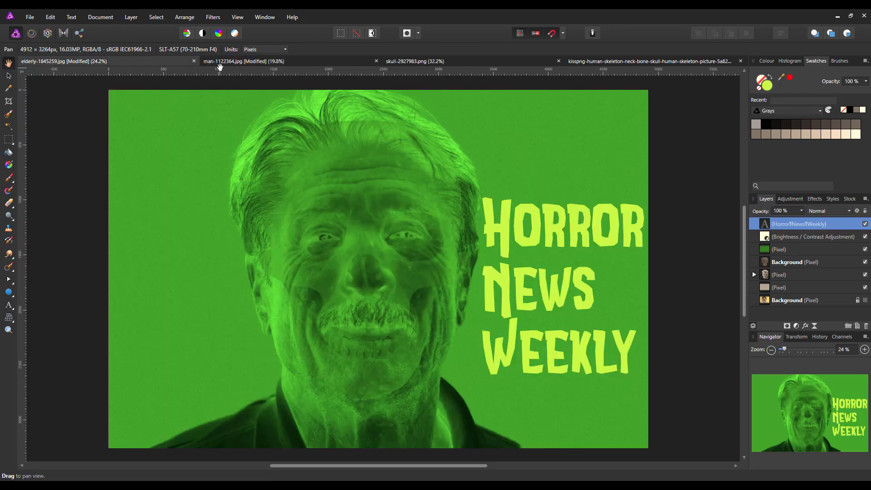
click(222, 63)
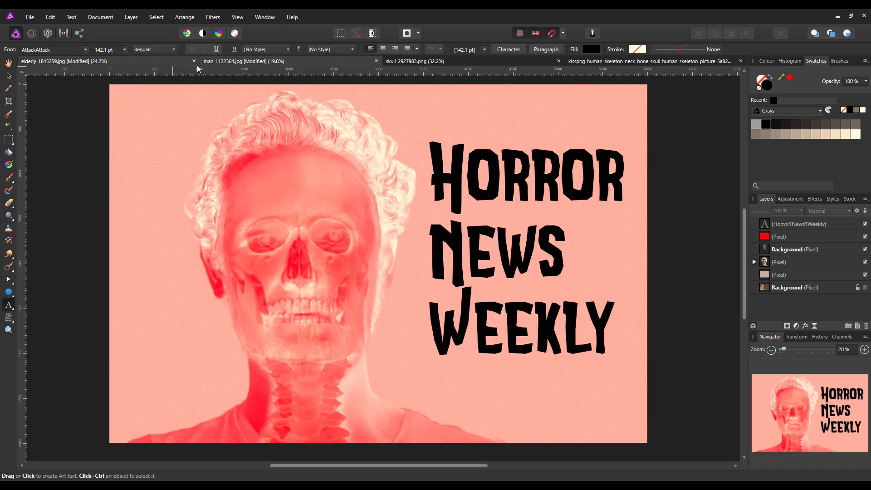